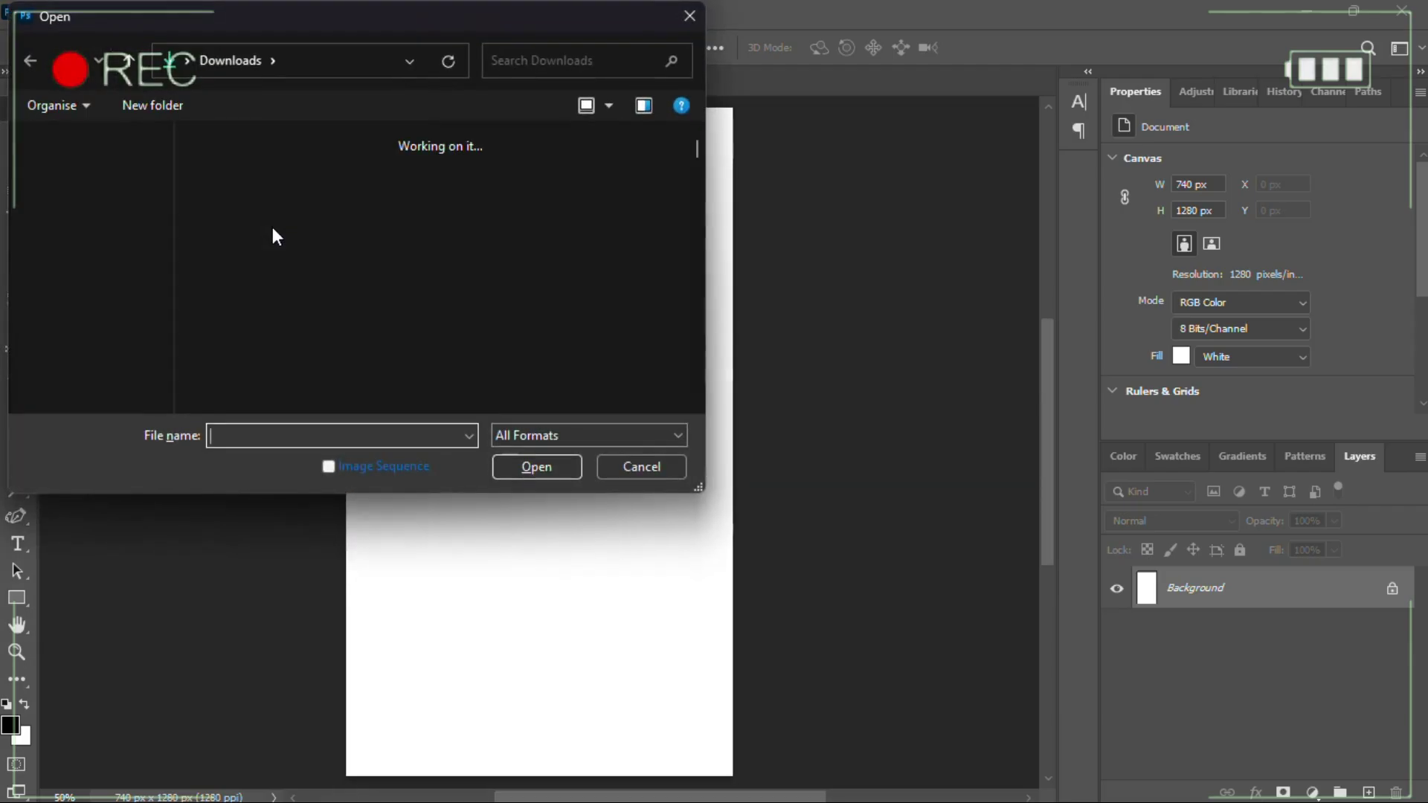
Open the photo pexels-cottonbro-8679906 from Downloads and paste the copied image into the Untitled-1 document.
{"action": "left_click", "coordinate": [493, 227]}
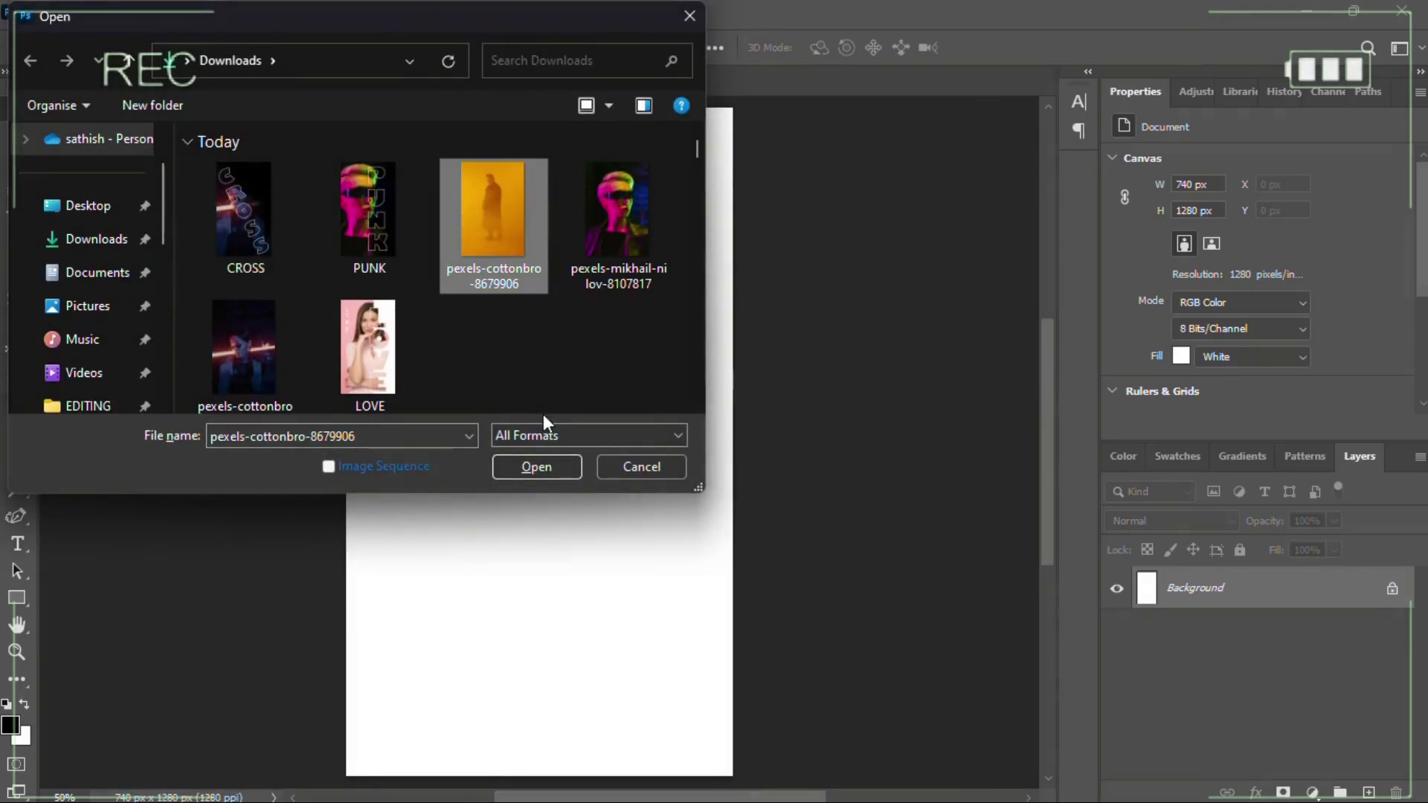
{"action": "left_click", "coordinate": [546, 467]}
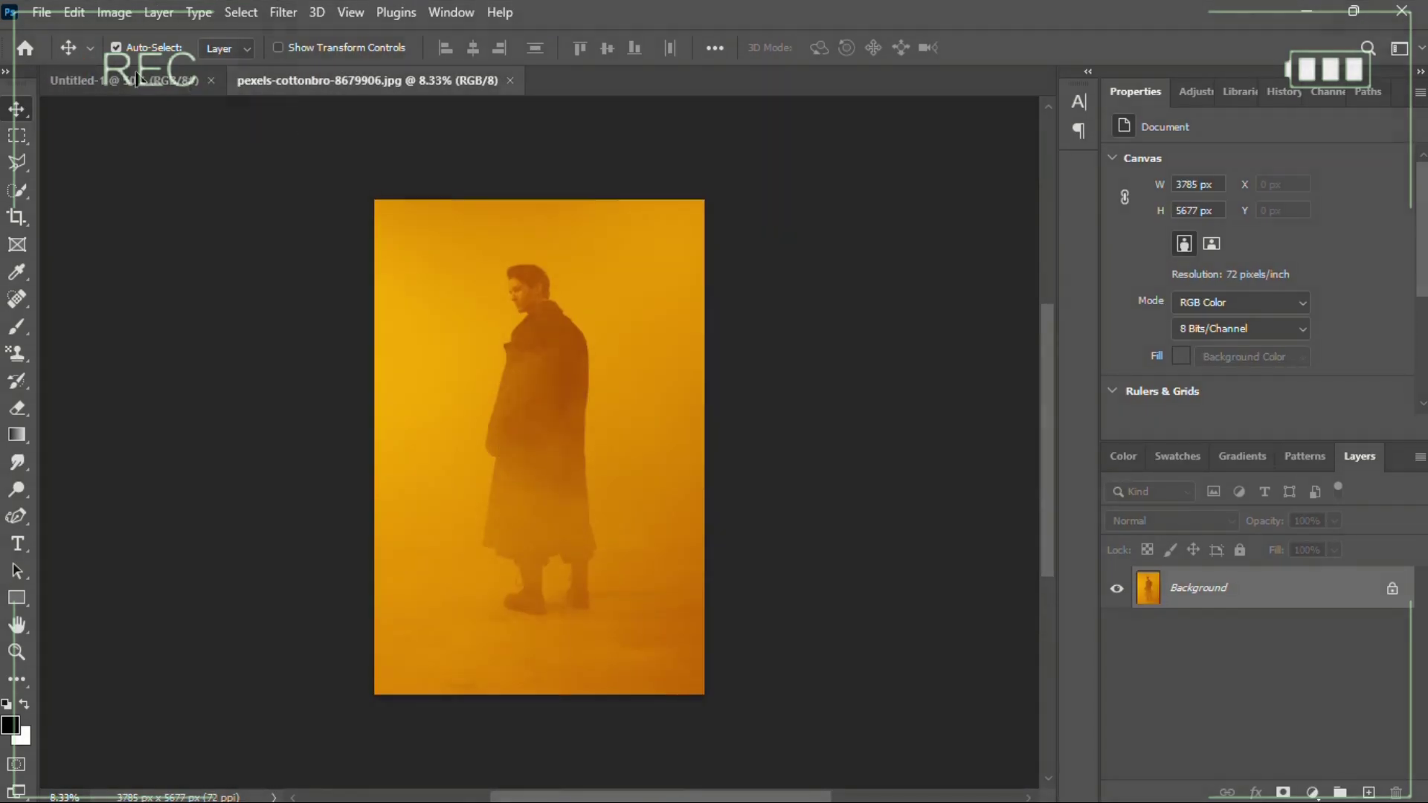
{"action": "left_click", "coordinate": [135, 80]}
{"action": "key", "text": "ctrl+v"}
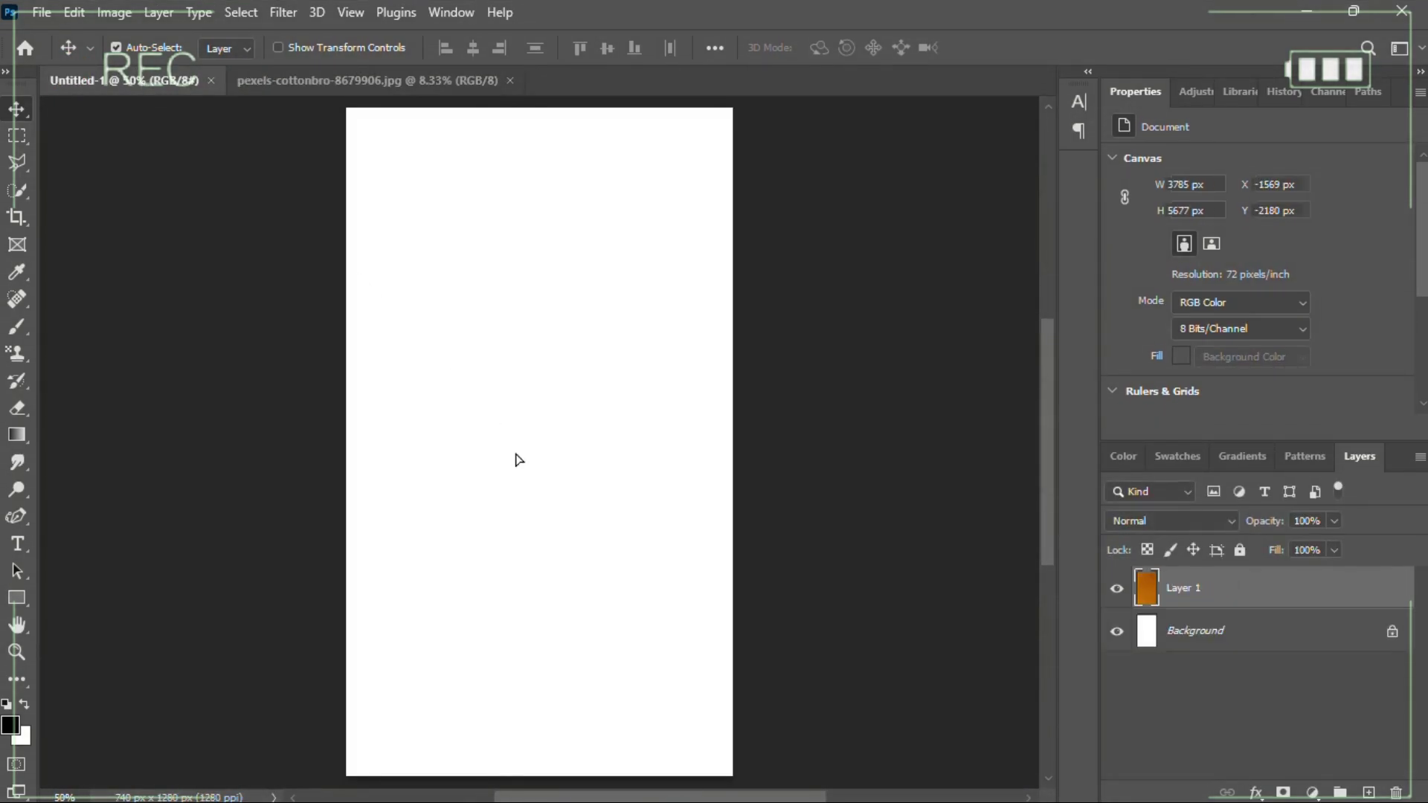
Scale the pasted photo to 19.55% width and 22.55% height so it fills the 740 x 1280 px canvas.
{"action": "key", "text": "ctrl+minus"}
{"action": "key", "text": "ctrl+minus"}
{"action": "key", "text": "ctrl+minus"}
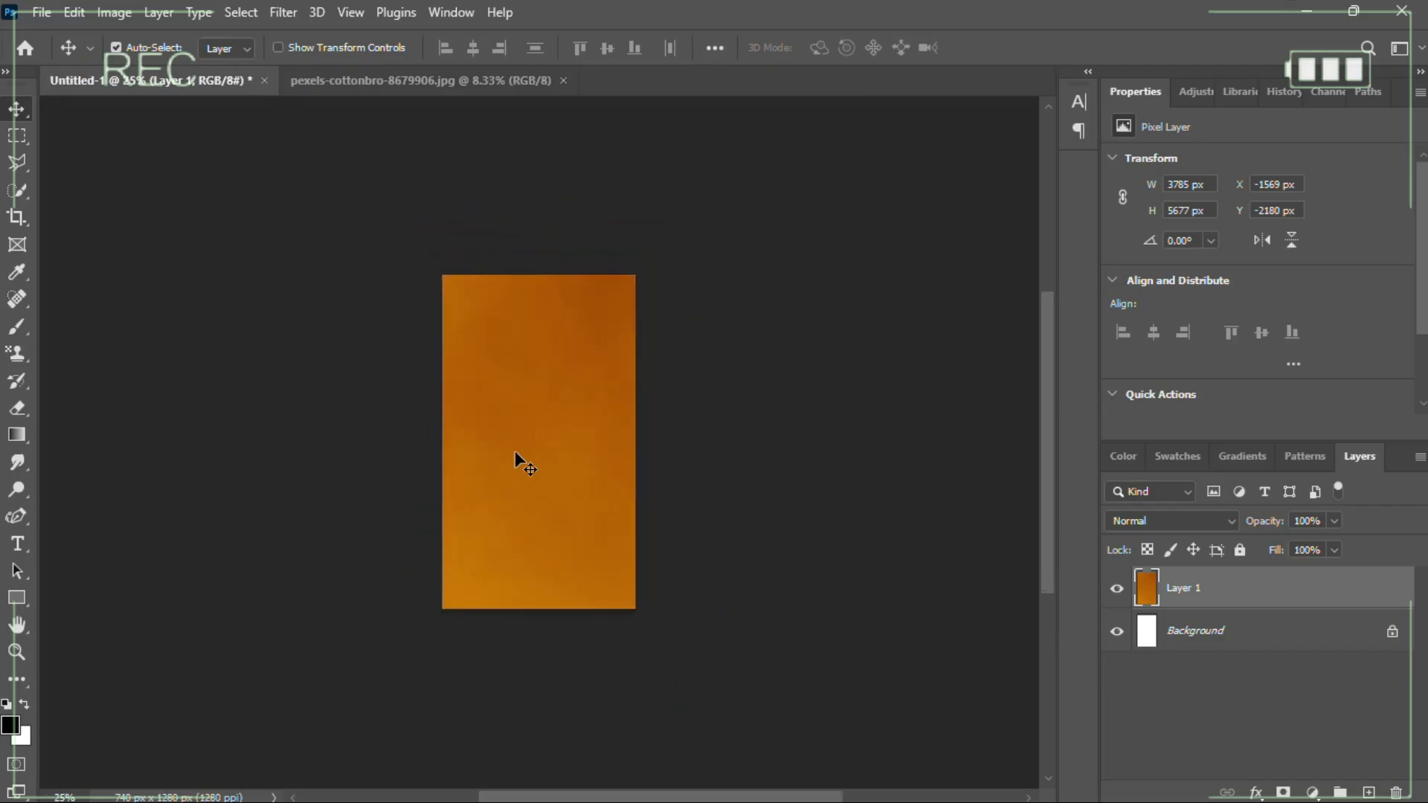
{"action": "key", "text": "ctrl+minus"}
{"action": "key", "text": "ctrl+t"}
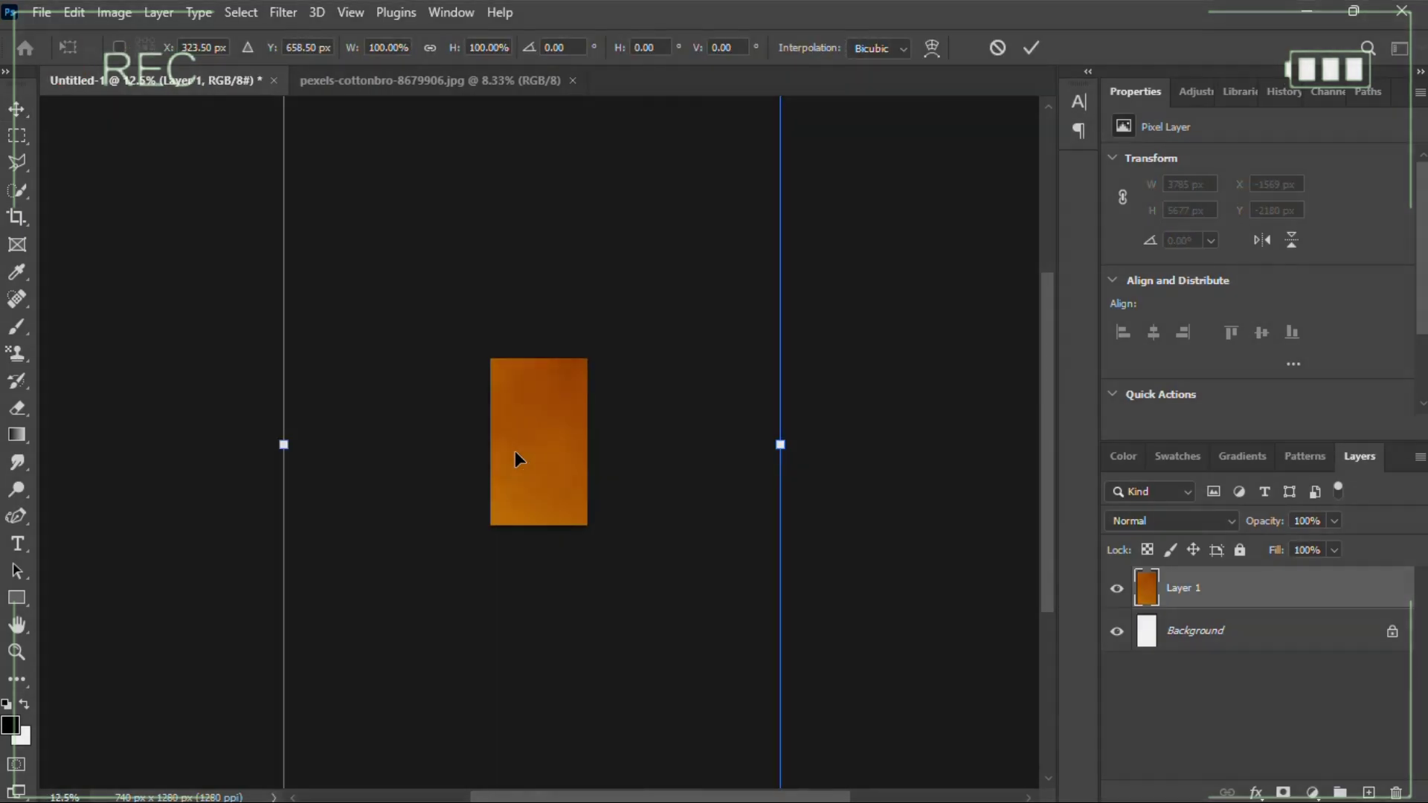
{"action": "key", "text": "ctrl+minus"}
{"action": "key", "text": "ctrl+minus"}
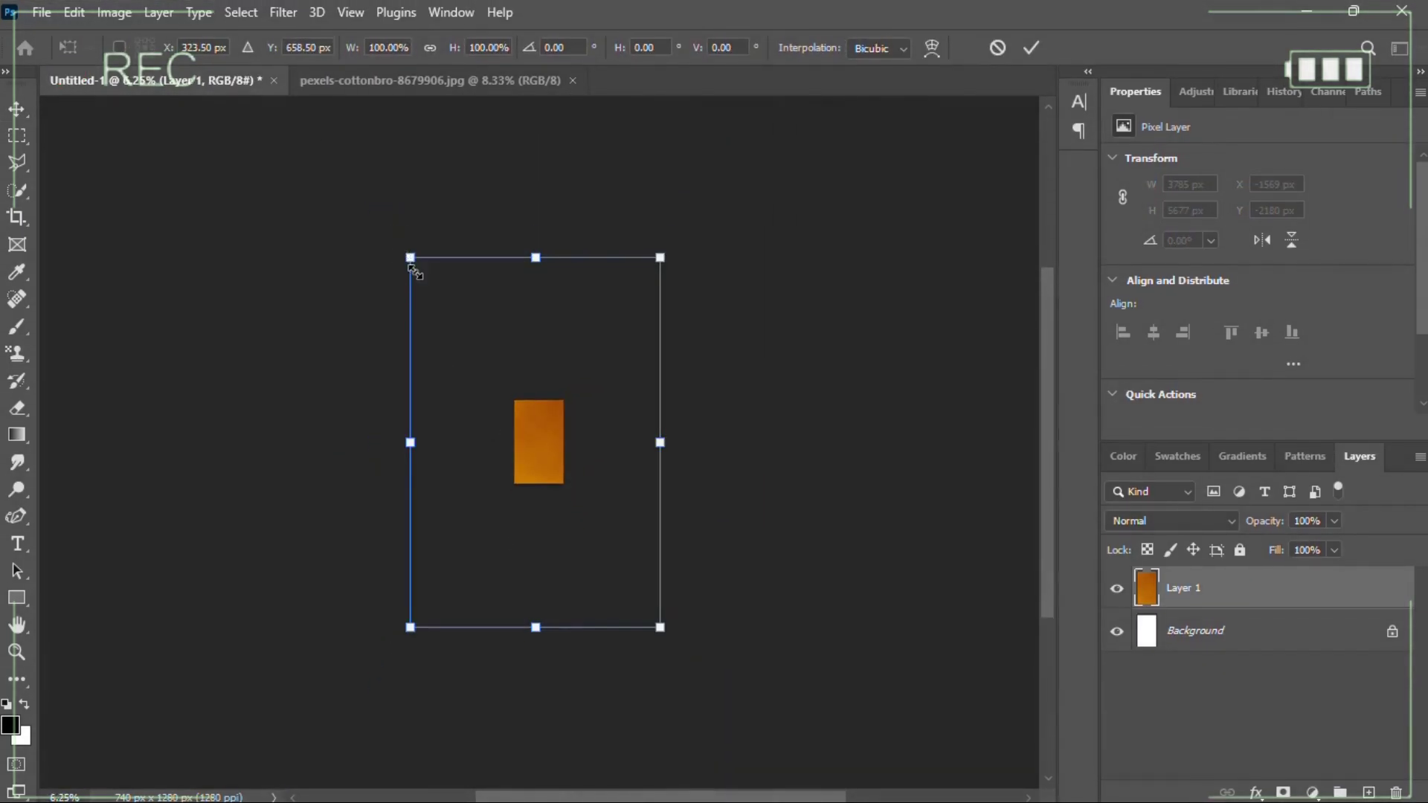
{"action": "left_click_drag", "start_coordinate": [410, 265], "coordinate": [603, 510]}
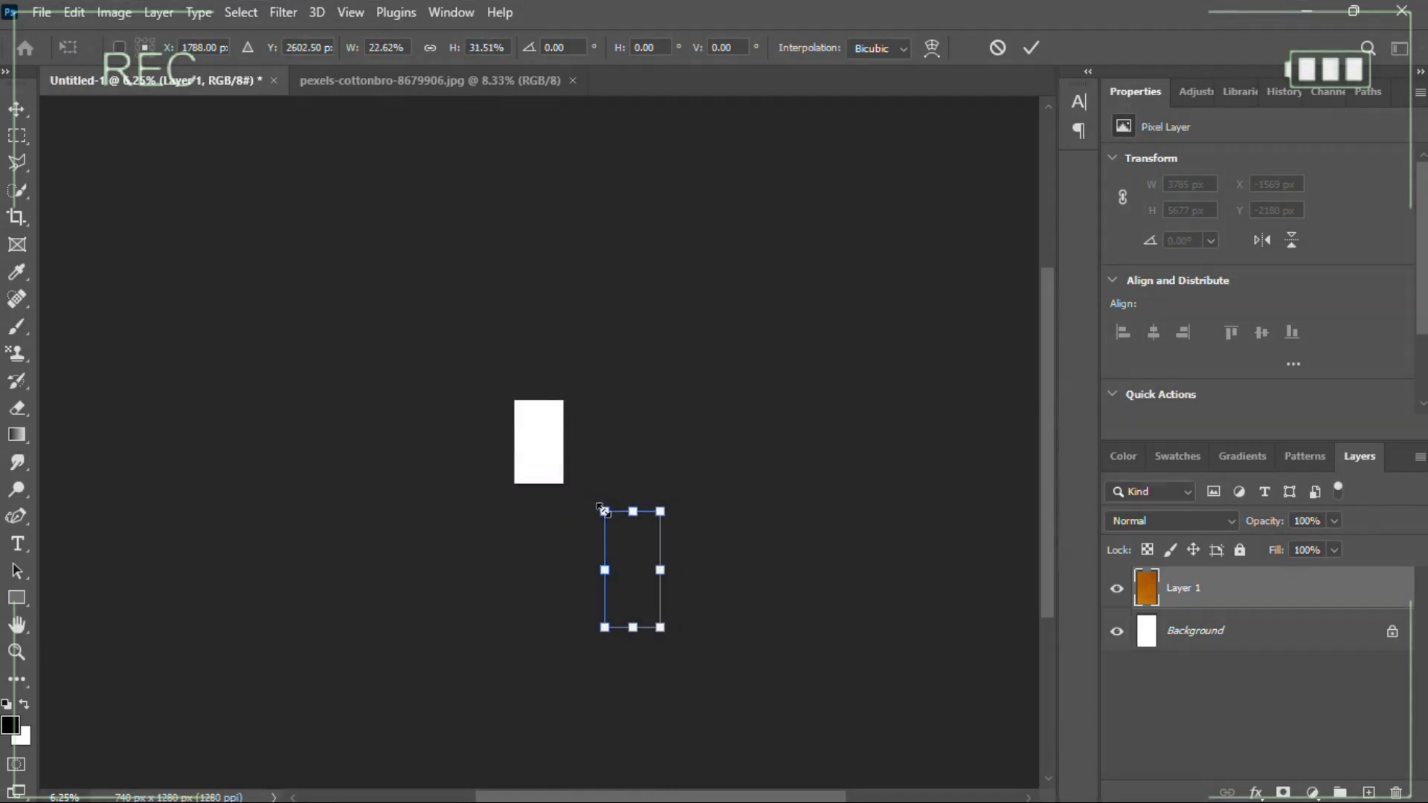
{"action": "left_click_drag", "start_coordinate": [630, 565], "coordinate": [533, 454]}
{"action": "left_click_drag", "start_coordinate": [569, 520], "coordinate": [513, 494]}
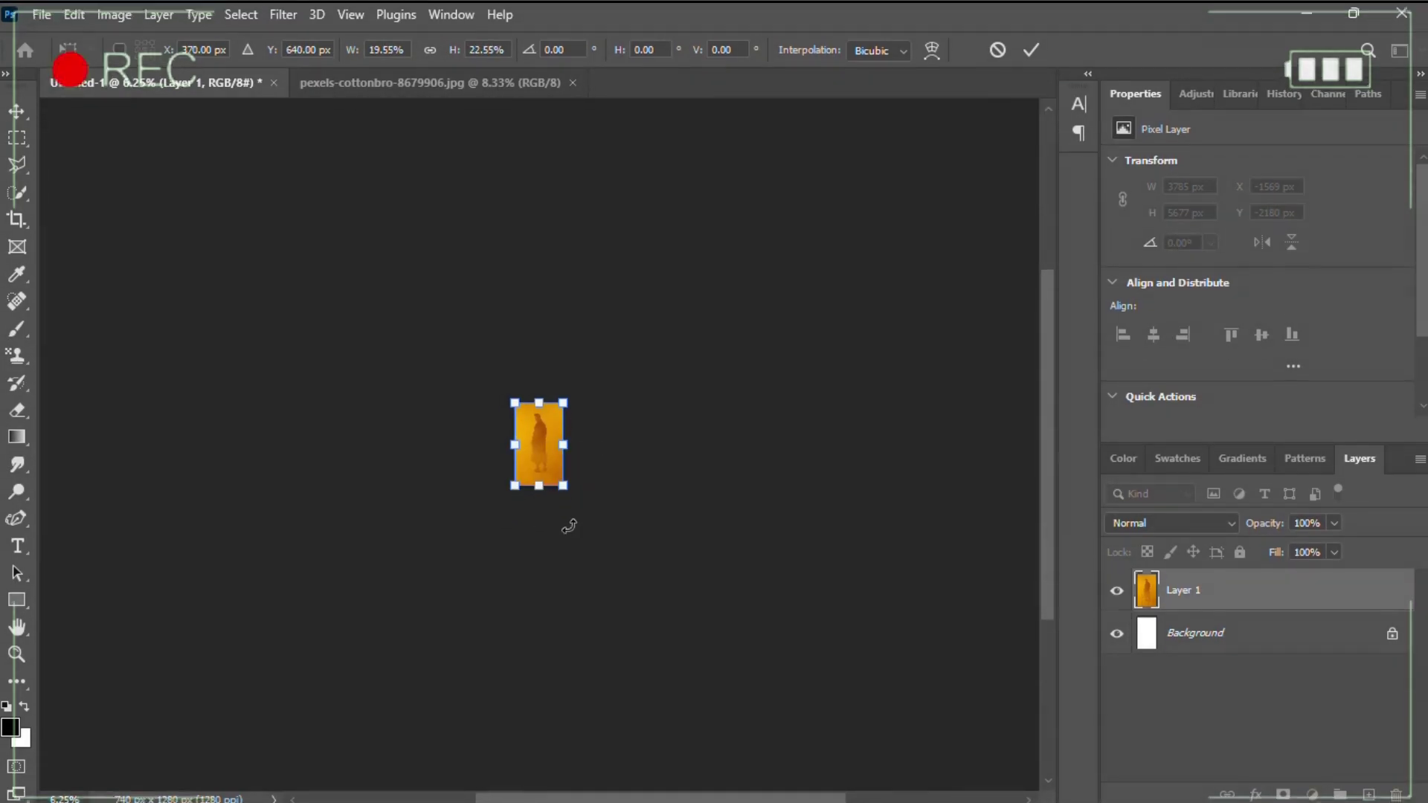
{"action": "key", "text": "Return"}
{"action": "key", "text": "ctrl+plus"}
{"action": "key", "text": "ctrl+plus"}
{"action": "key", "text": "ctrl+plus"}
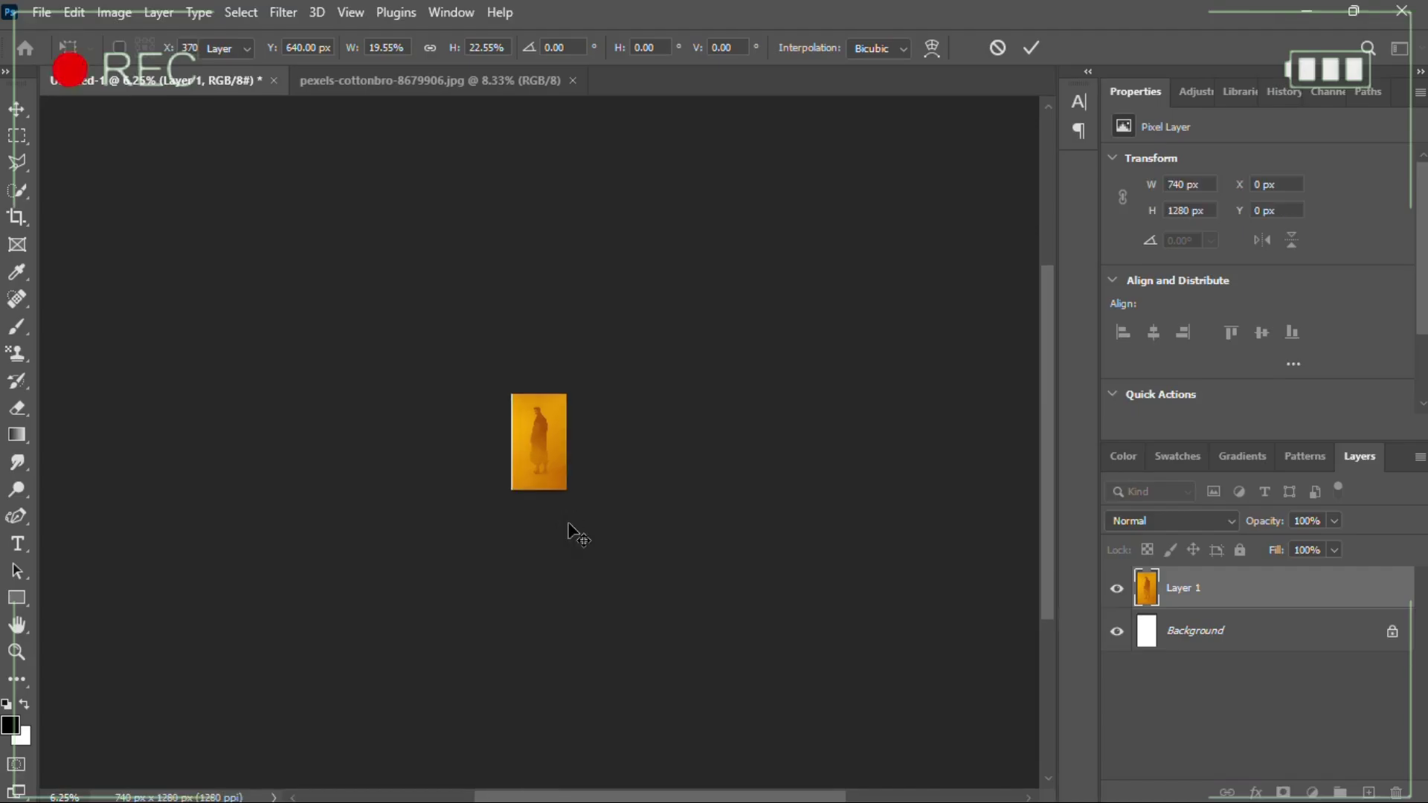
{"action": "key", "text": "ctrl+plus"}
{"action": "key", "text": "ctrl+plus"}
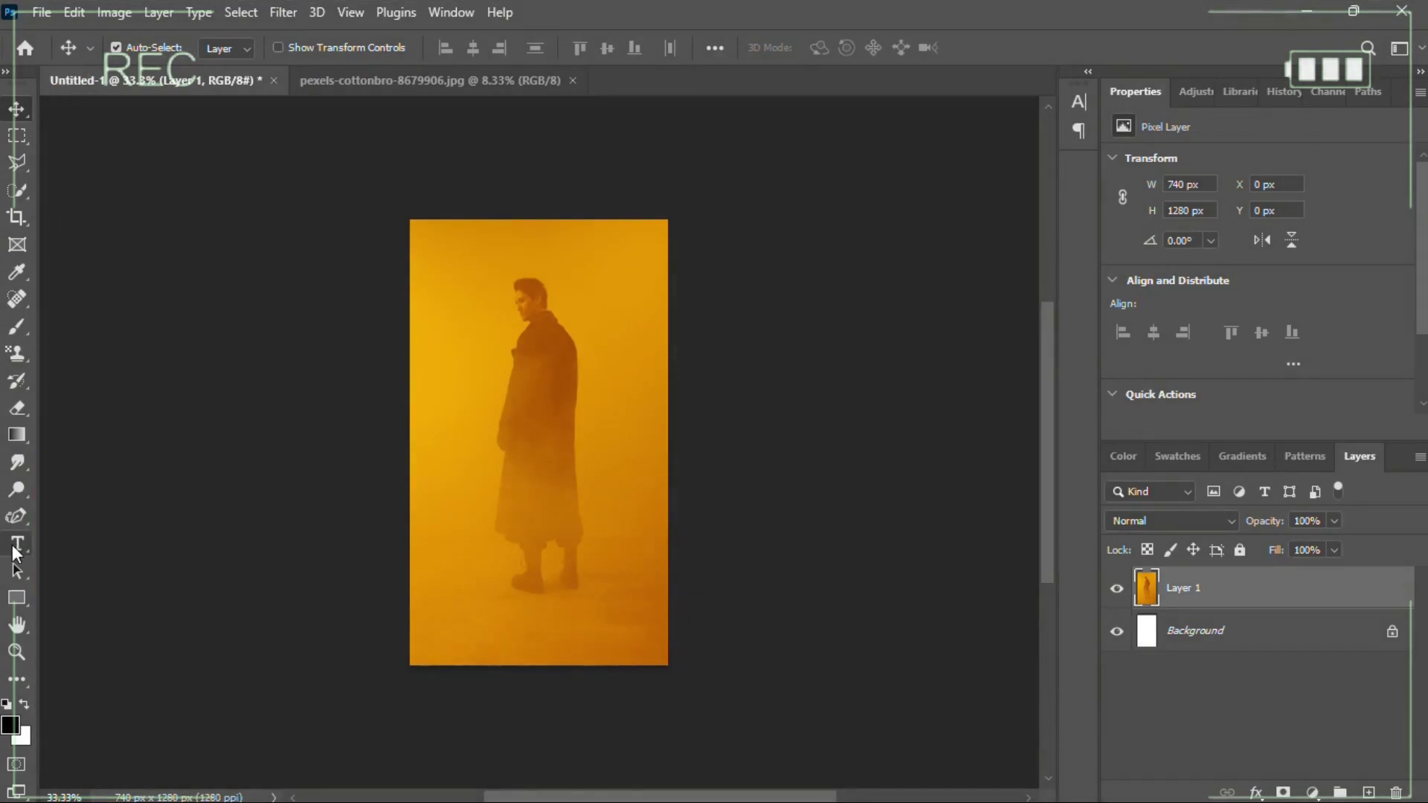
Add black 16 pt Gill Sans Ultra Bold text YOU with one letter per line and place it over the man.
{"action": "left_click", "coordinate": [16, 544]}
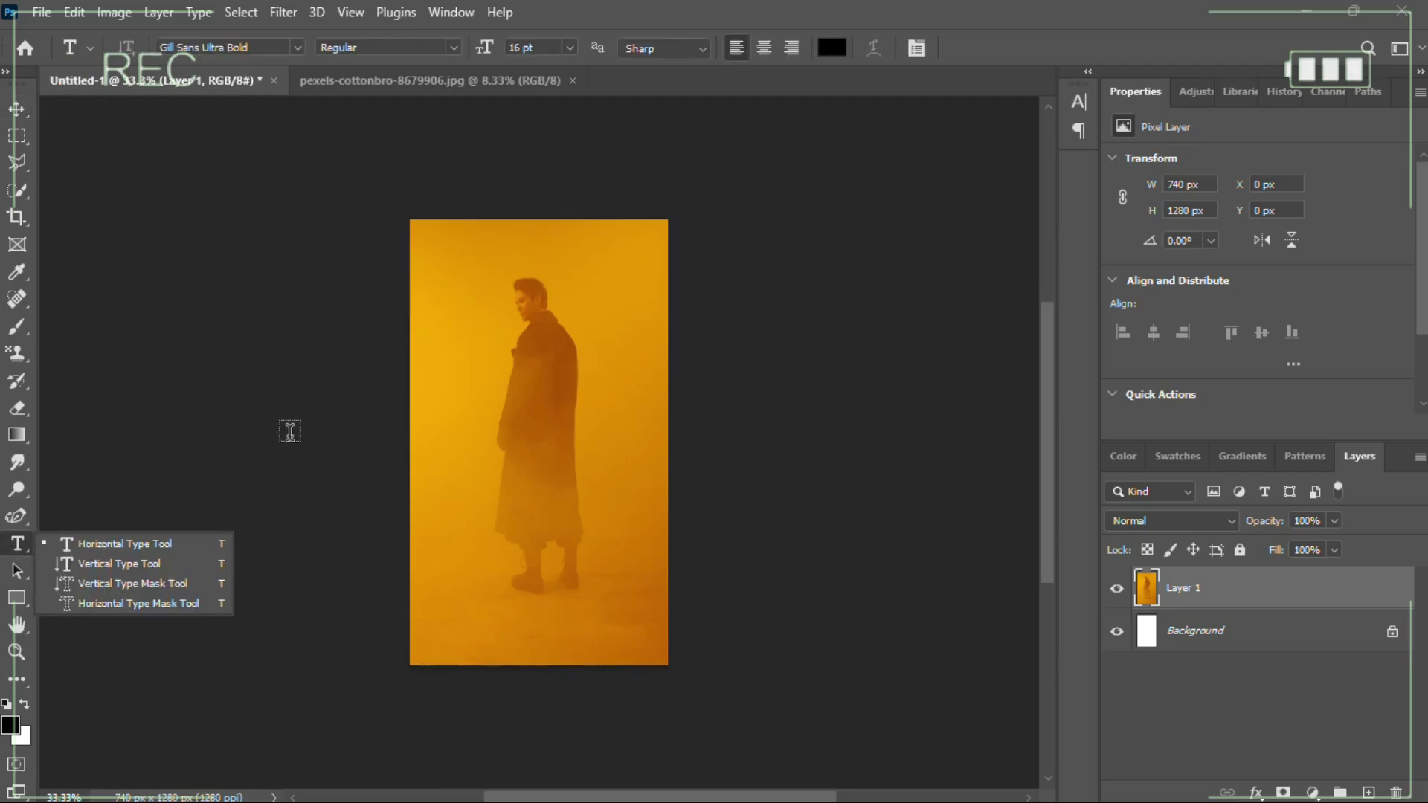
{"action": "left_click", "coordinate": [456, 418]}
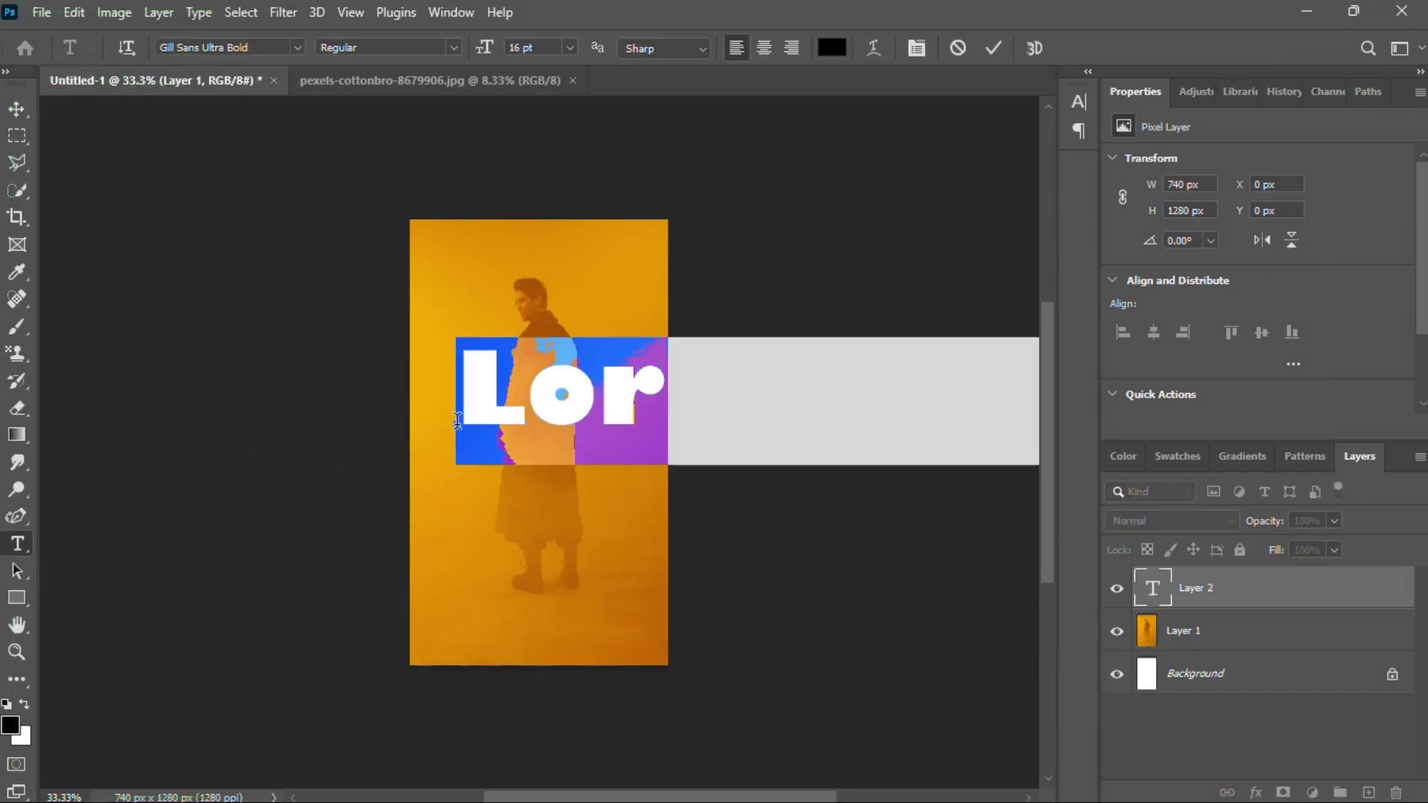
{"action": "type", "text": "YOU"}
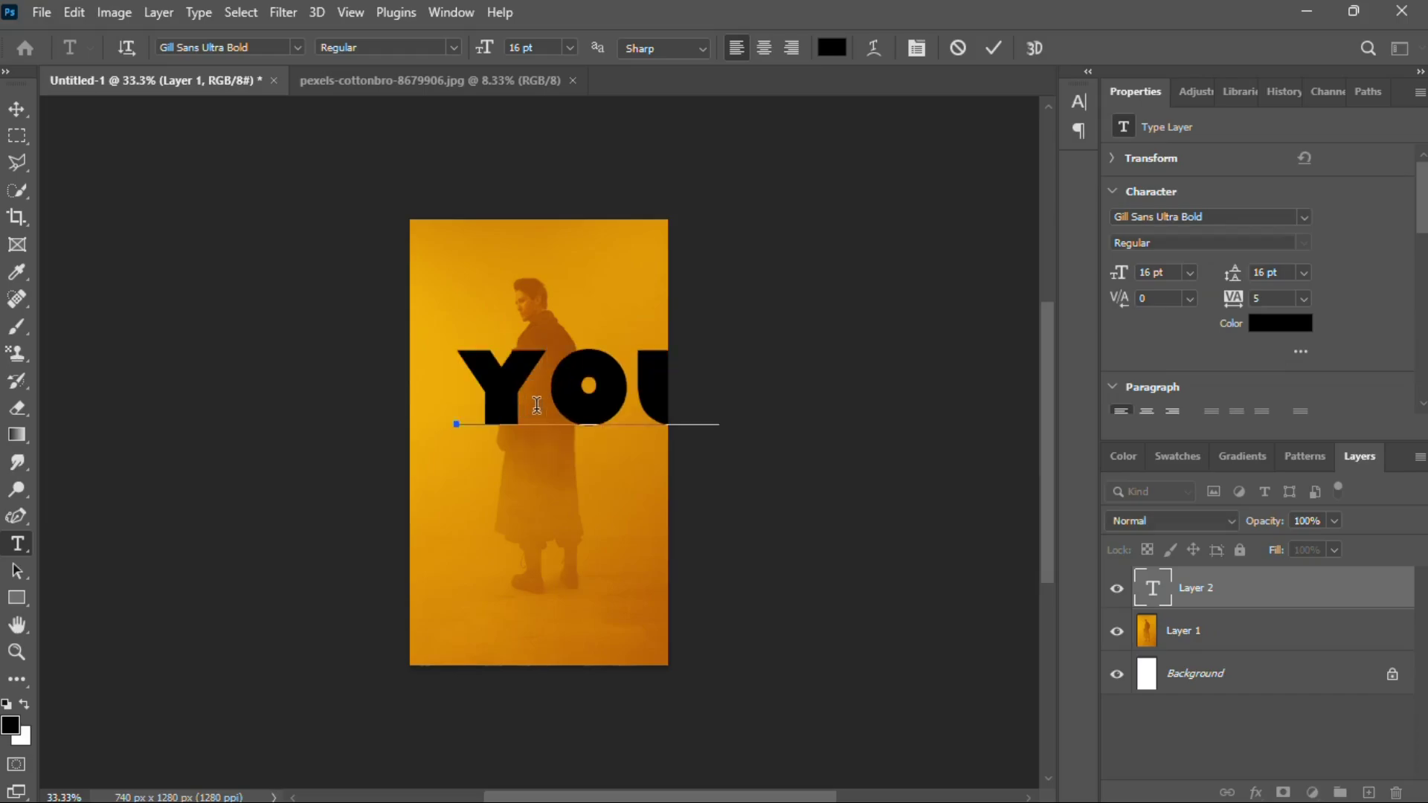
{"action": "left_click", "coordinate": [537, 405]}
{"action": "key", "text": "Return"}
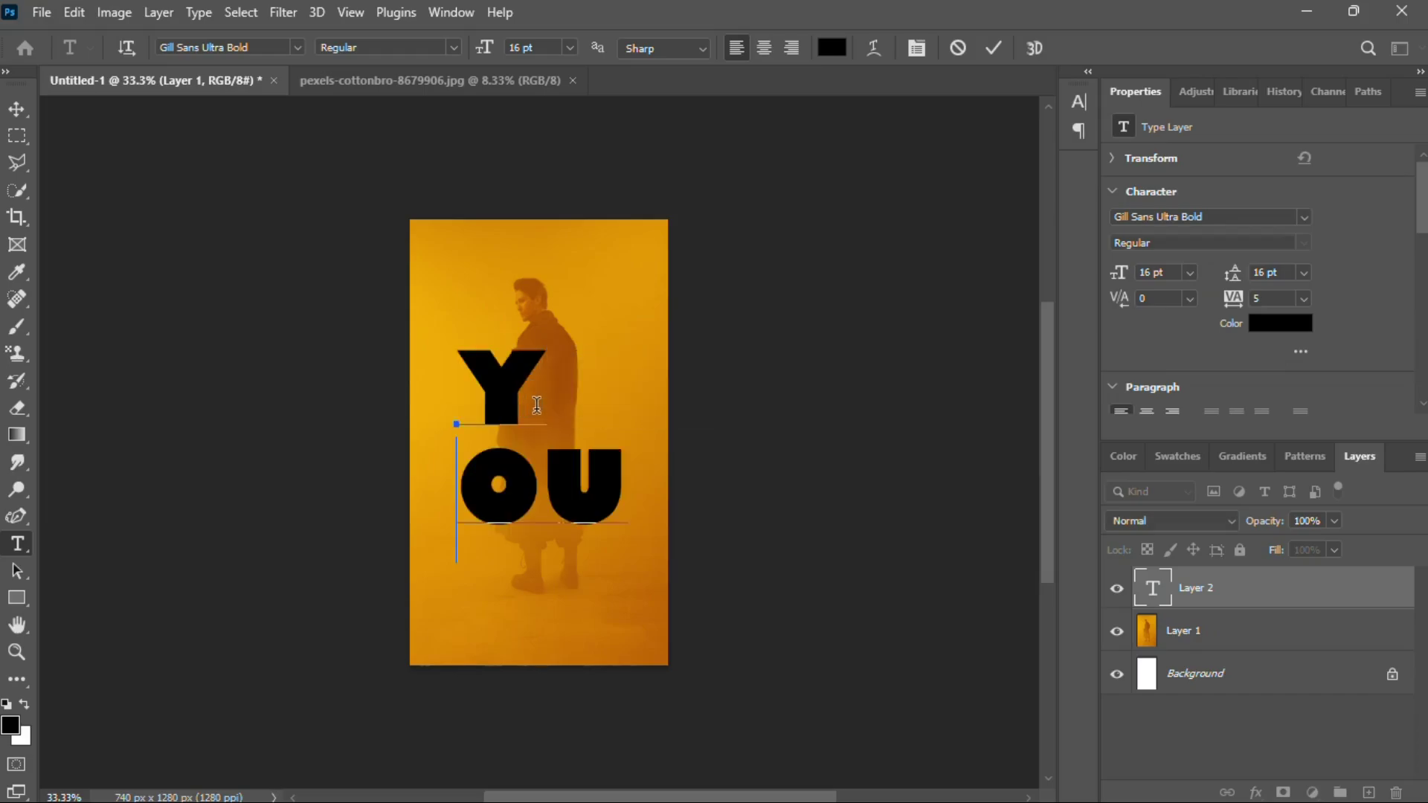
{"action": "key", "text": "Return"}
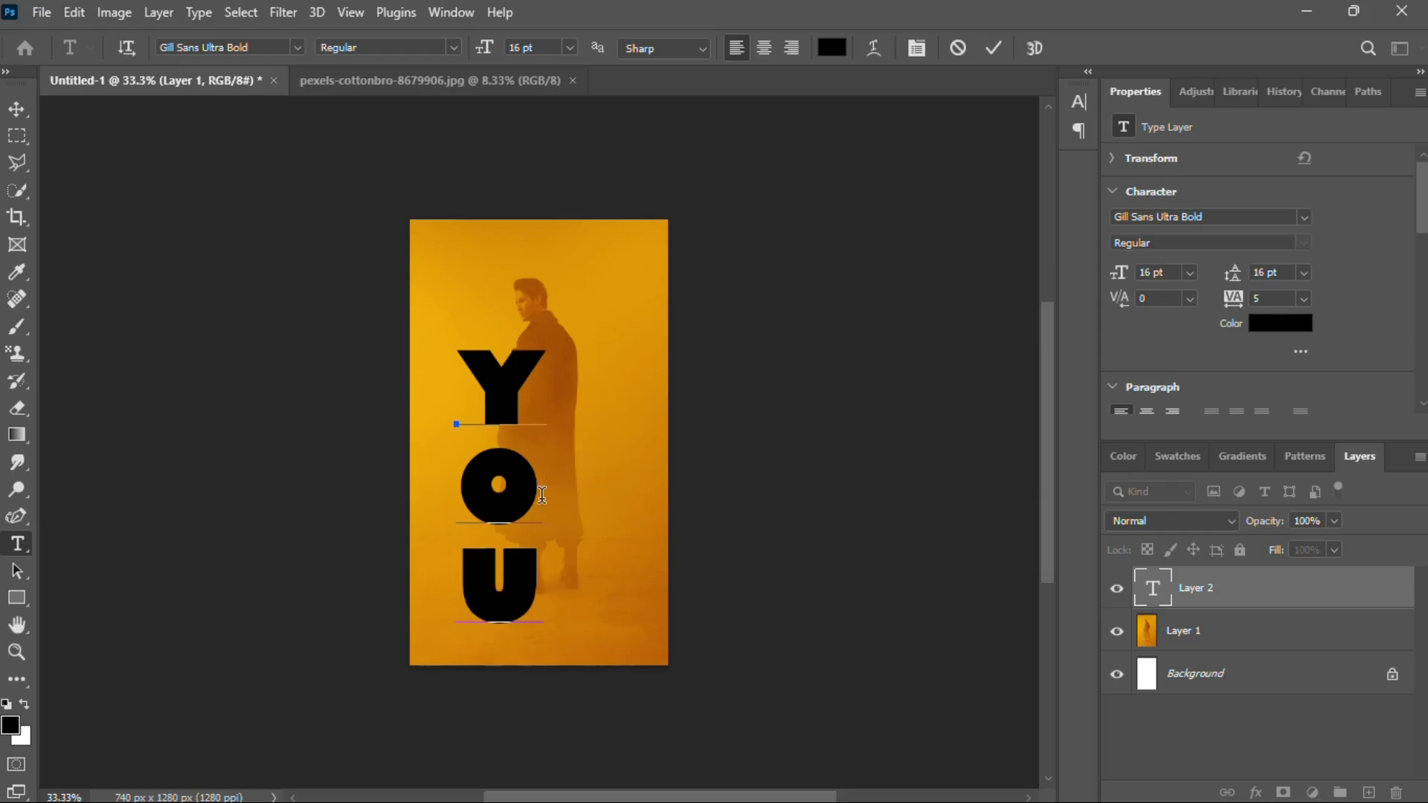
{"action": "left_click", "coordinate": [16, 109]}
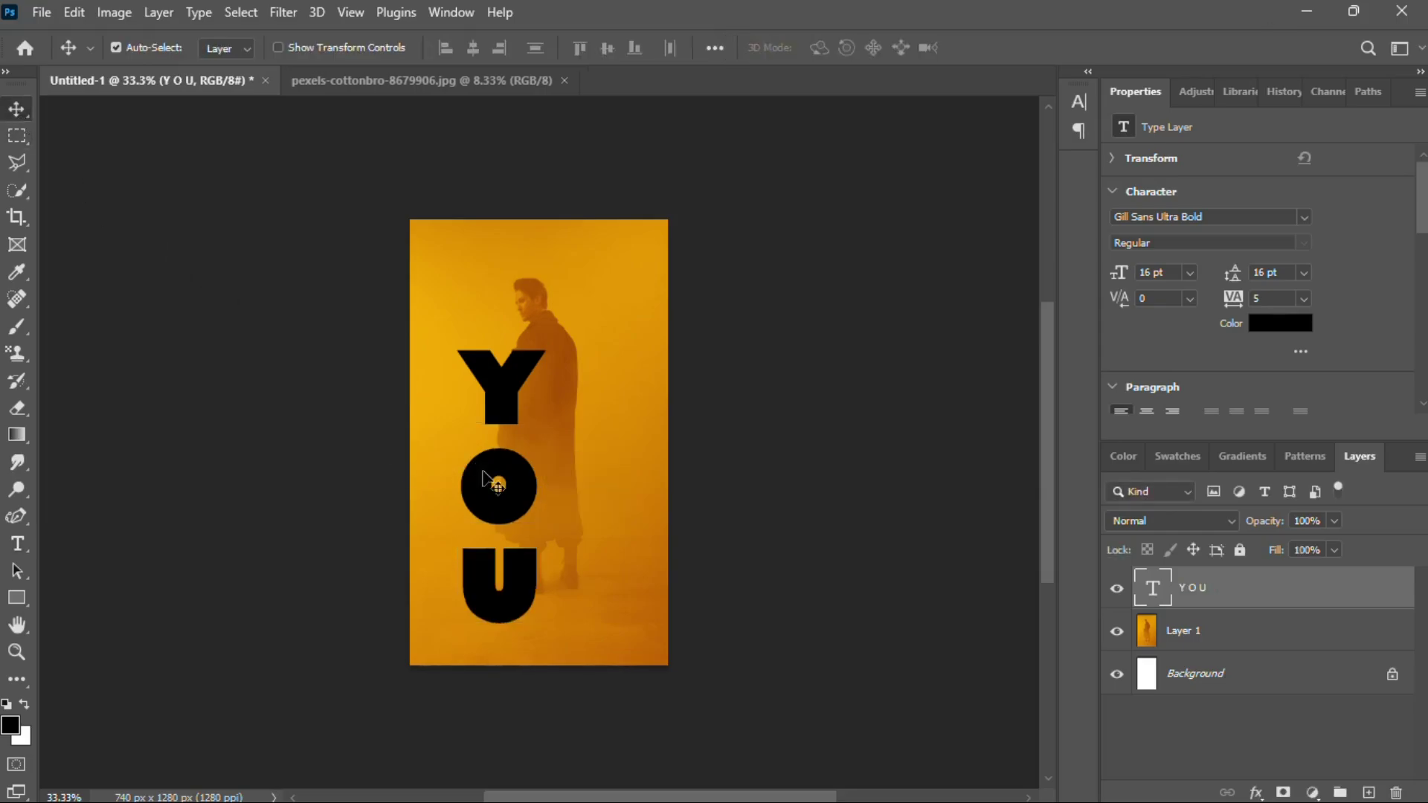
{"action": "left_click_drag", "start_coordinate": [482, 472], "coordinate": [503, 418]}
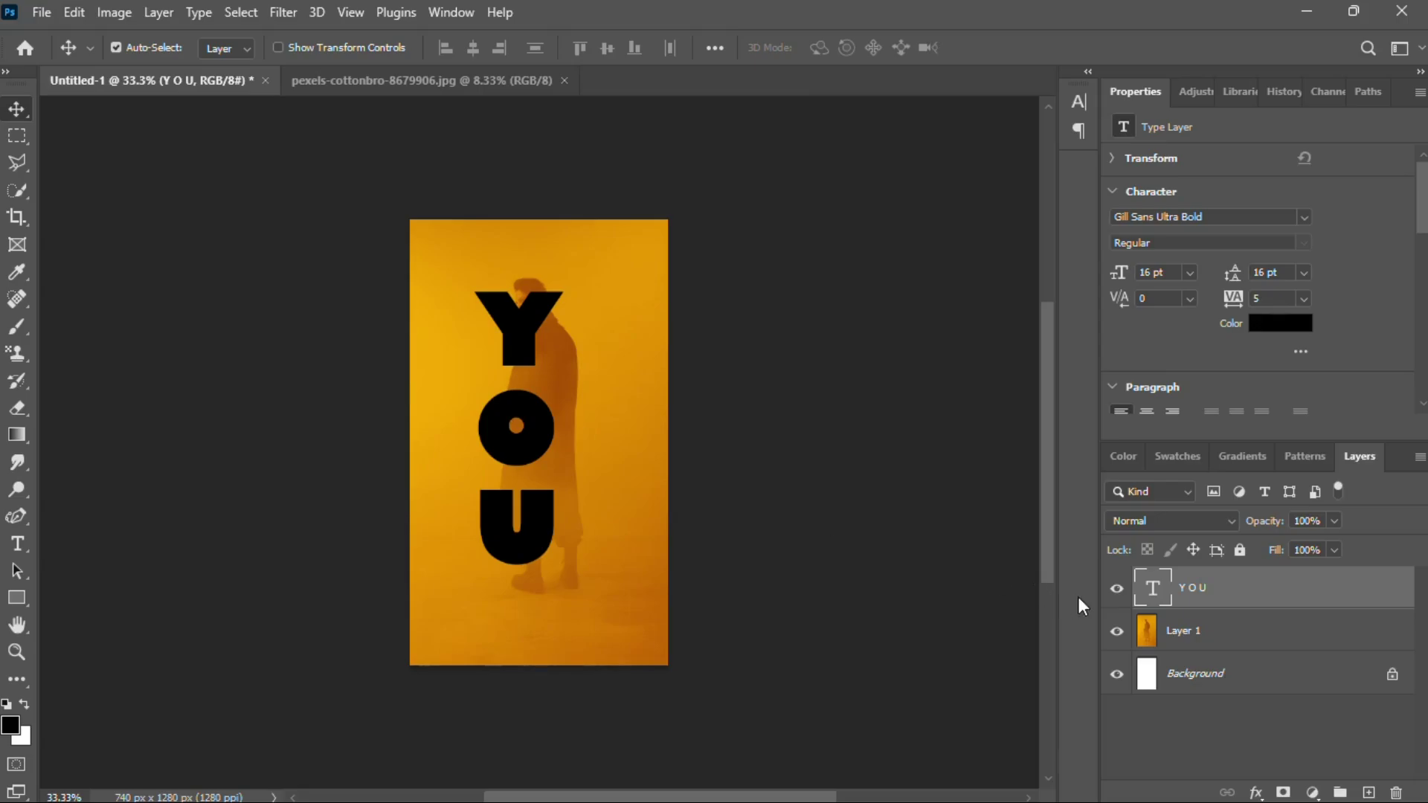
Duplicate Layer 1 above the YOU text layer and clip the copy to the text with a clipping mask.
{"action": "left_click", "coordinate": [1241, 623]}
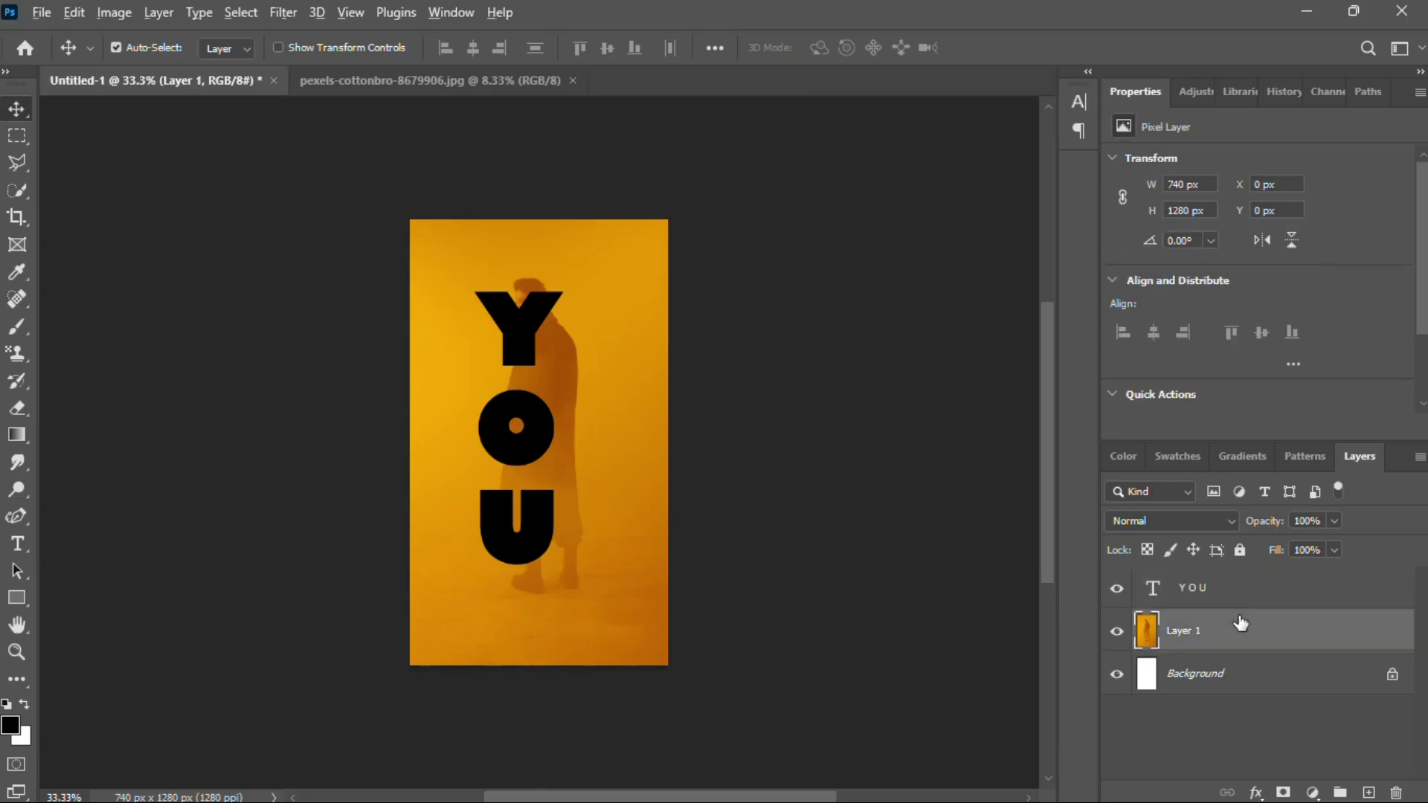
{"action": "left_click_drag", "start_coordinate": [1241, 623], "coordinate": [1231, 582], "text": "alt"}
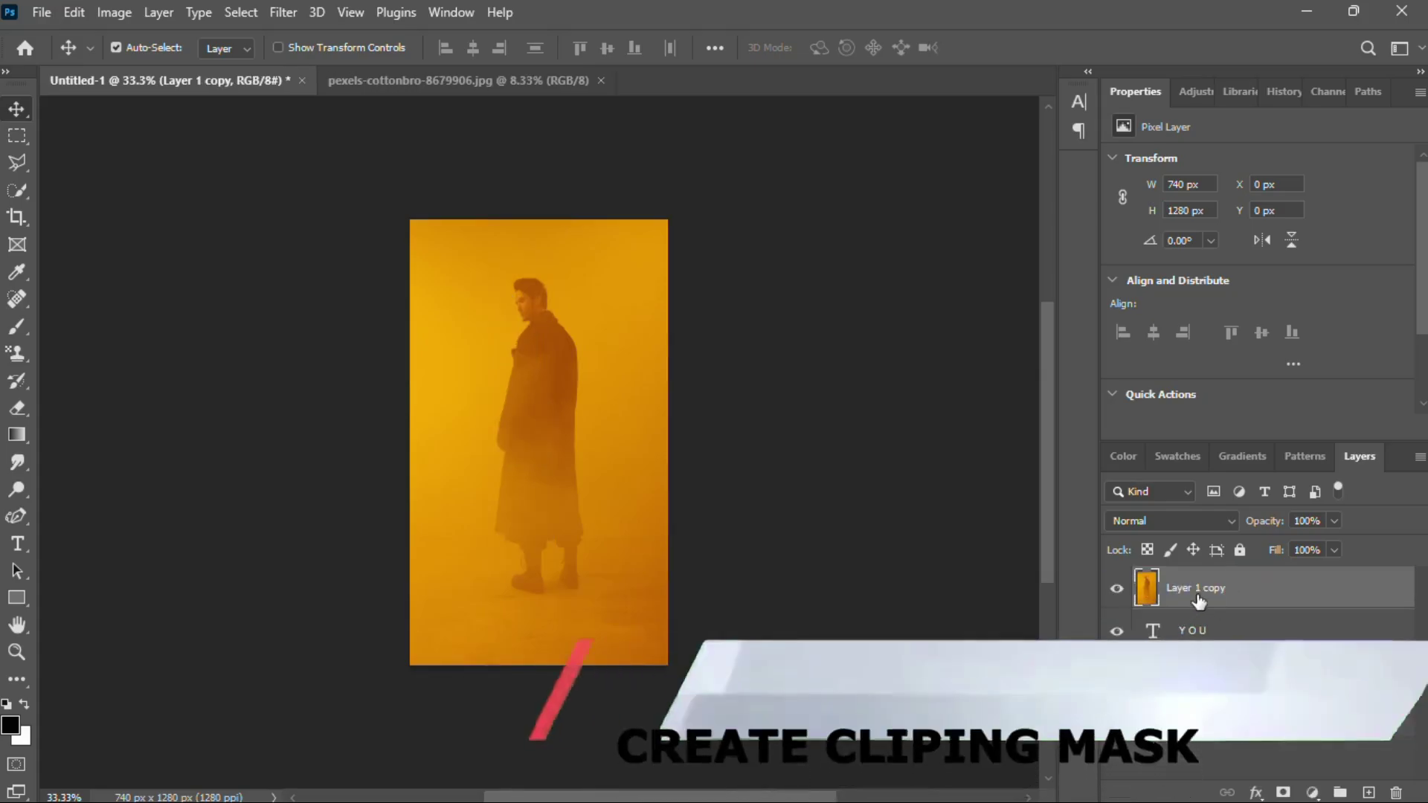
{"action": "right_click", "coordinate": [1190, 588]}
{"action": "left_click", "coordinate": [1038, 436]}
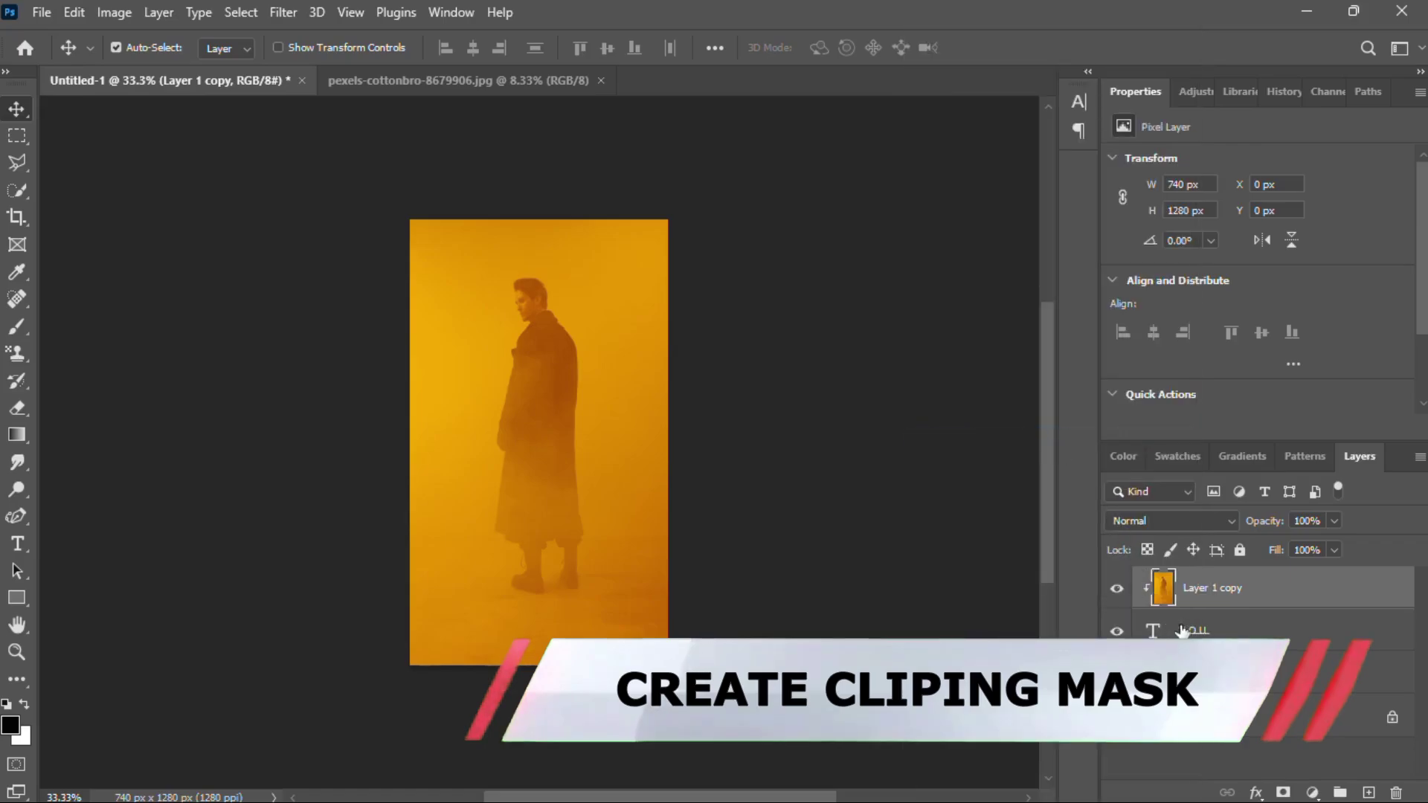
Add a white Stroke layer style to the YOU text layer.
{"action": "left_click", "coordinate": [1231, 631]}
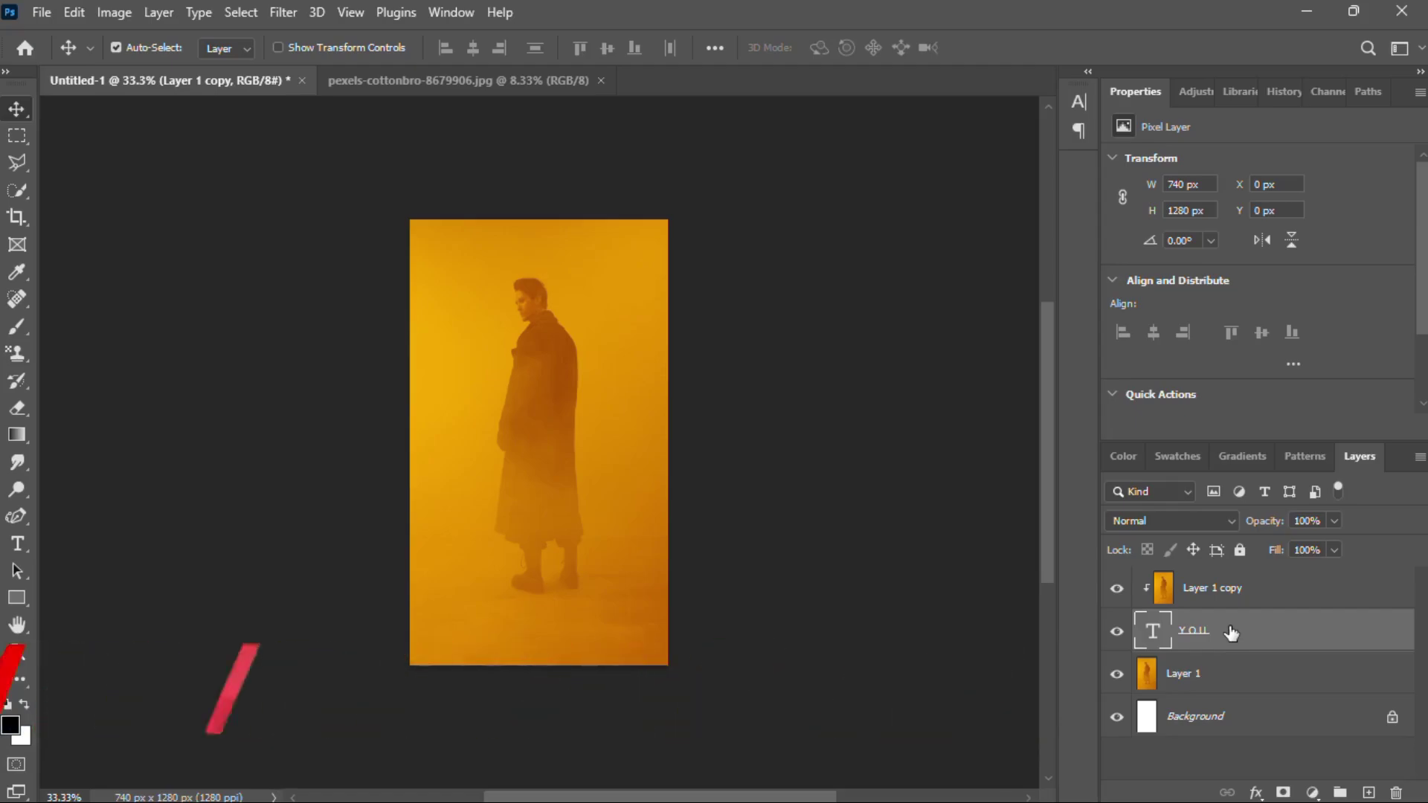
{"action": "double_click", "coordinate": [1231, 632]}
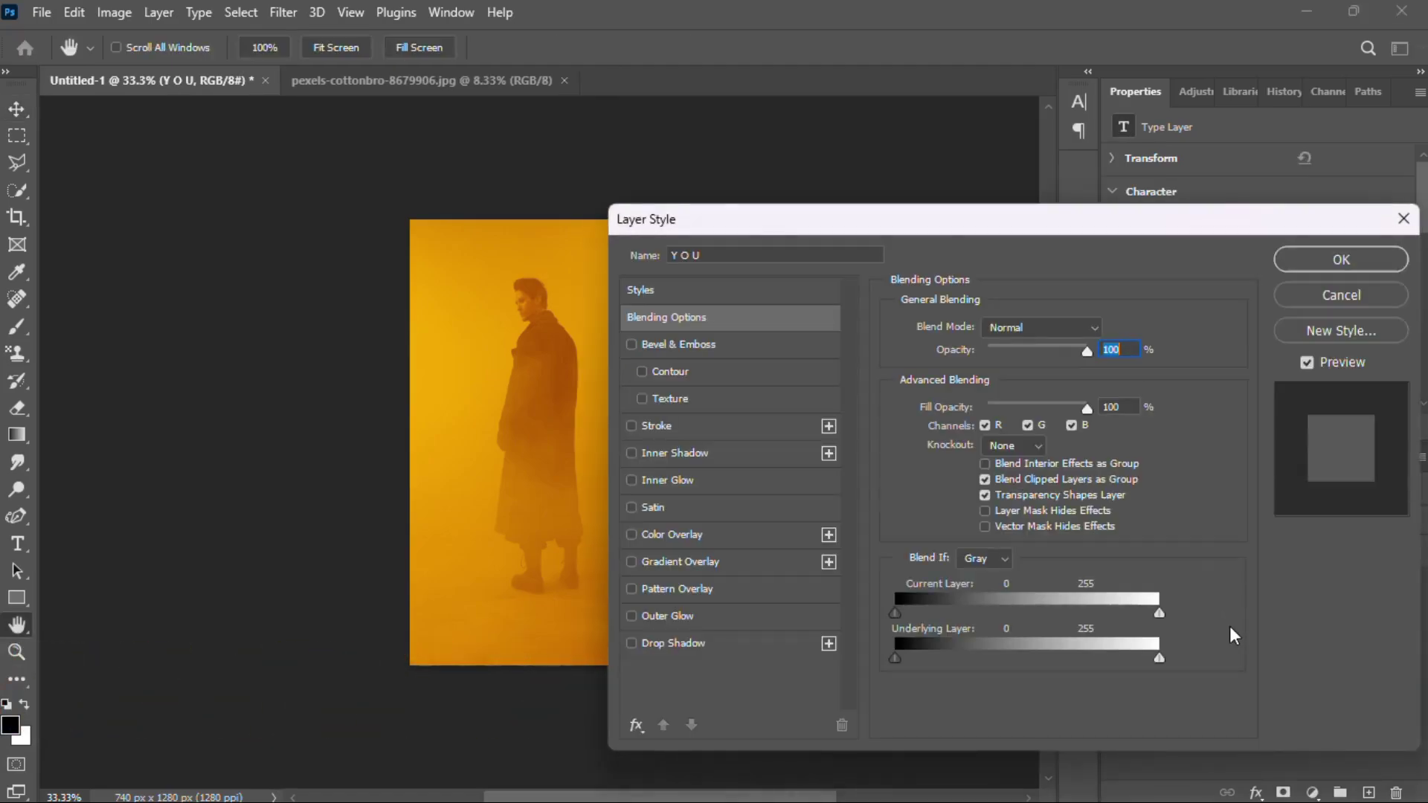
{"action": "left_click", "coordinate": [632, 426]}
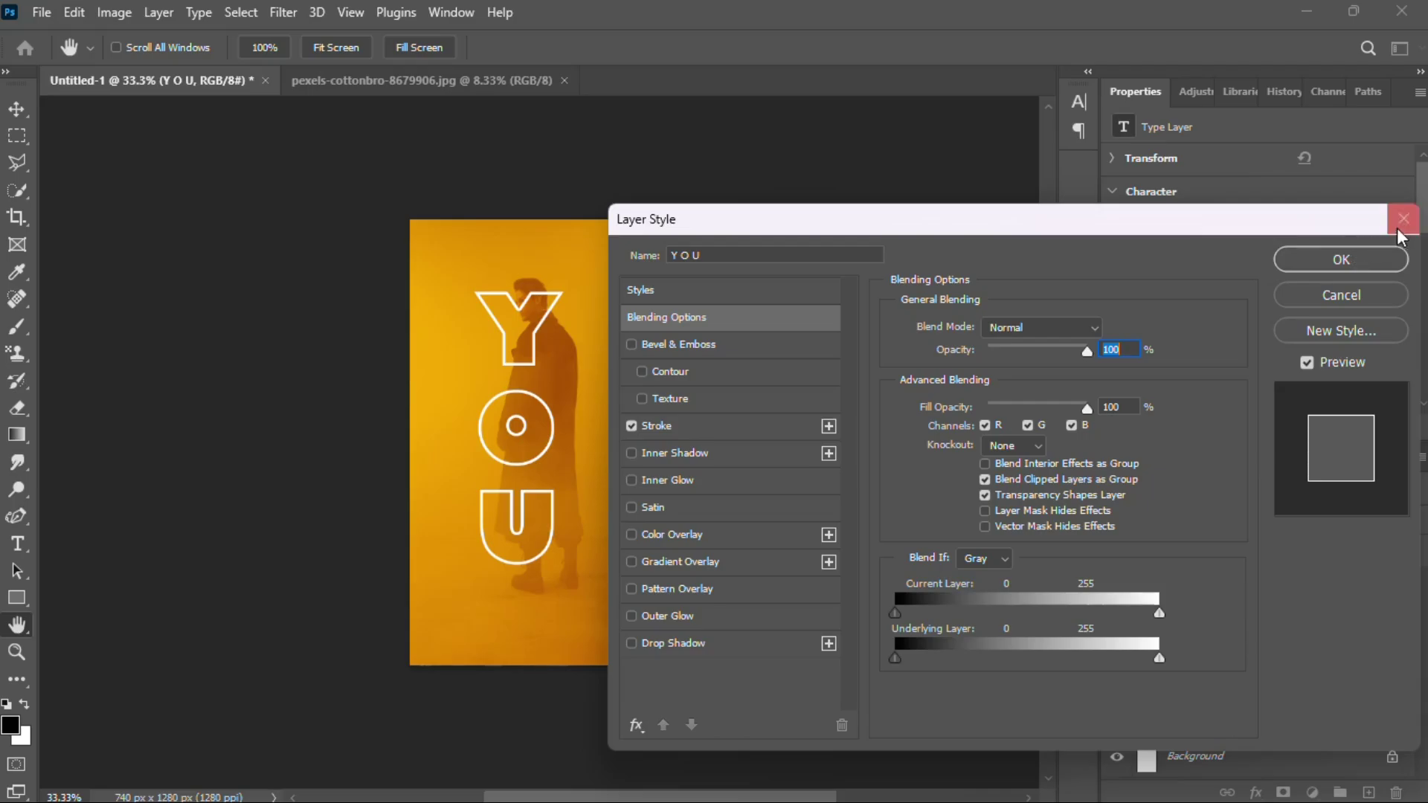
{"action": "left_click", "coordinate": [1374, 261]}
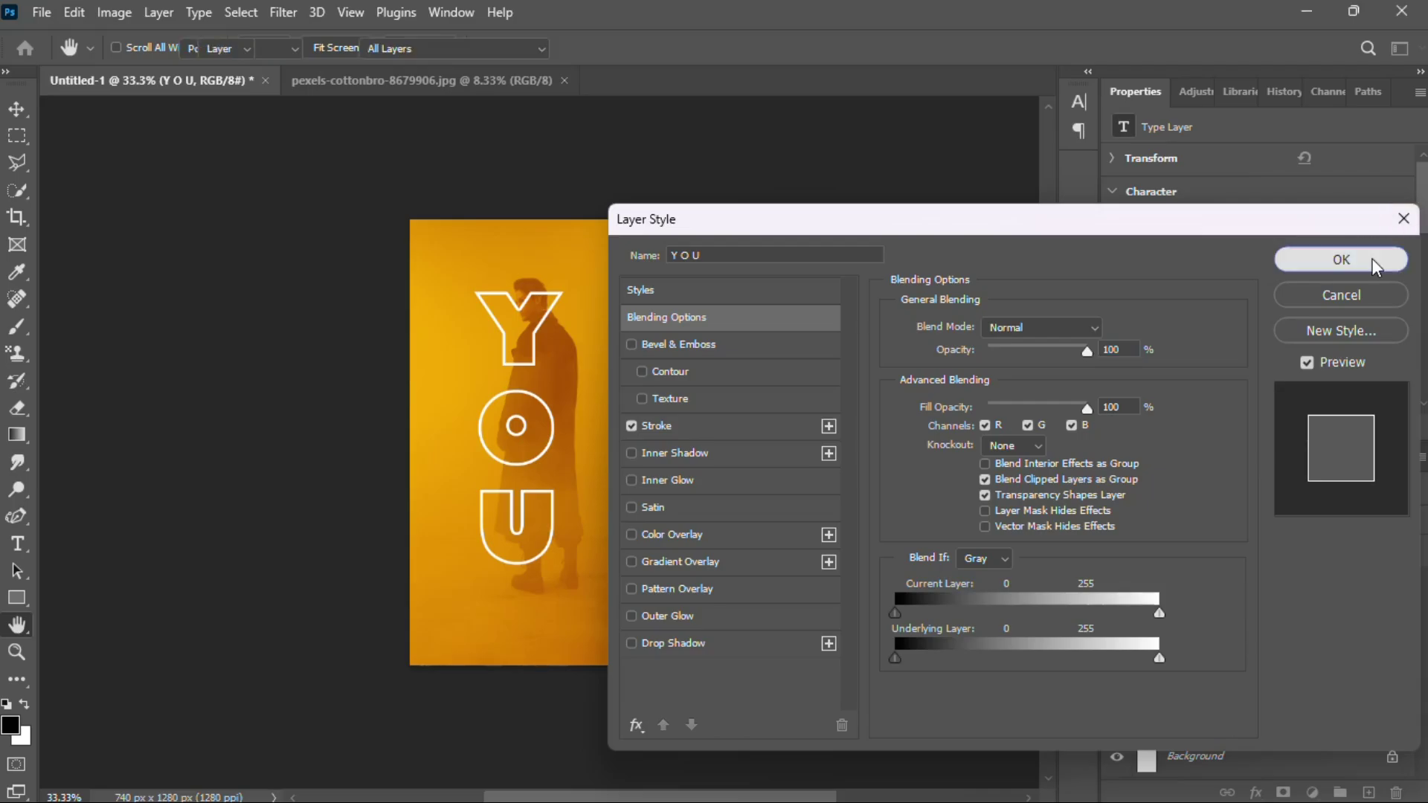
Release the clipping mask of Layer 1 copy and hide that layer.
{"action": "left_click", "coordinate": [1195, 589]}
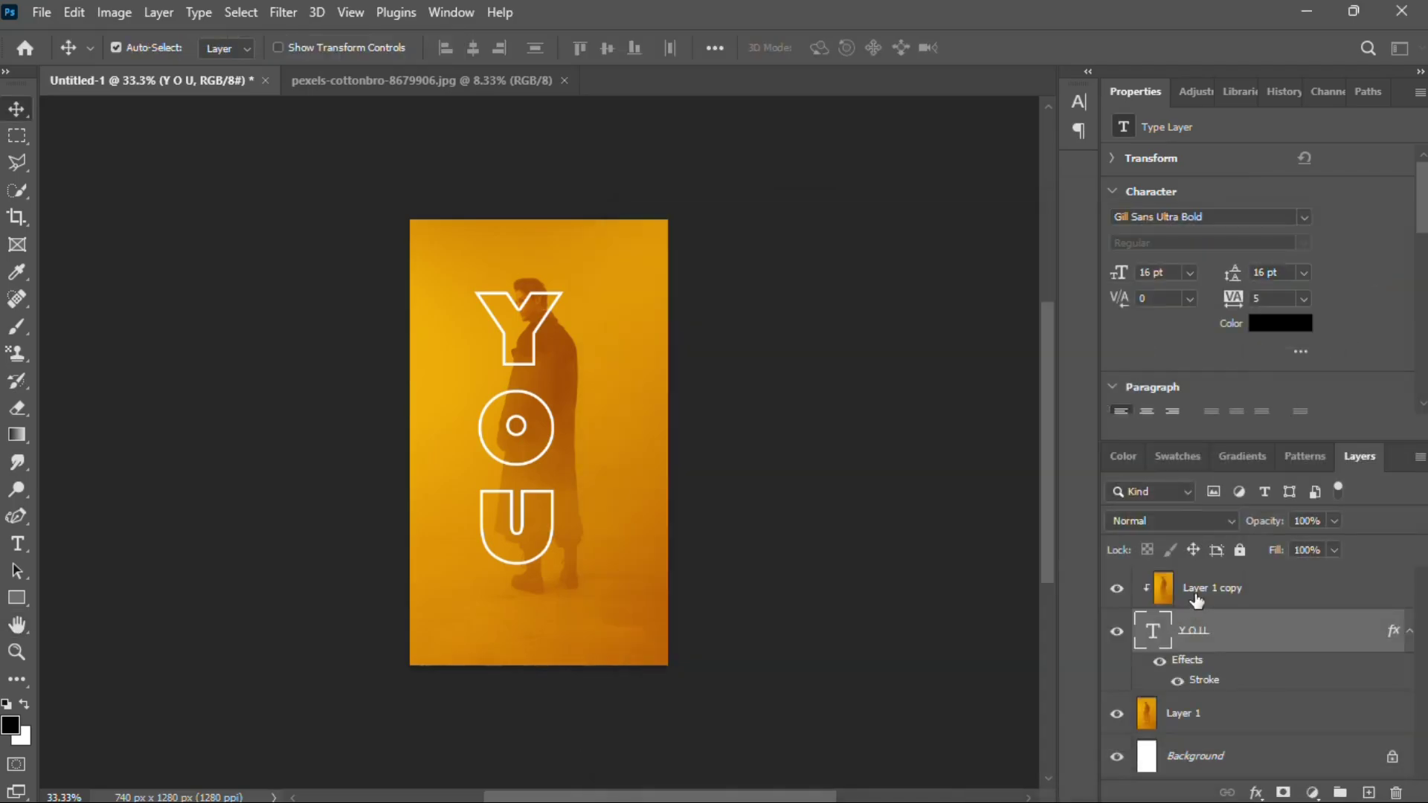
{"action": "right_click", "coordinate": [1194, 594]}
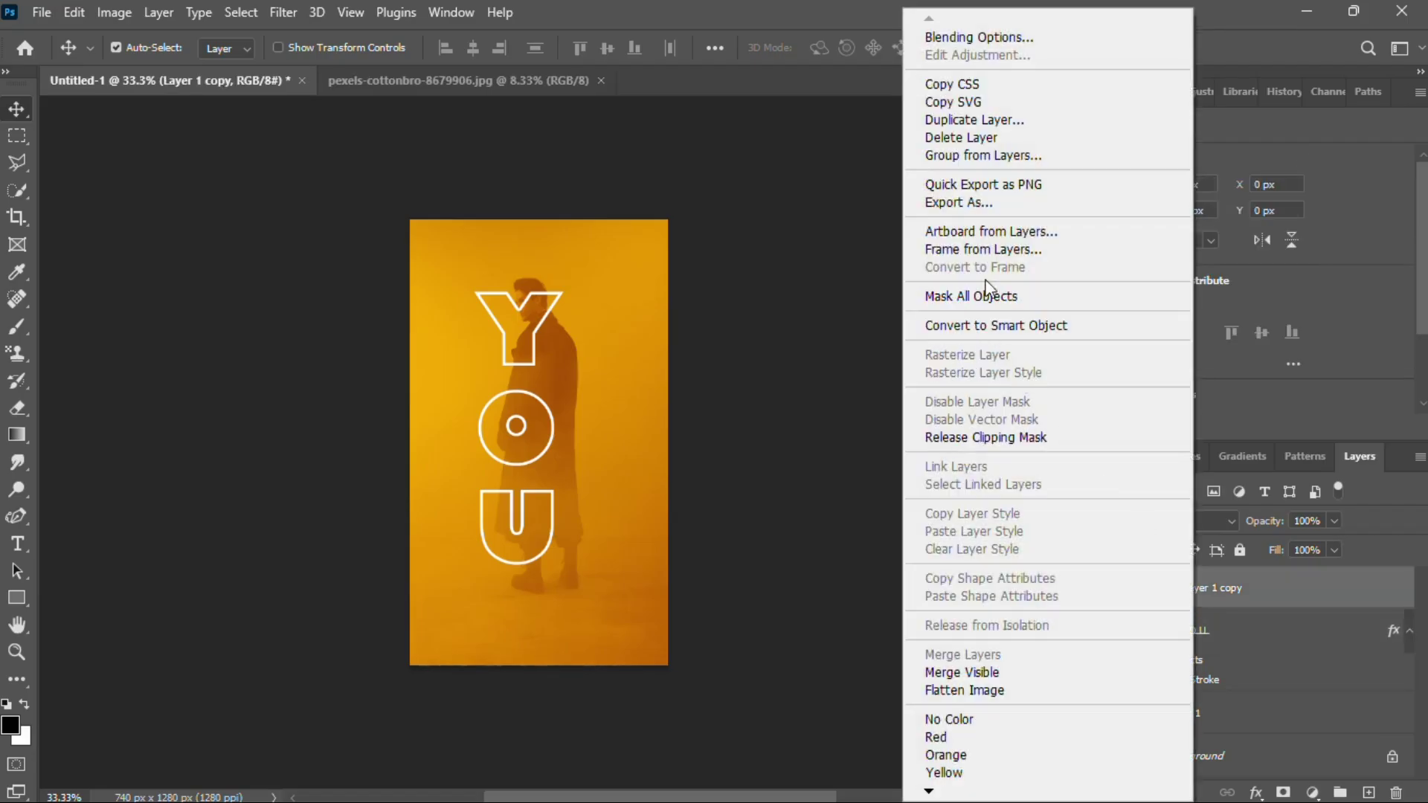
{"action": "left_click", "coordinate": [961, 437]}
{"action": "left_click", "coordinate": [1116, 591]}
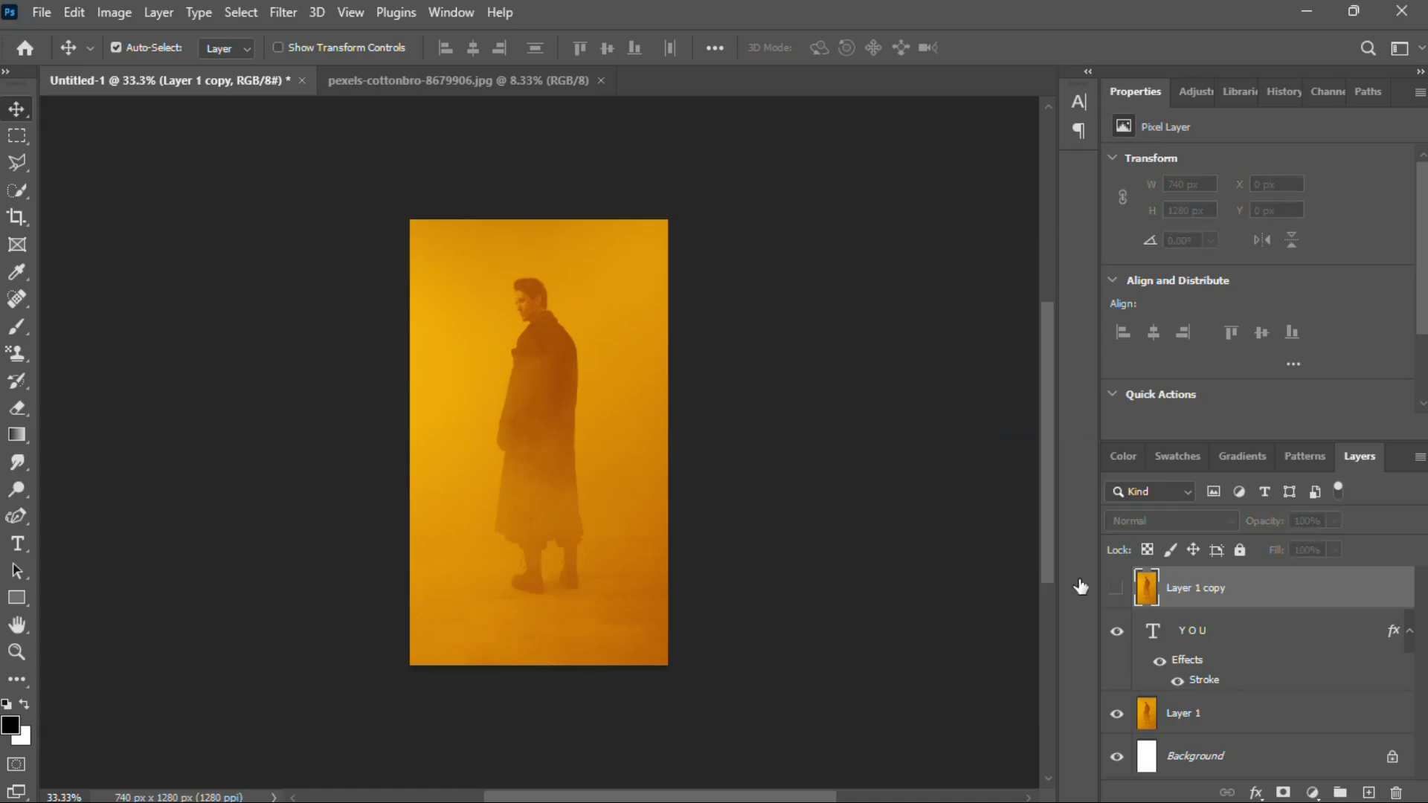
Enlarge the YOU text to about 110% width and 114% height over the man, and show Layer 1 copy again.
{"action": "left_click", "coordinate": [1204, 642]}
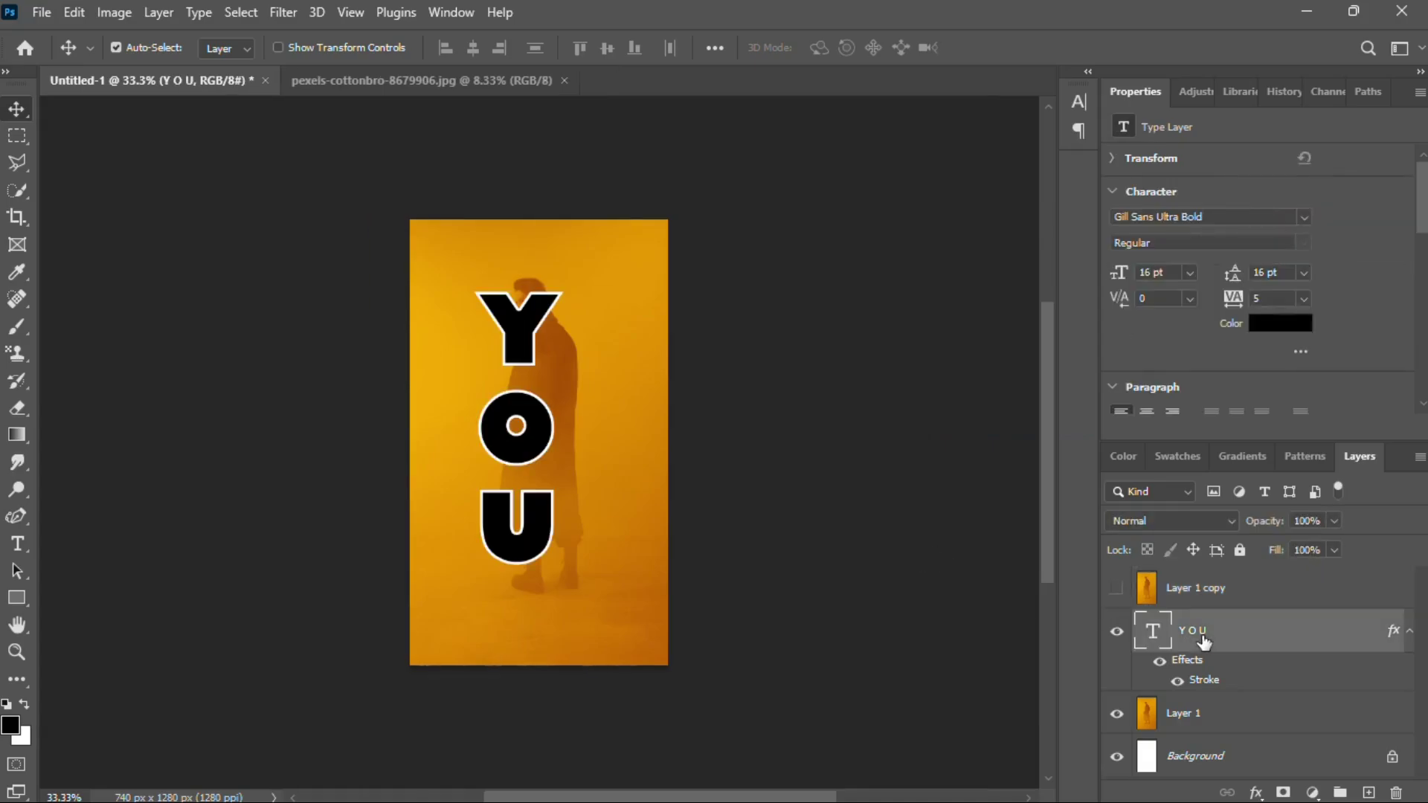
{"action": "key", "text": "ctrl+t"}
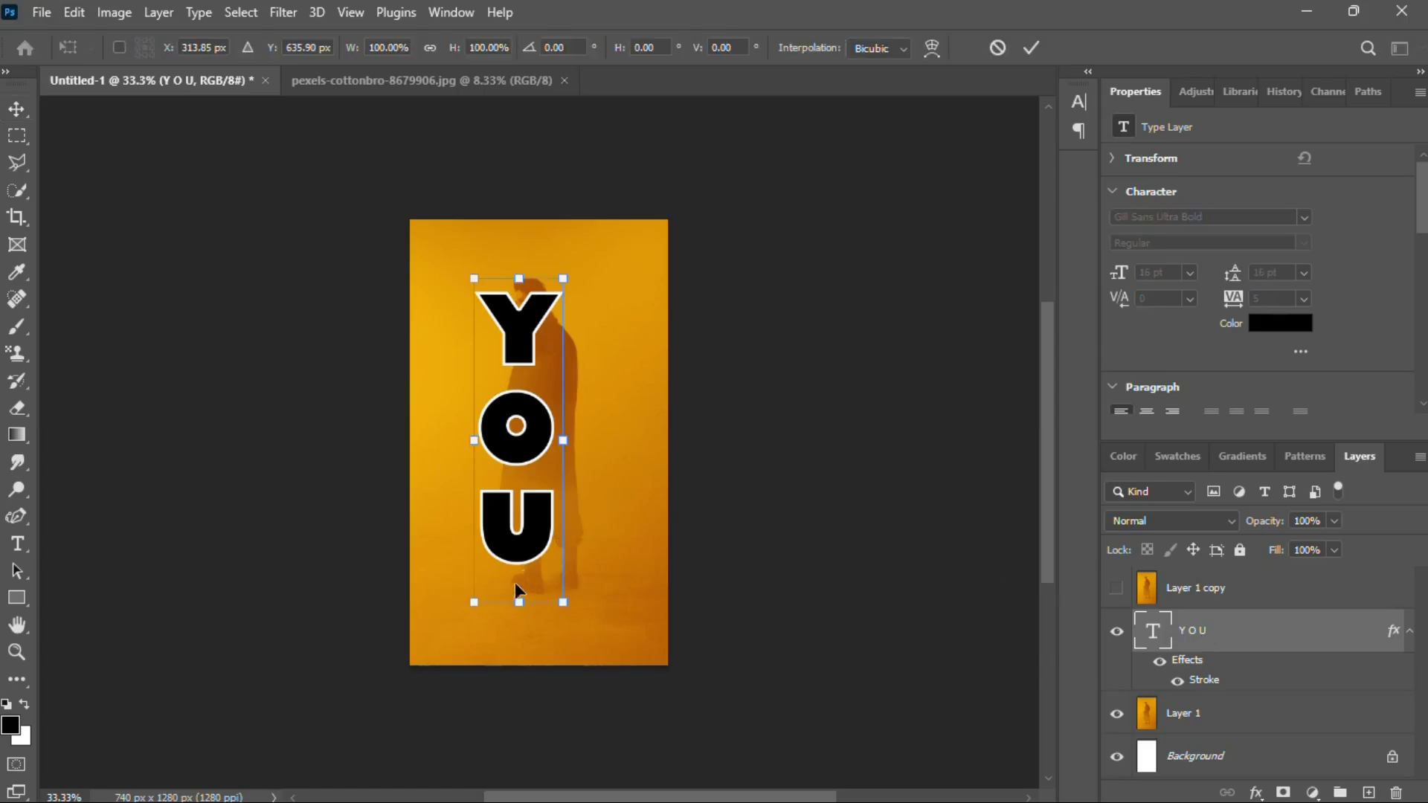
{"action": "left_click_drag", "start_coordinate": [517, 623], "coordinate": [521, 644]}
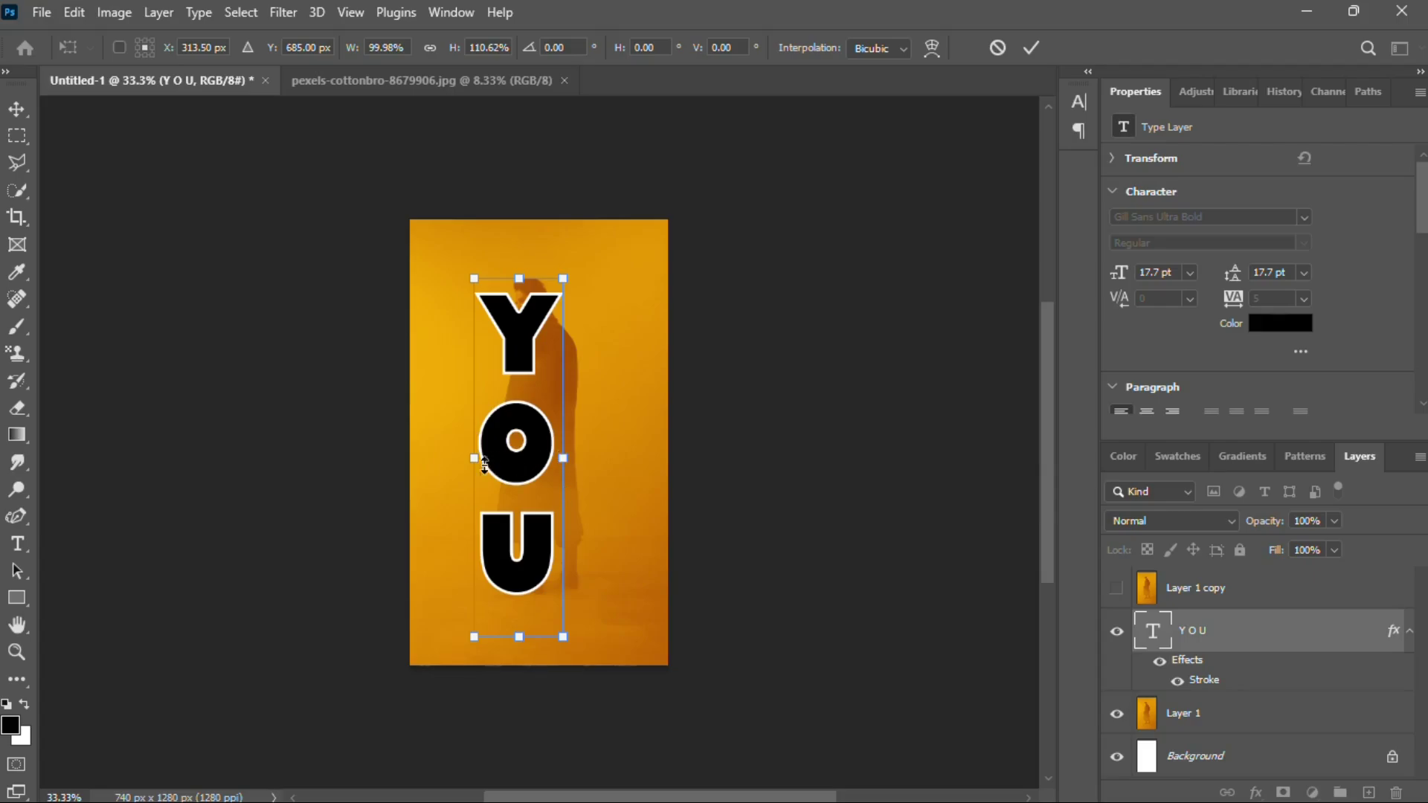
{"action": "left_click_drag", "start_coordinate": [485, 464], "coordinate": [517, 444]}
{"action": "left_click_drag", "start_coordinate": [513, 273], "coordinate": [513, 264]}
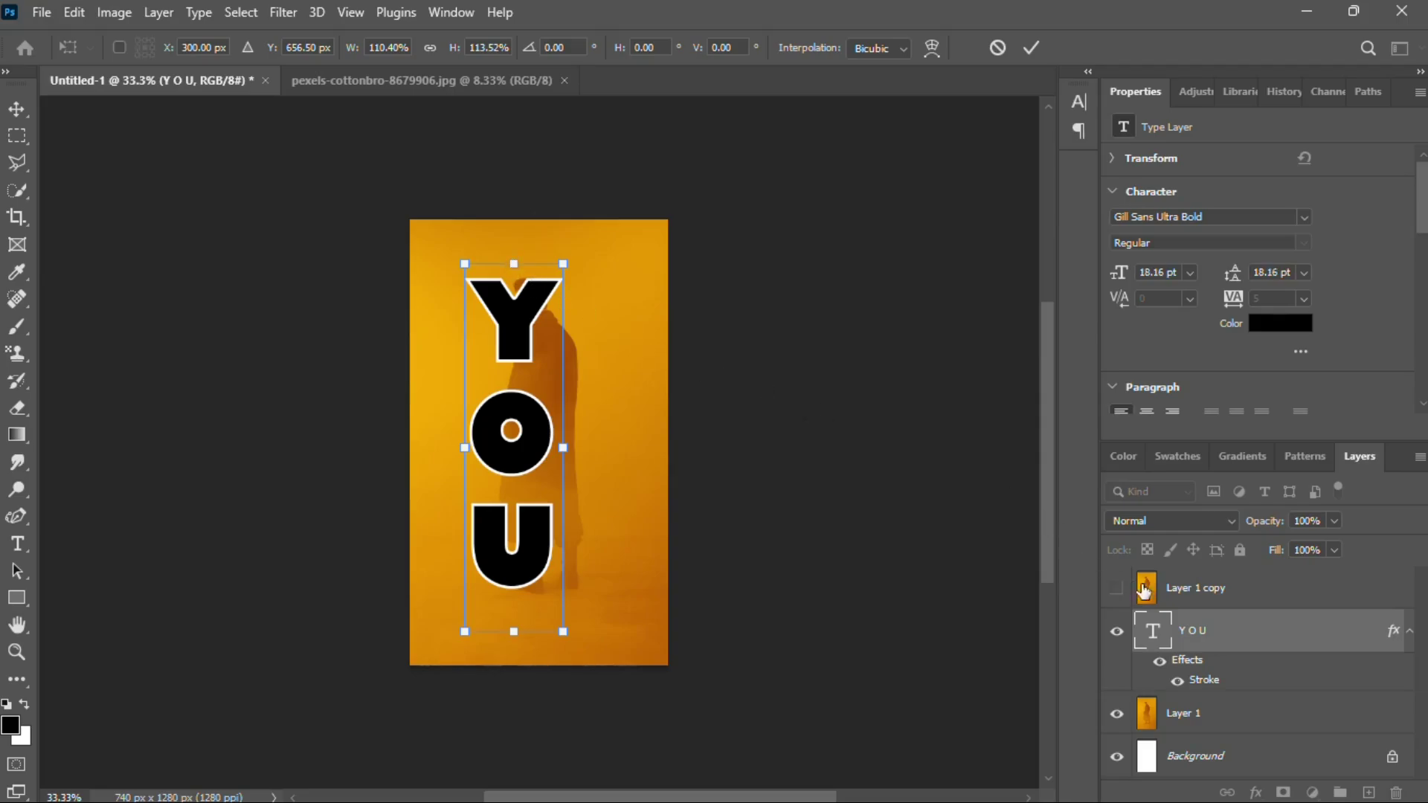
{"action": "left_click", "coordinate": [1116, 589]}
{"action": "key", "text": "Return"}
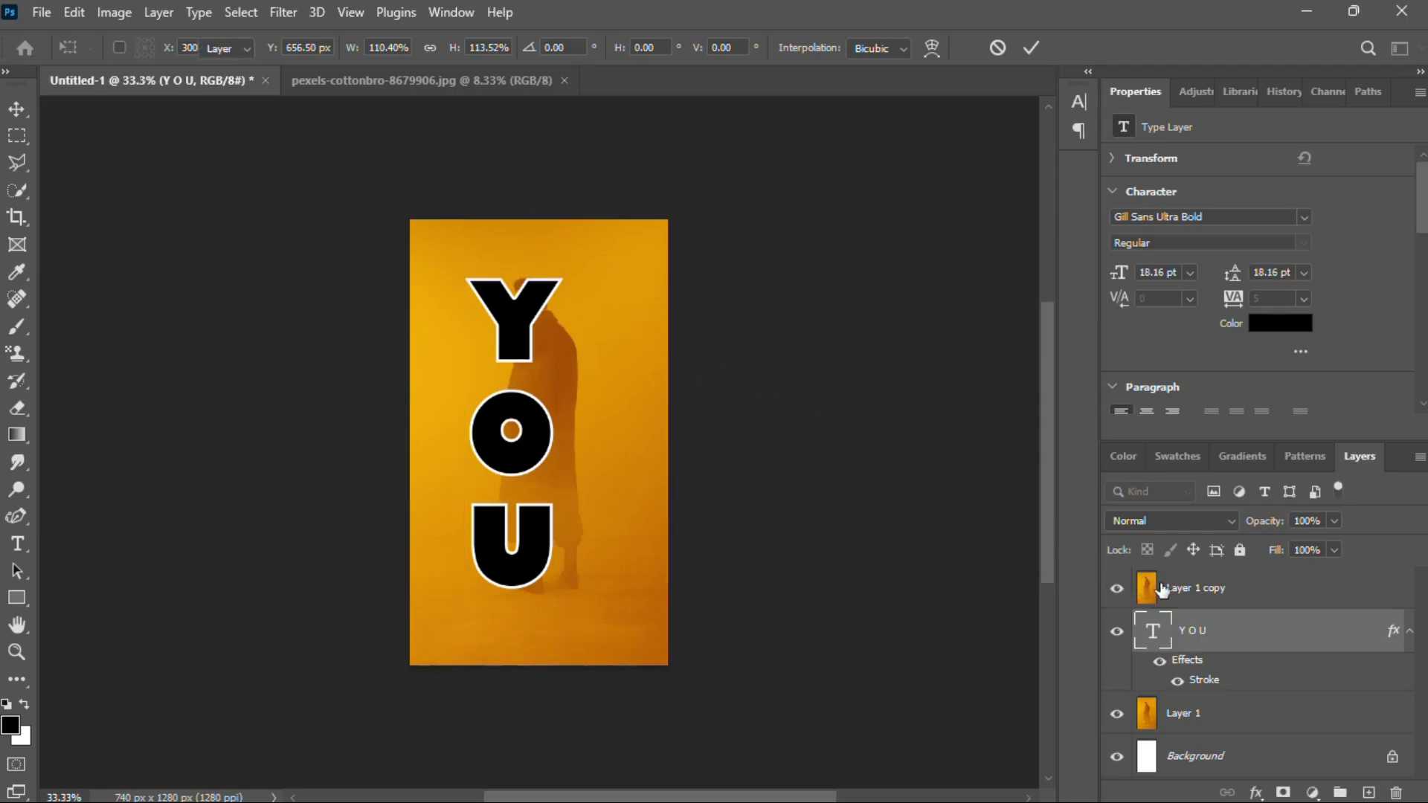
Clip Layer 1 copy to the enlarged YOU text with a clipping mask.
{"action": "right_click", "coordinate": [1172, 590]}
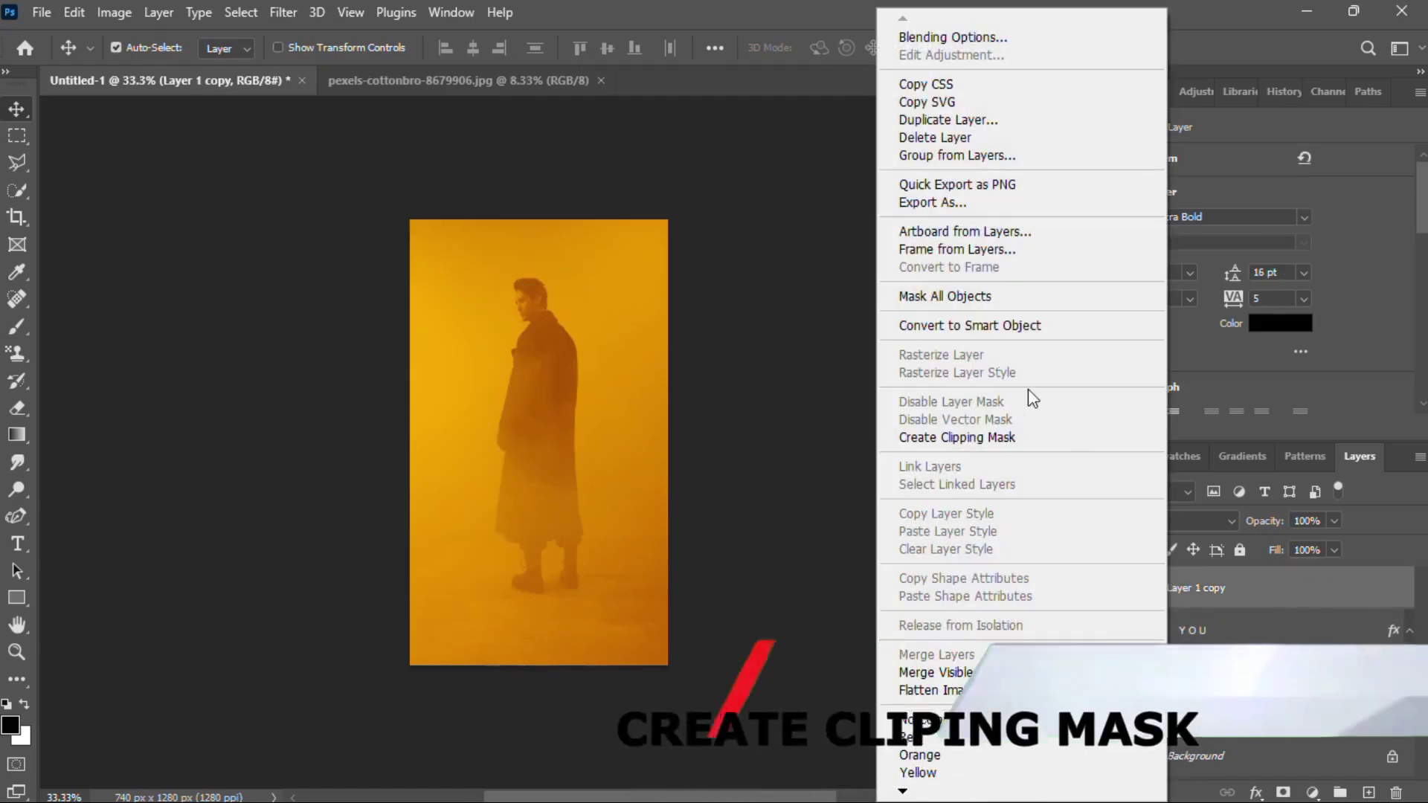
{"action": "left_click", "coordinate": [953, 439]}
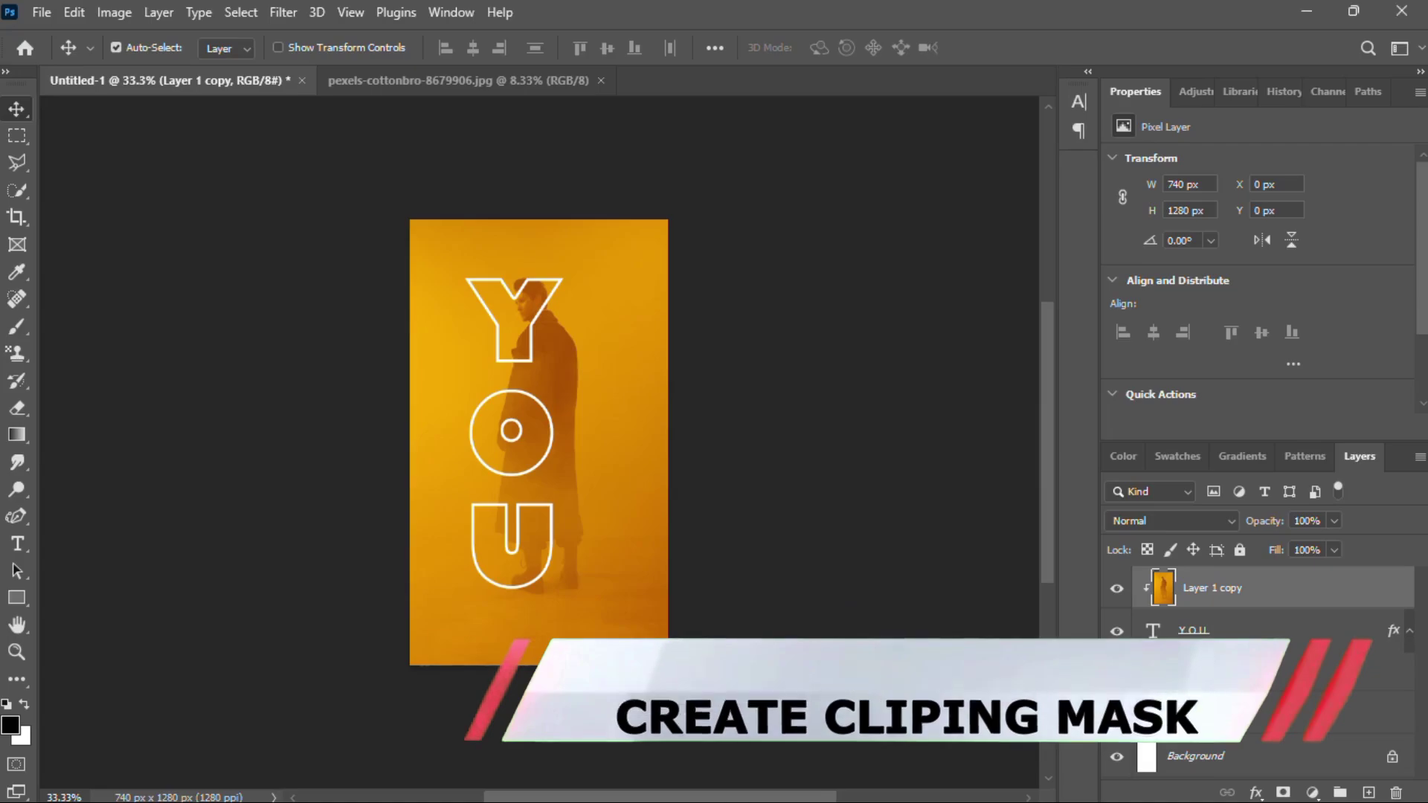
Duplicate Layer 1 and hide the duplicate.
{"action": "left_click", "coordinate": [1193, 723]}
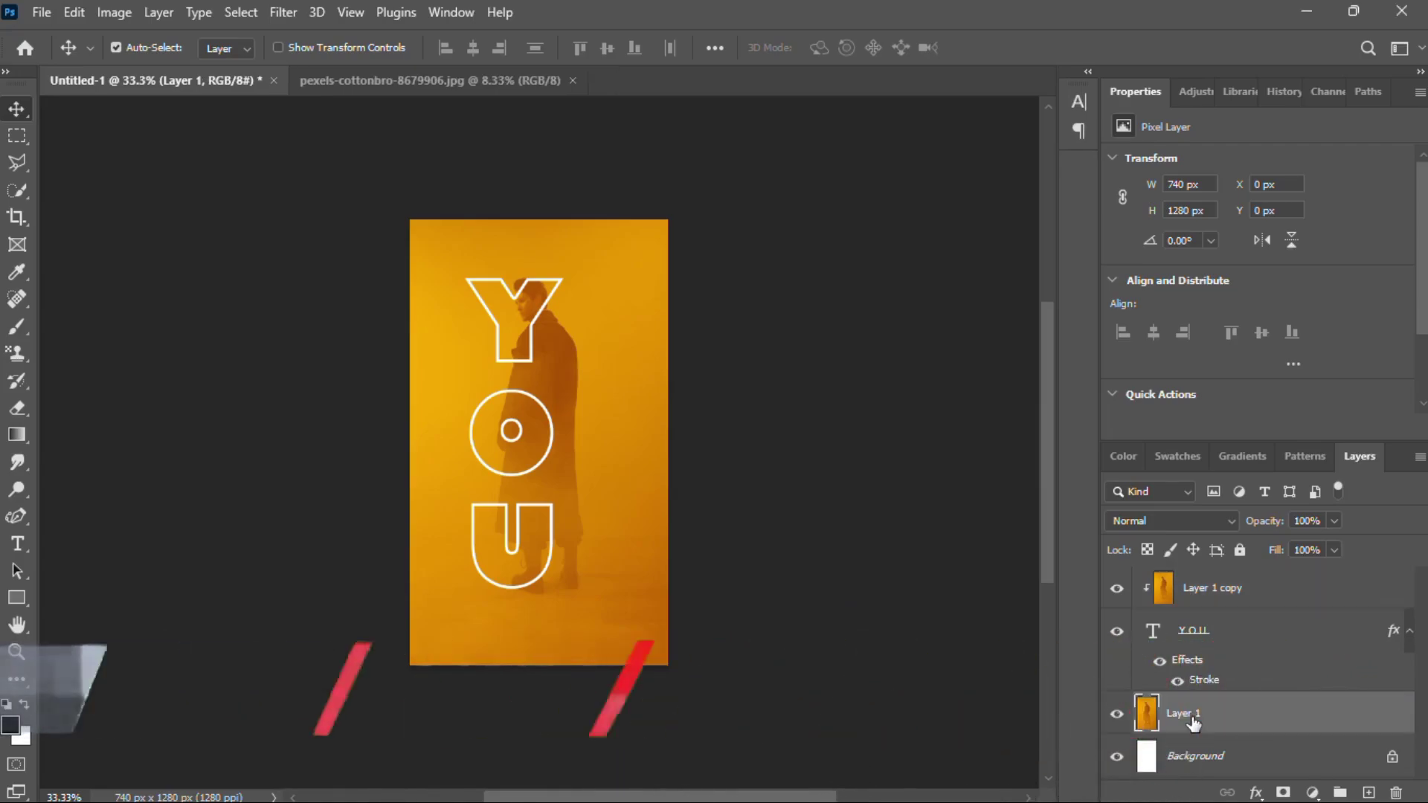
{"action": "key", "text": "ctrl+j"}
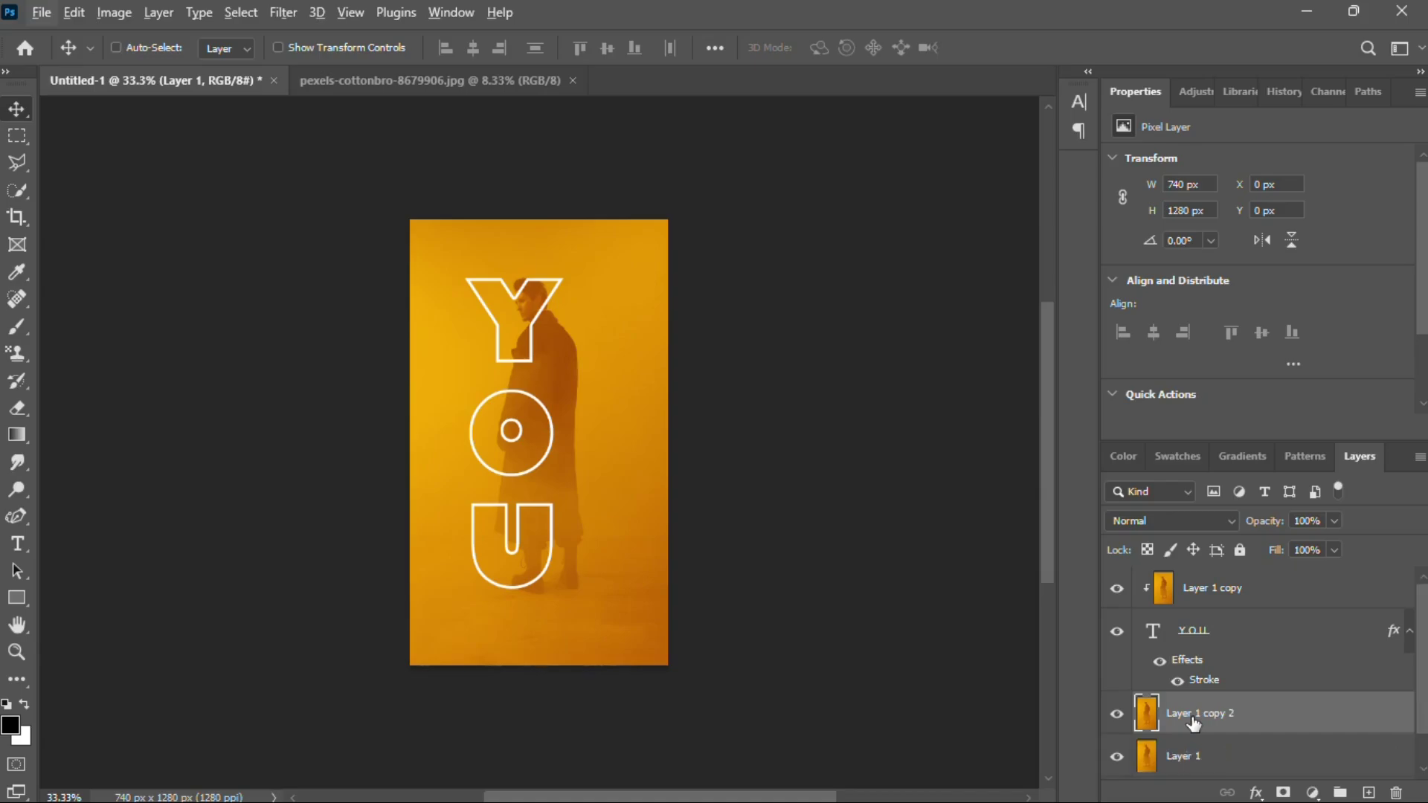
{"action": "left_click", "coordinate": [1116, 715]}
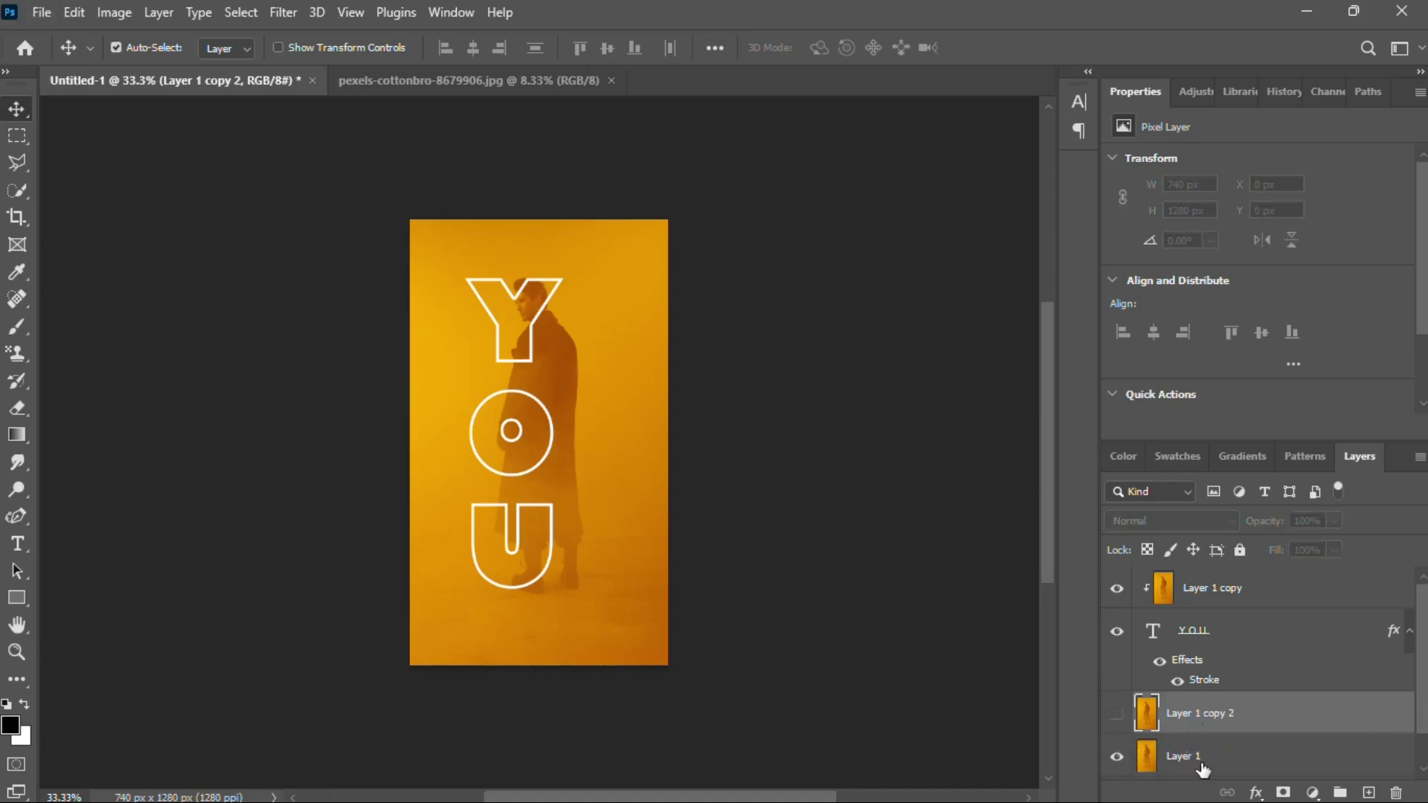
Delete a full-height strip about 320 px wide from the left side of Layer 1 and clear the selection.
{"action": "left_click", "coordinate": [1189, 756]}
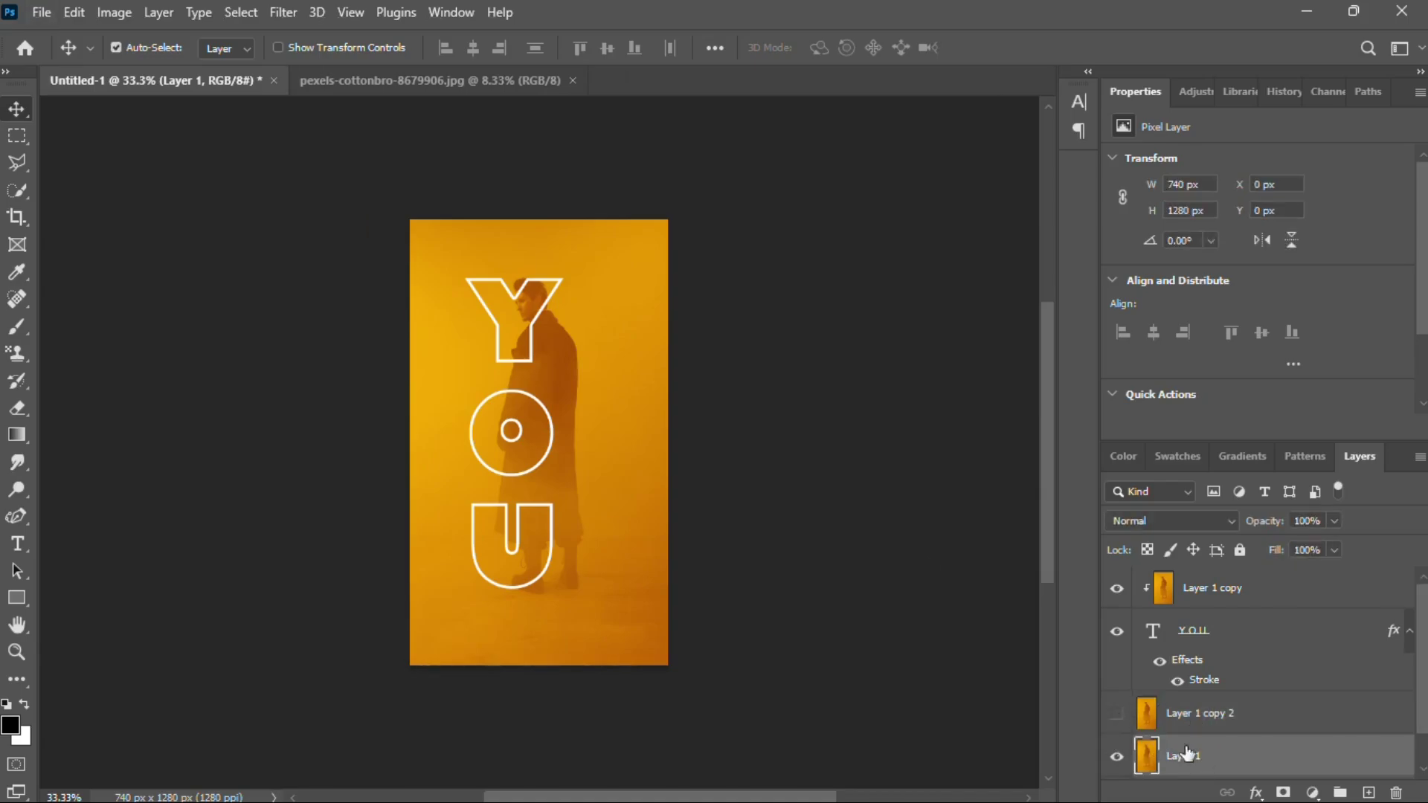
{"action": "left_click", "coordinate": [17, 136]}
{"action": "left_click_drag", "start_coordinate": [433, 262], "coordinate": [520, 671]}
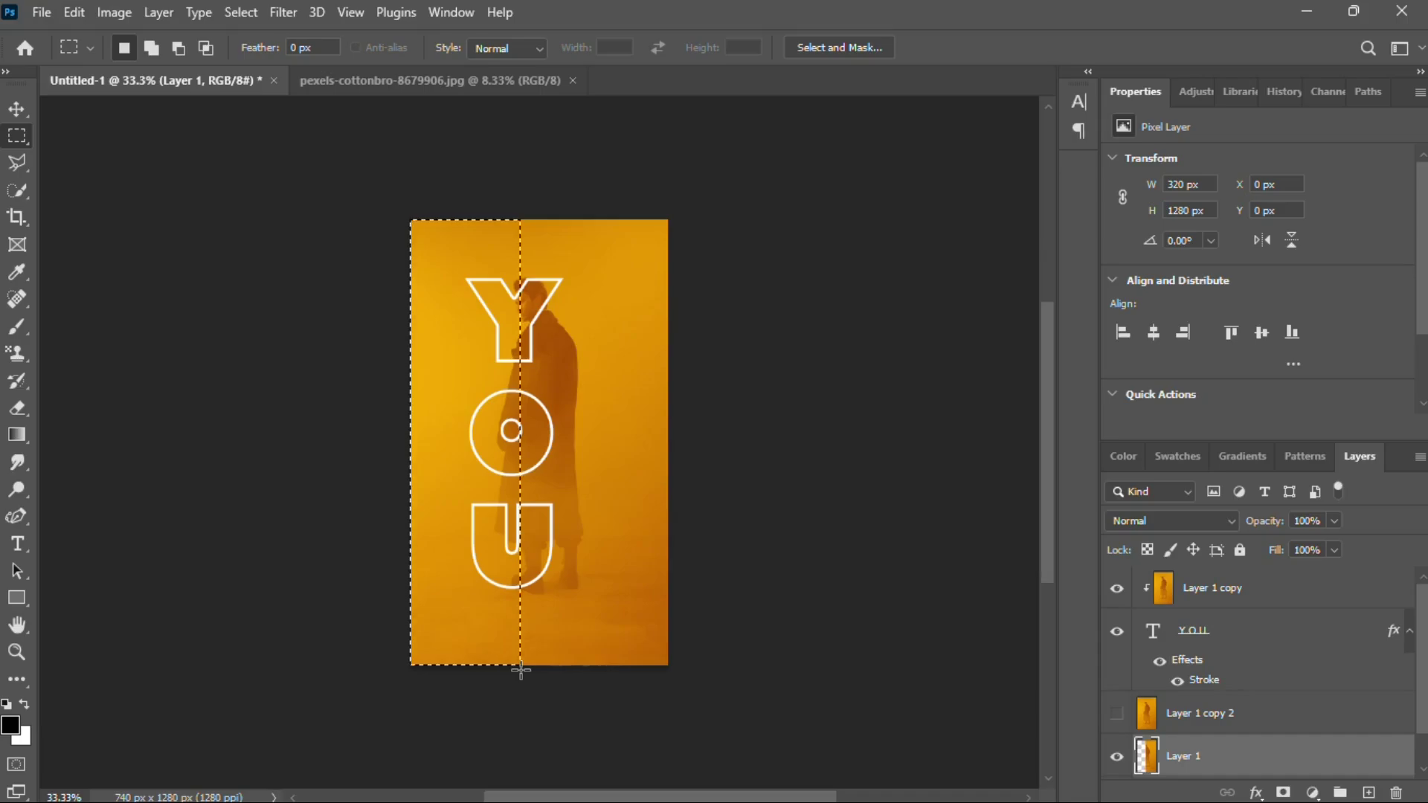
{"action": "key", "text": "Delete"}
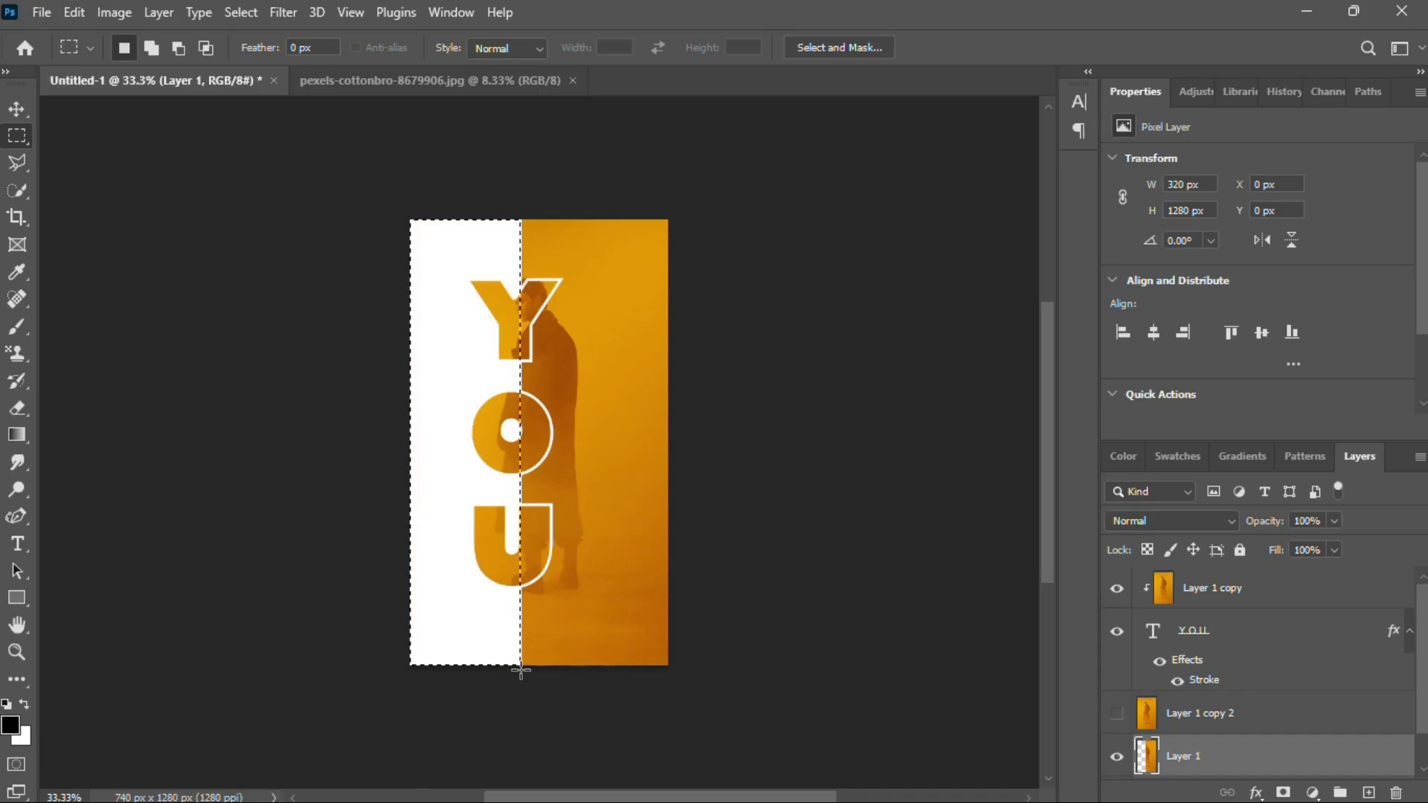
{"action": "key", "text": "Return"}
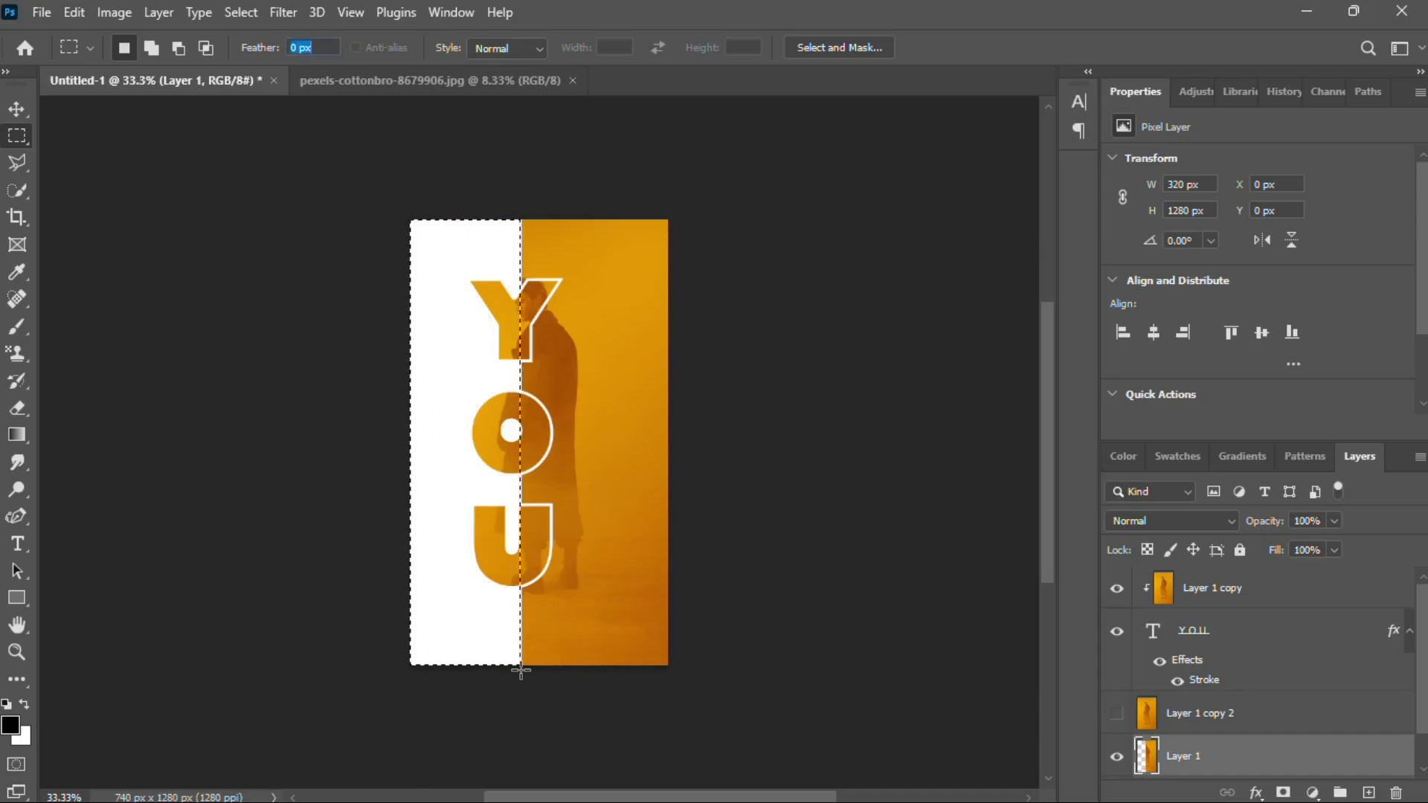
{"action": "key", "text": "ctrl+d"}
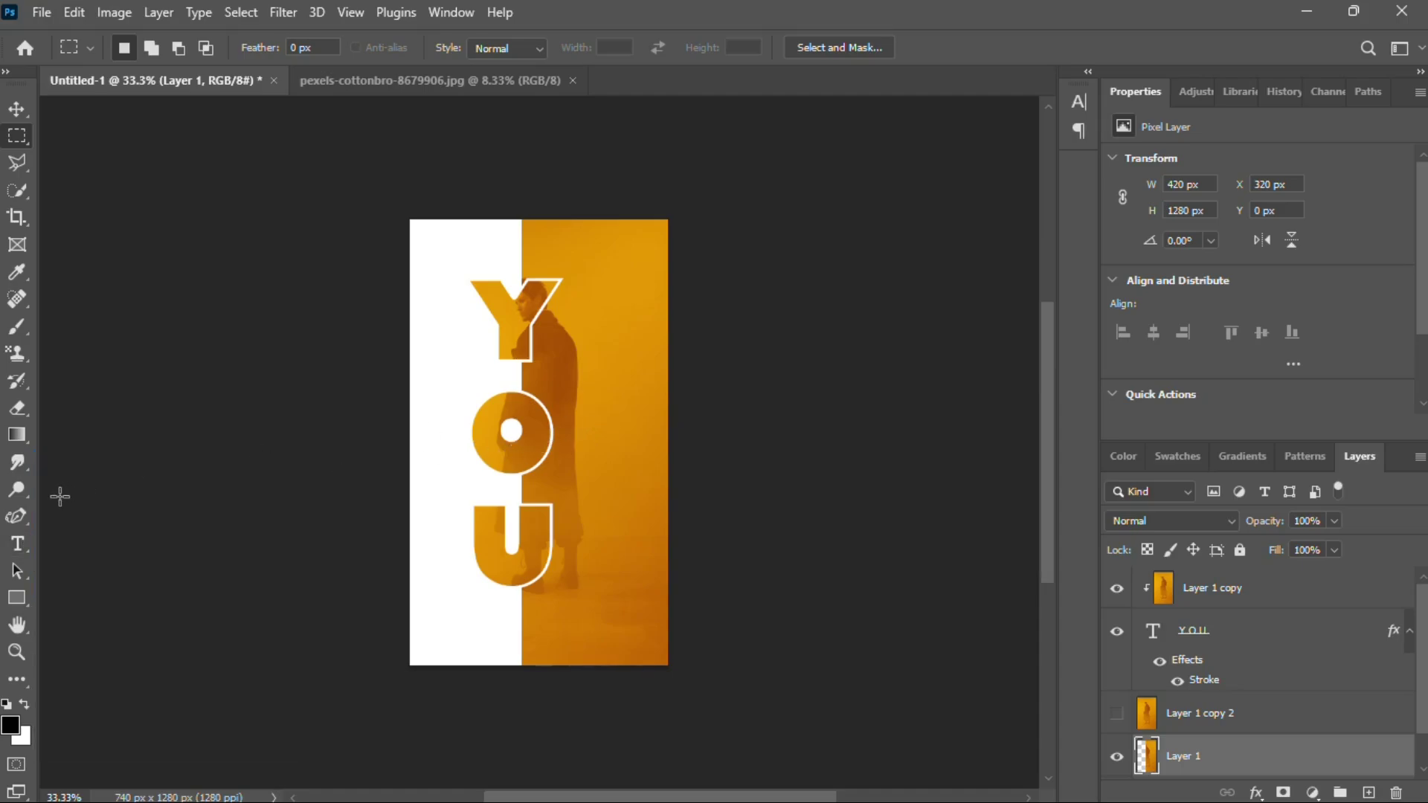
Add the black text FIND over the right side of the photo in Gill Sans Ultra Bold 16 pt, one letter per line.
{"action": "left_click", "coordinate": [17, 543]}
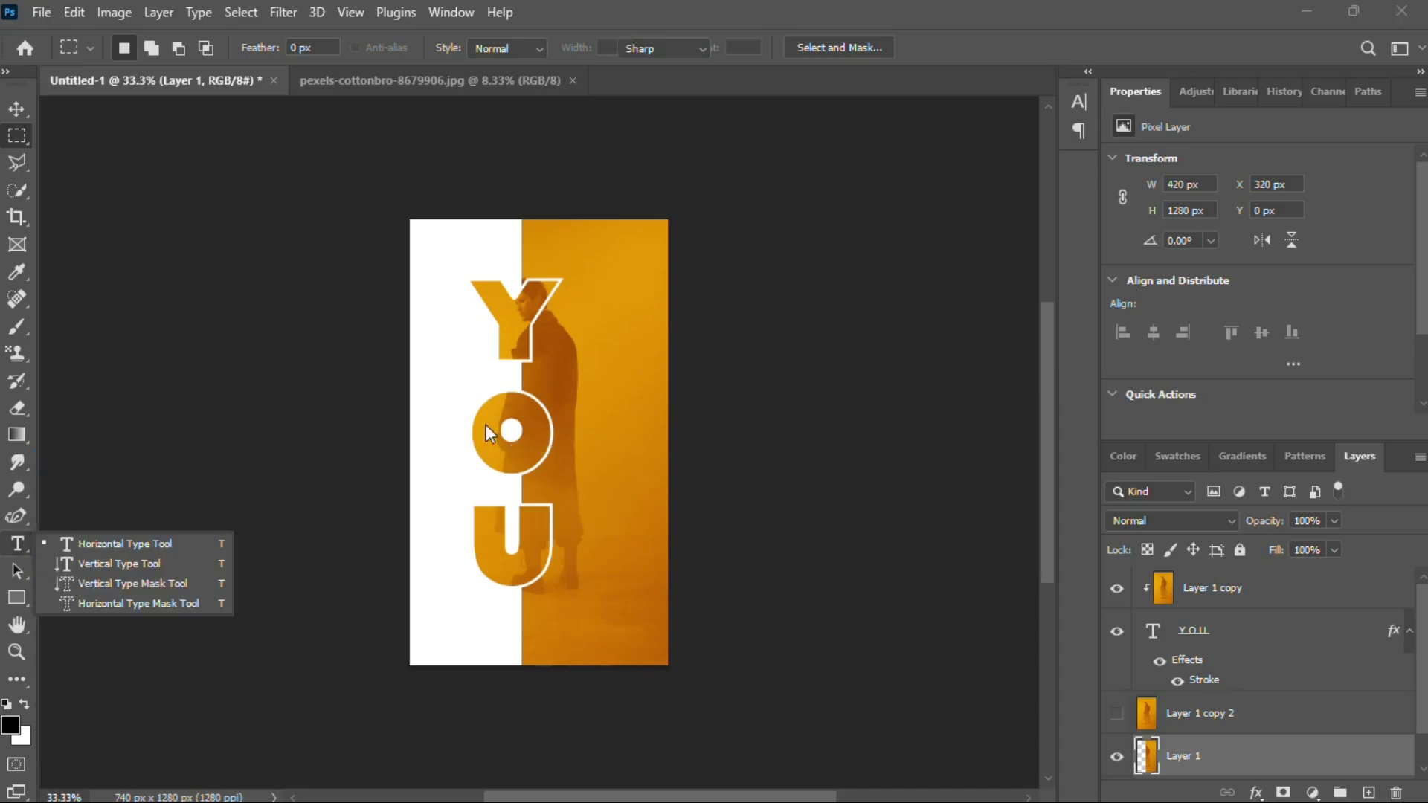
{"action": "left_click", "coordinate": [141, 548]}
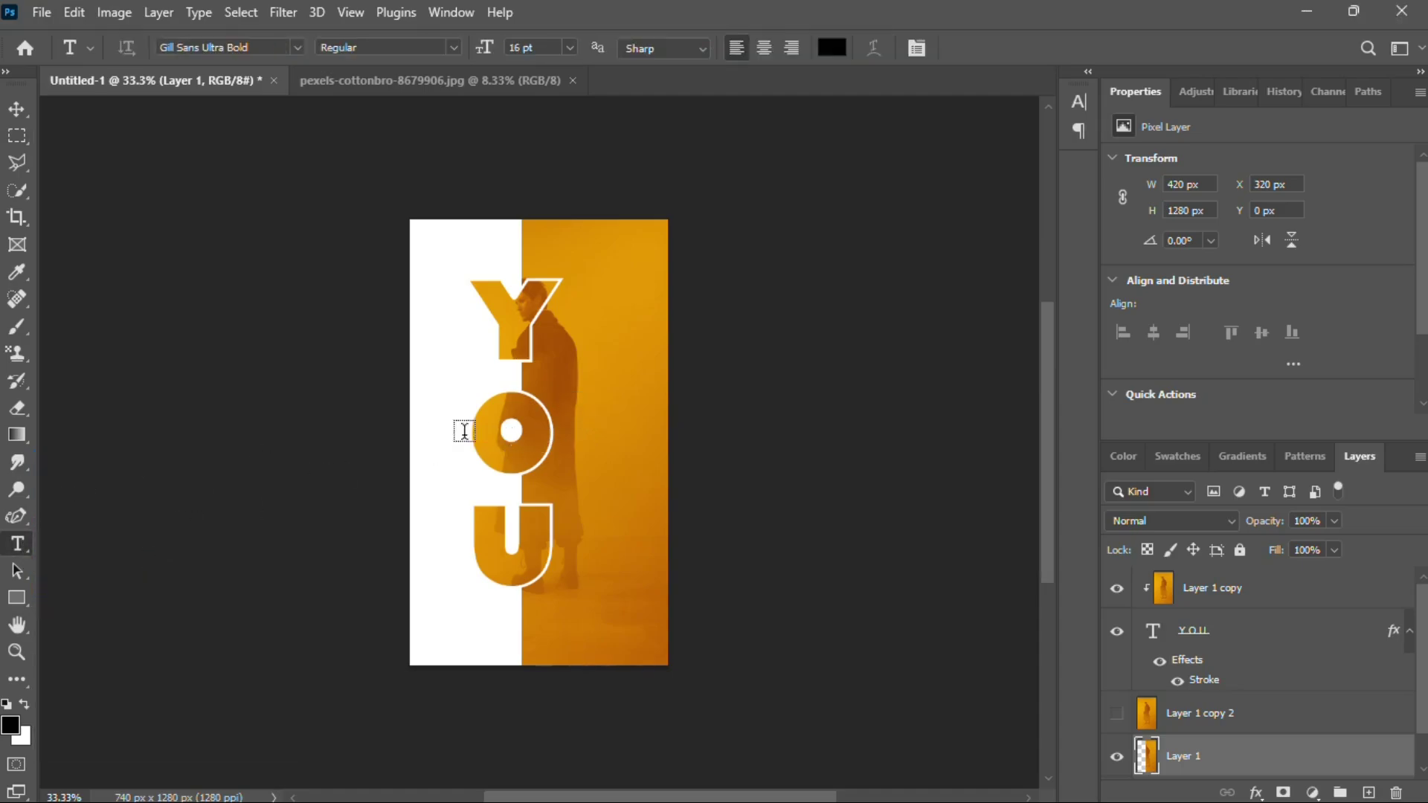
{"action": "left_click", "coordinate": [592, 420]}
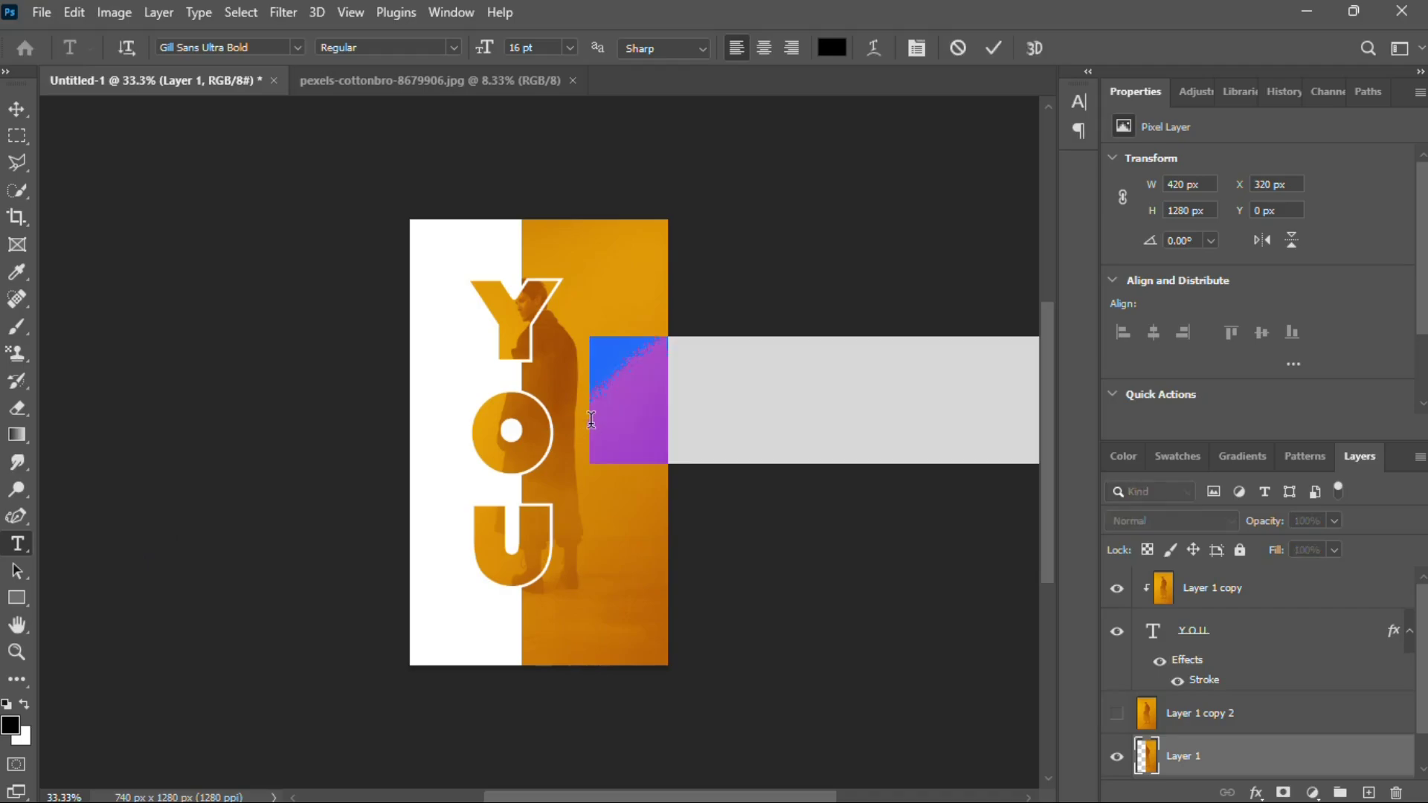
{"action": "type", "text": "FIND"}
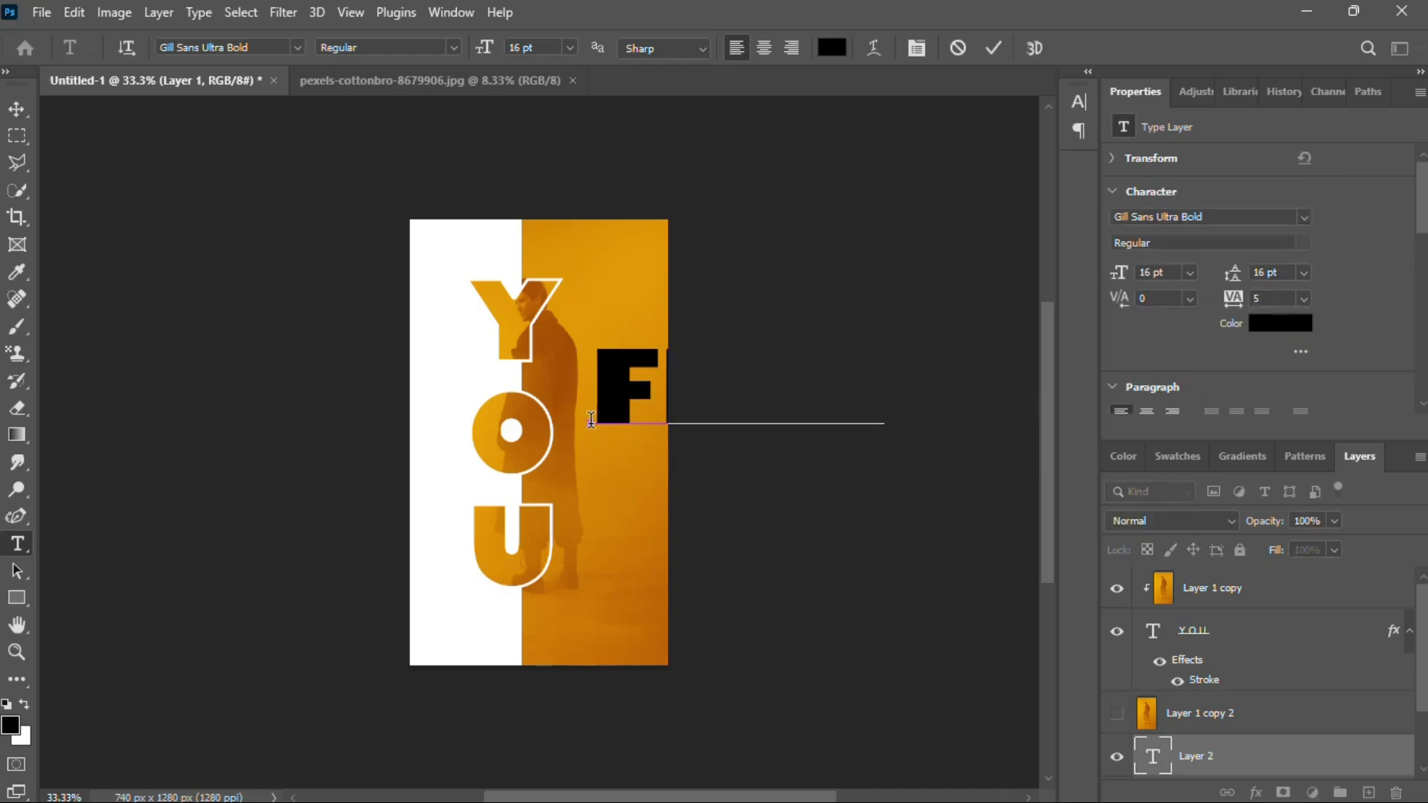
{"action": "key", "text": "ctrl+a"}
{"action": "left_click", "coordinate": [656, 400]}
{"action": "key", "text": "Return"}
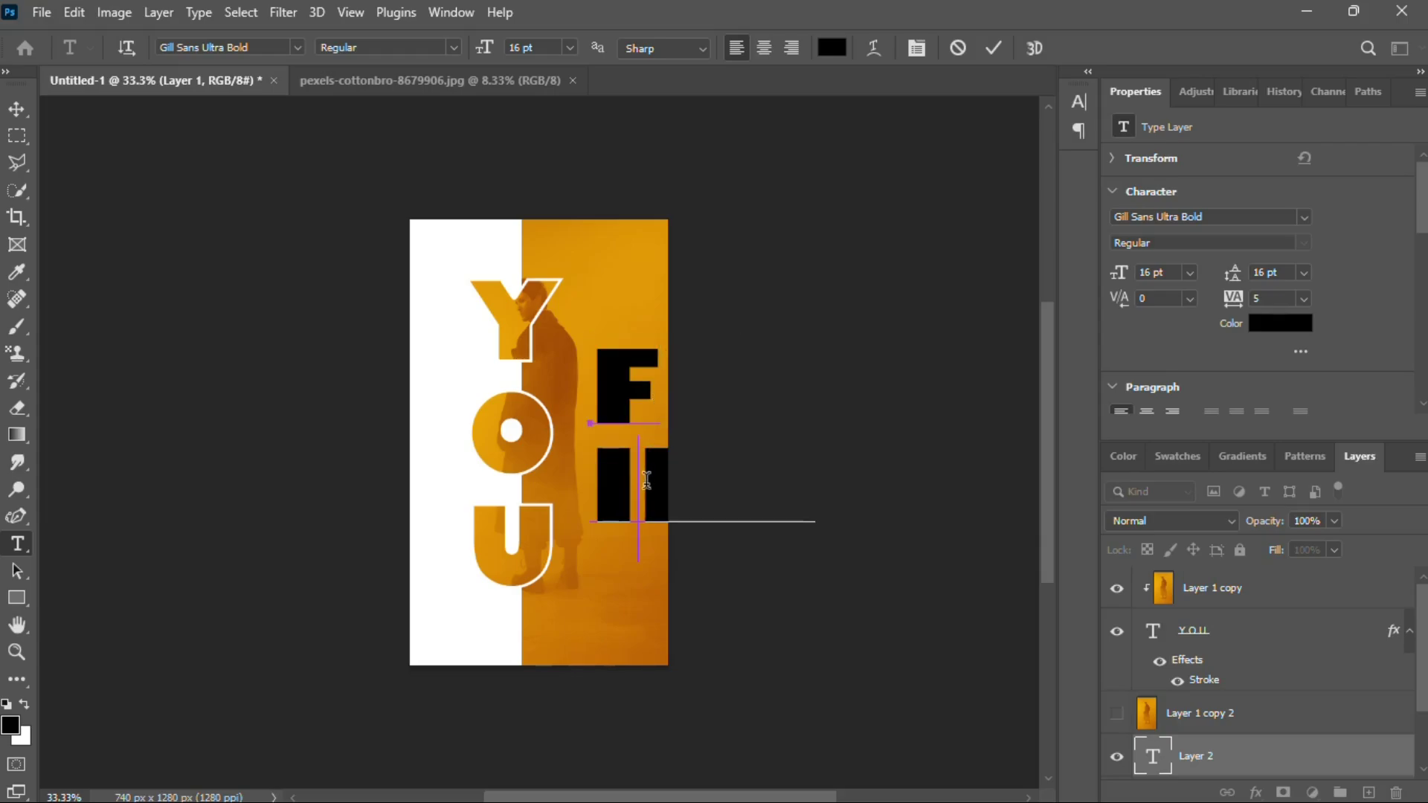
{"action": "key", "text": "Return"}
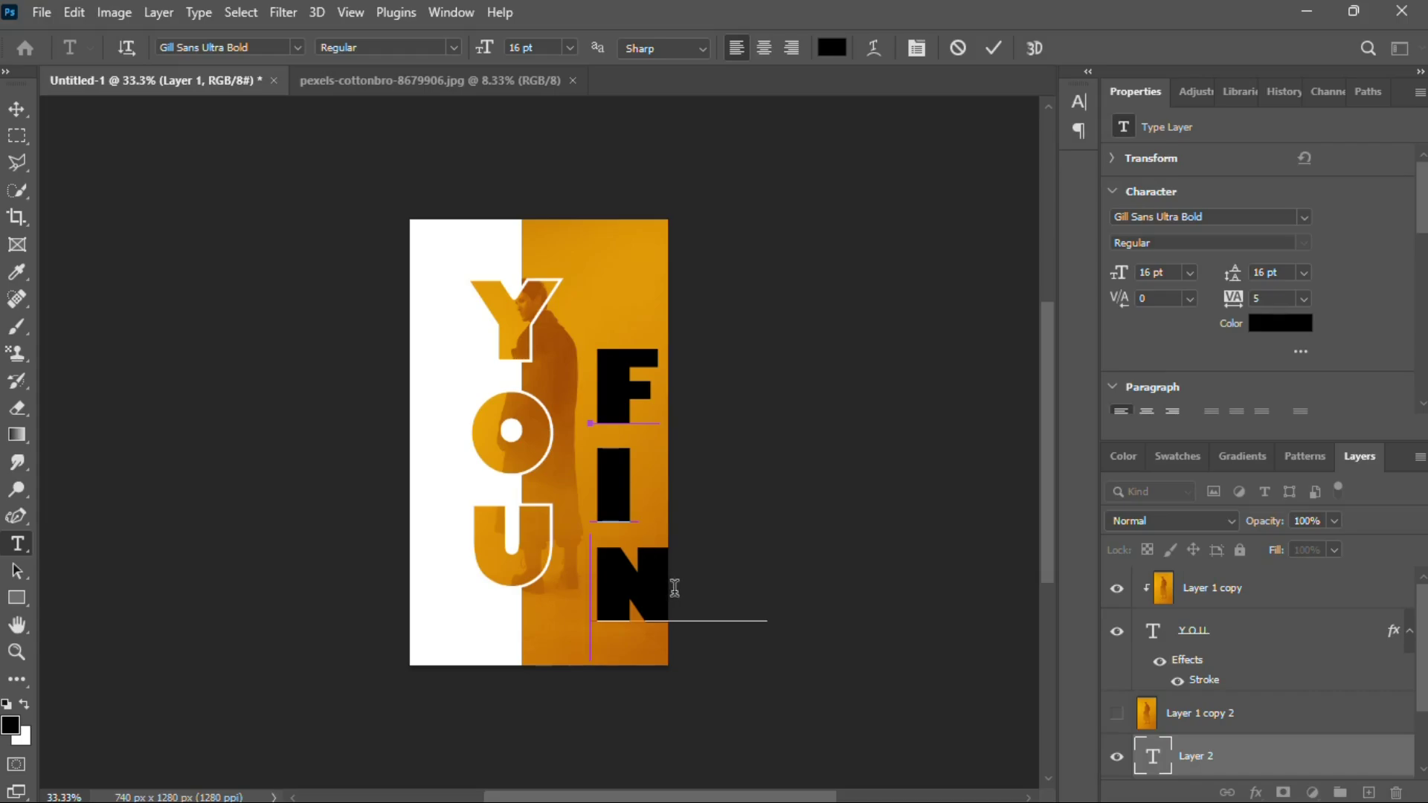
{"action": "key", "text": "Return"}
{"action": "type", "text": "D"}
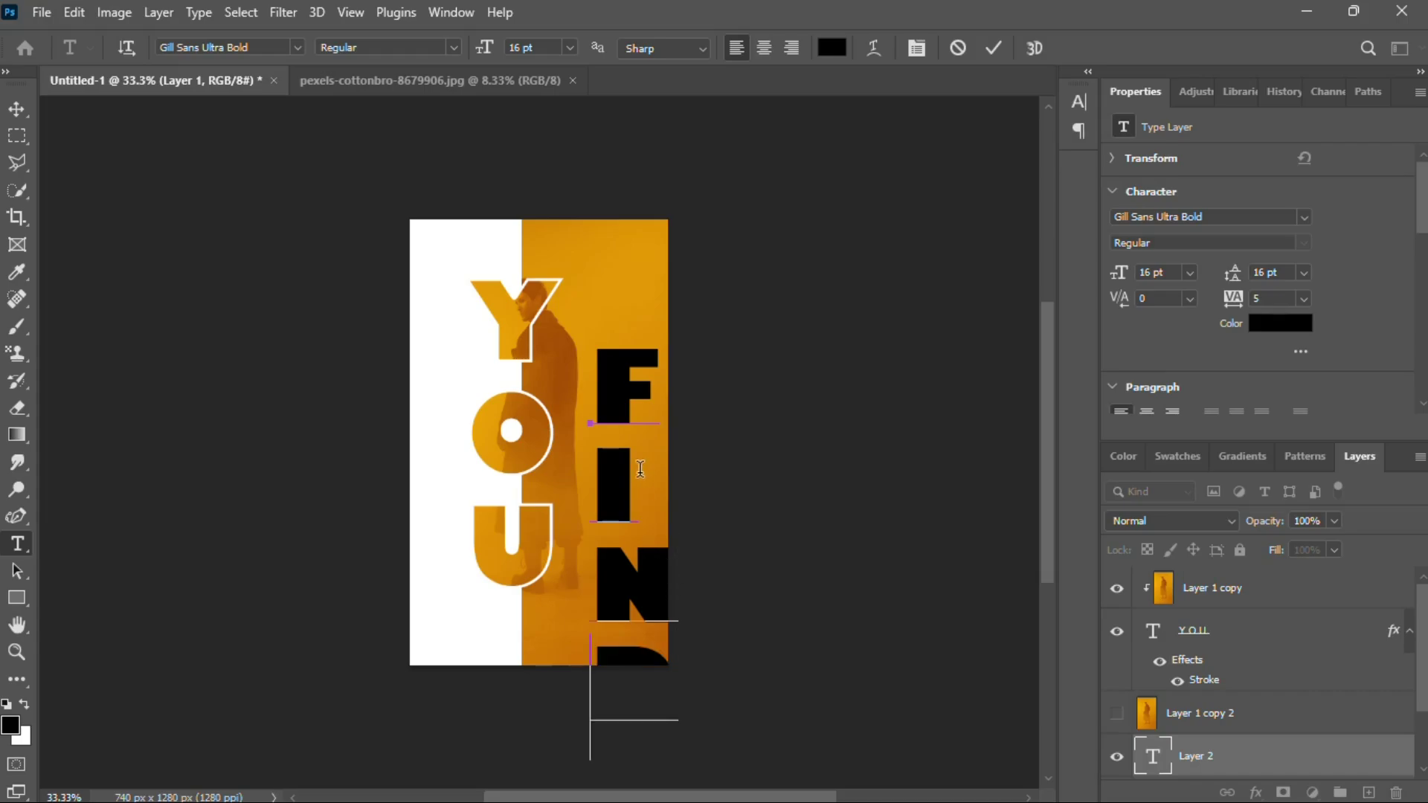
{"action": "key", "text": "ctrl+t"}
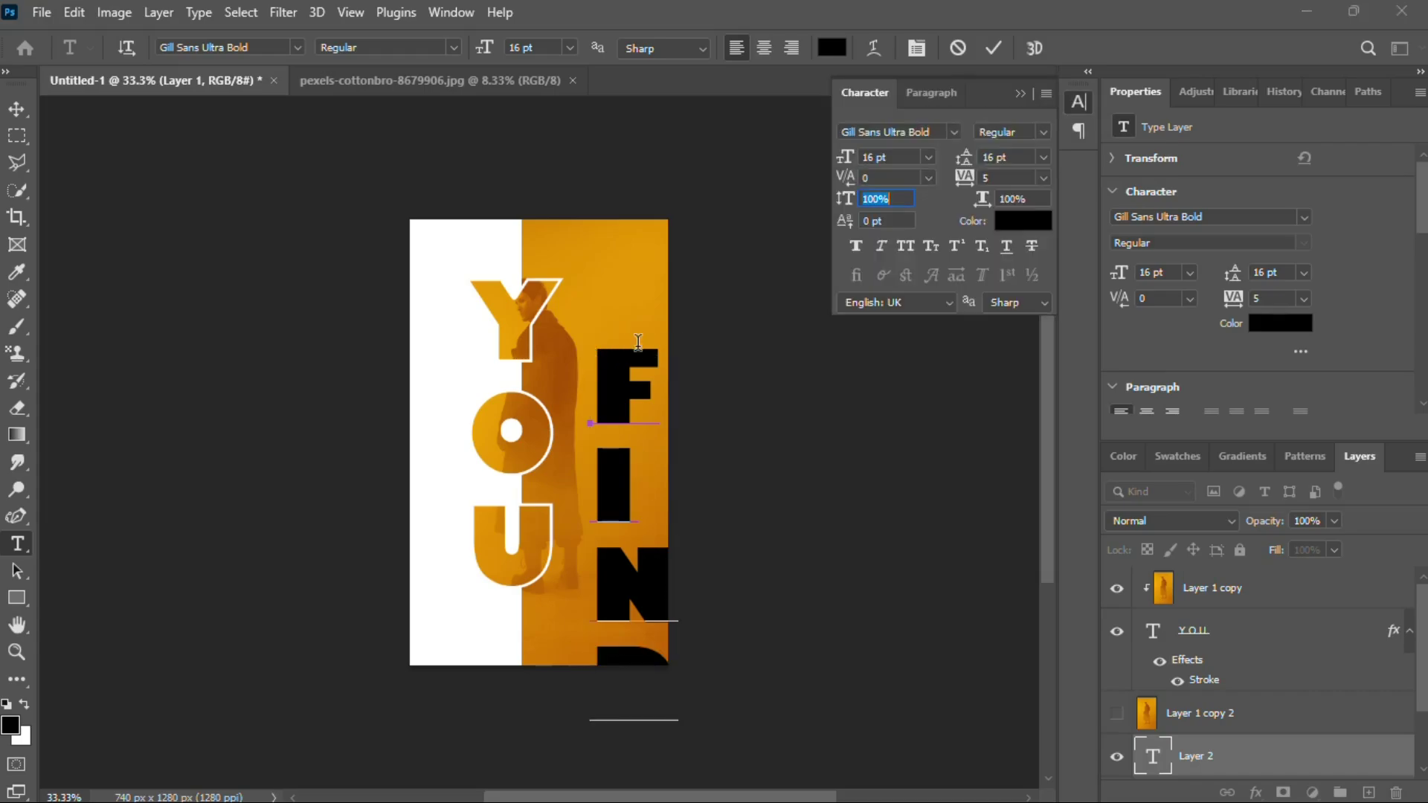
{"action": "left_click", "coordinate": [17, 109]}
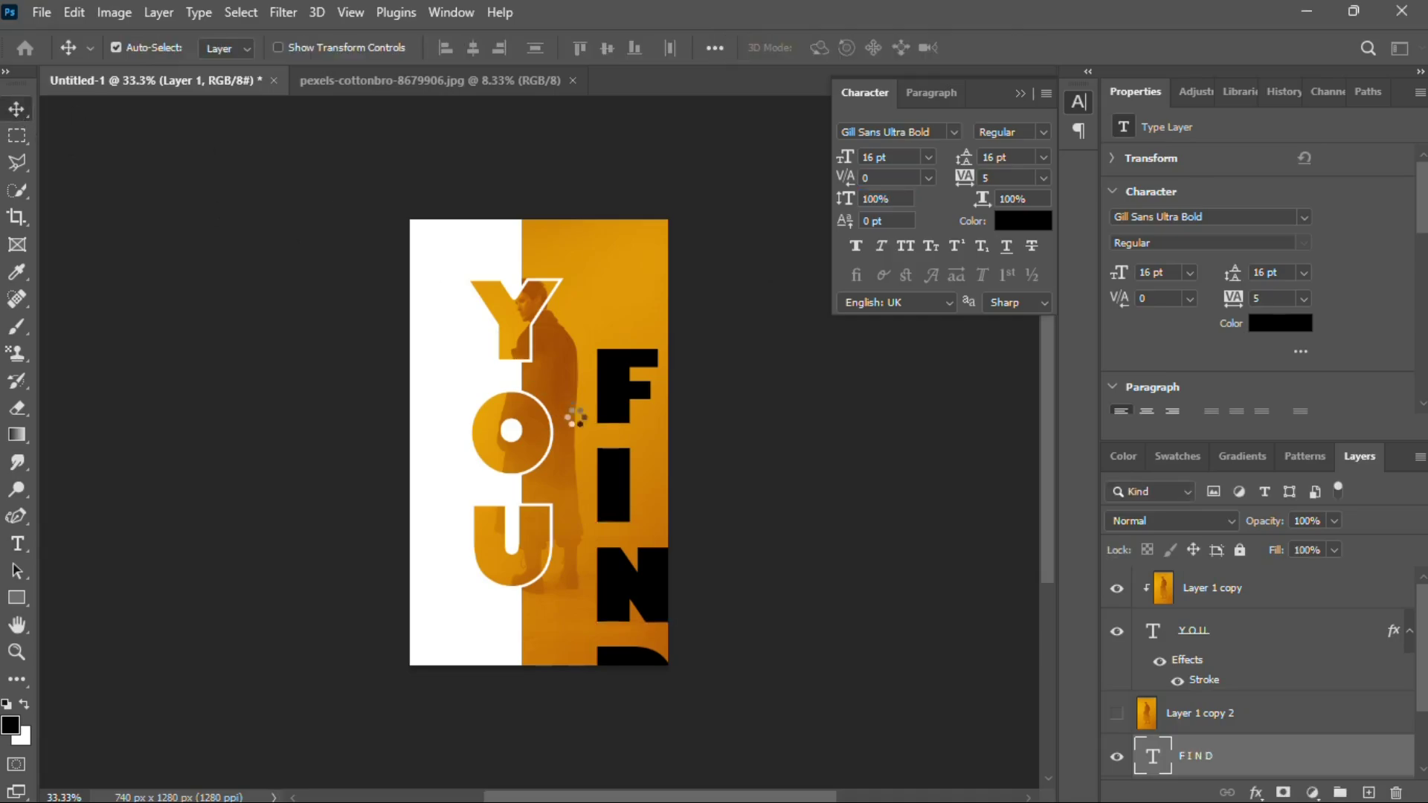
Scale the FIND text to about 28% width and 29% height and place it on the white strip beside the Y.
{"action": "left_click_drag", "start_coordinate": [618, 413], "coordinate": [608, 384]}
{"action": "key", "text": "ctrl+t"}
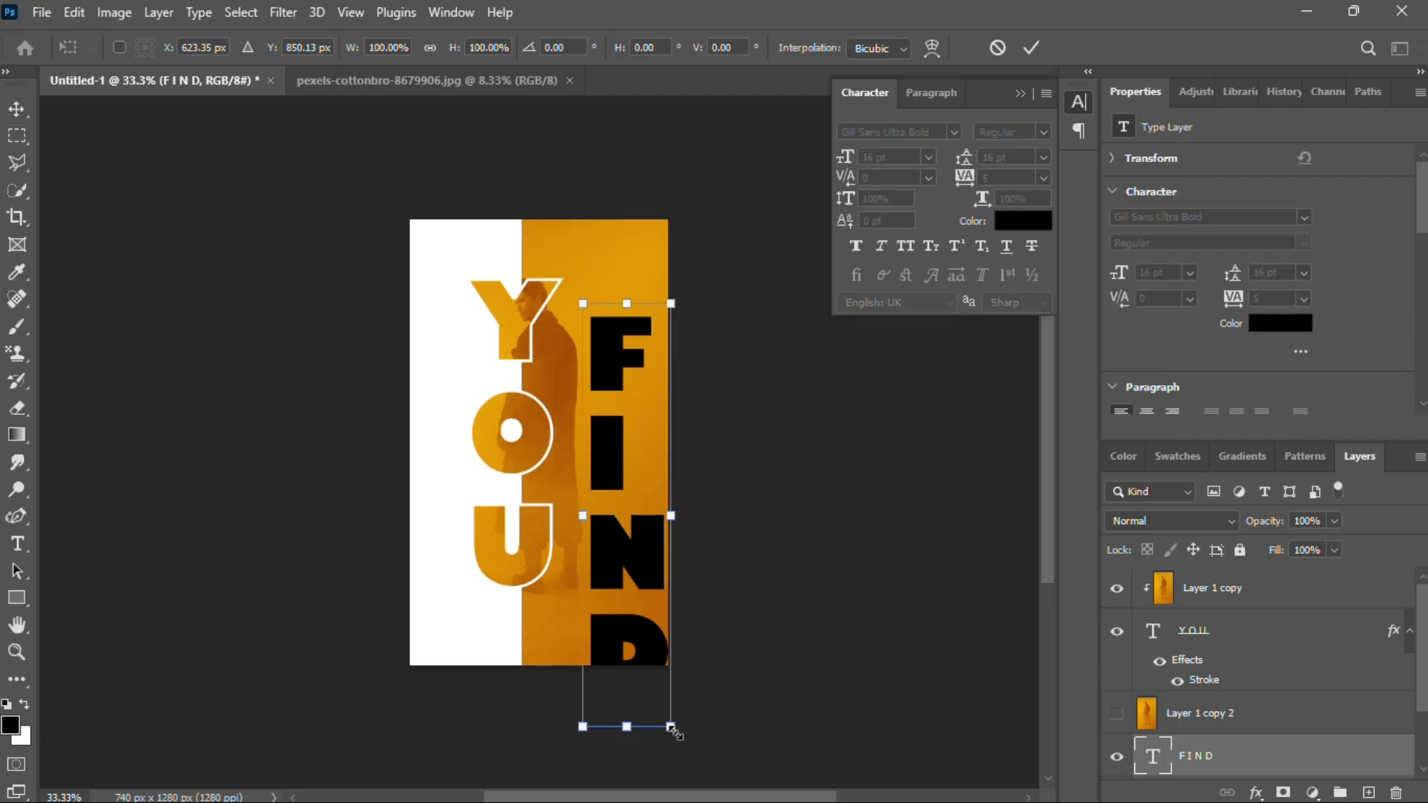
{"action": "left_click_drag", "start_coordinate": [669, 726], "coordinate": [608, 450]}
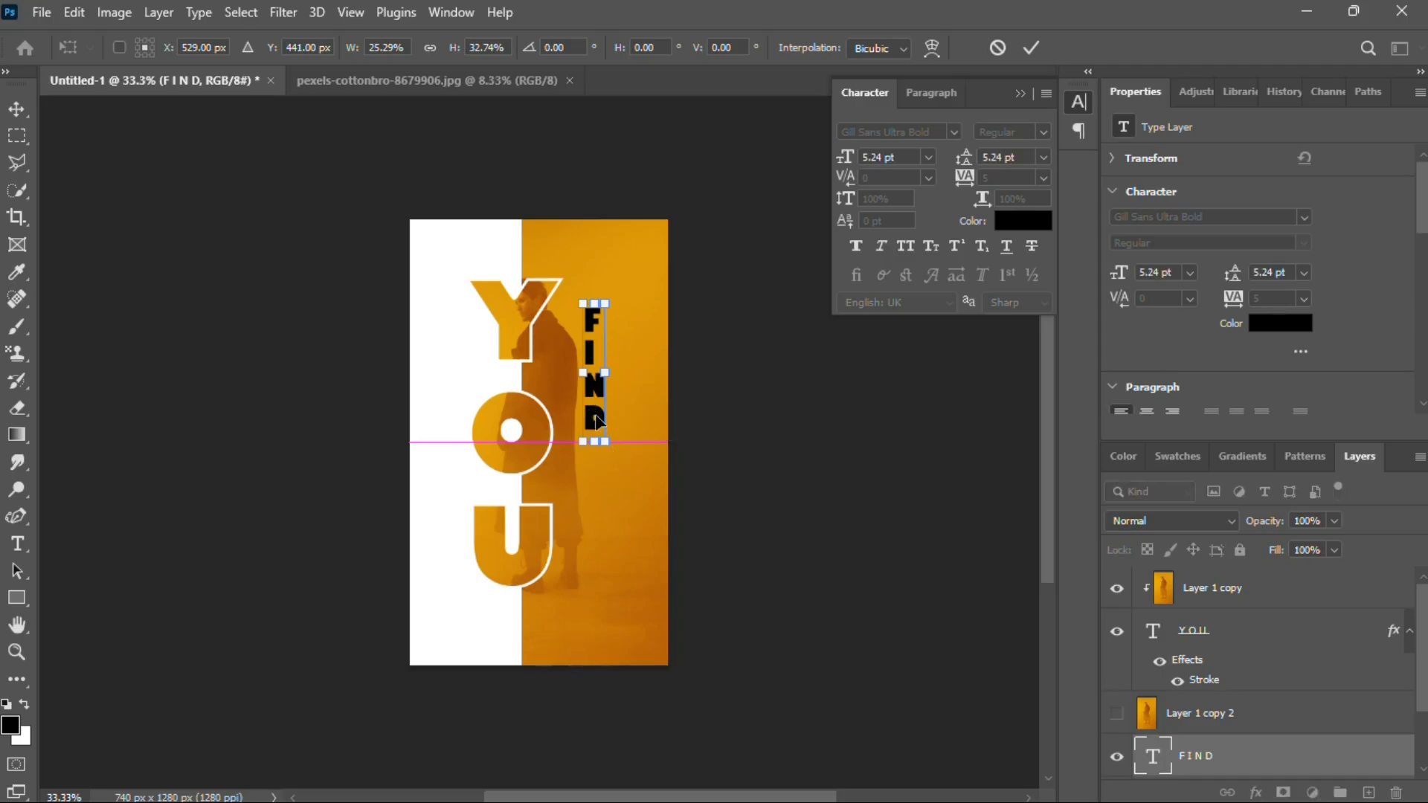
{"action": "left_click_drag", "start_coordinate": [592, 395], "coordinate": [438, 370]}
{"action": "mouse_move", "coordinate": [438, 370]}
{"action": "left_mouse_down"}
{"action": "mouse_move", "coordinate": [451, 409]}
{"action": "mouse_move", "coordinate": [439, 380]}
{"action": "left_mouse_up"}
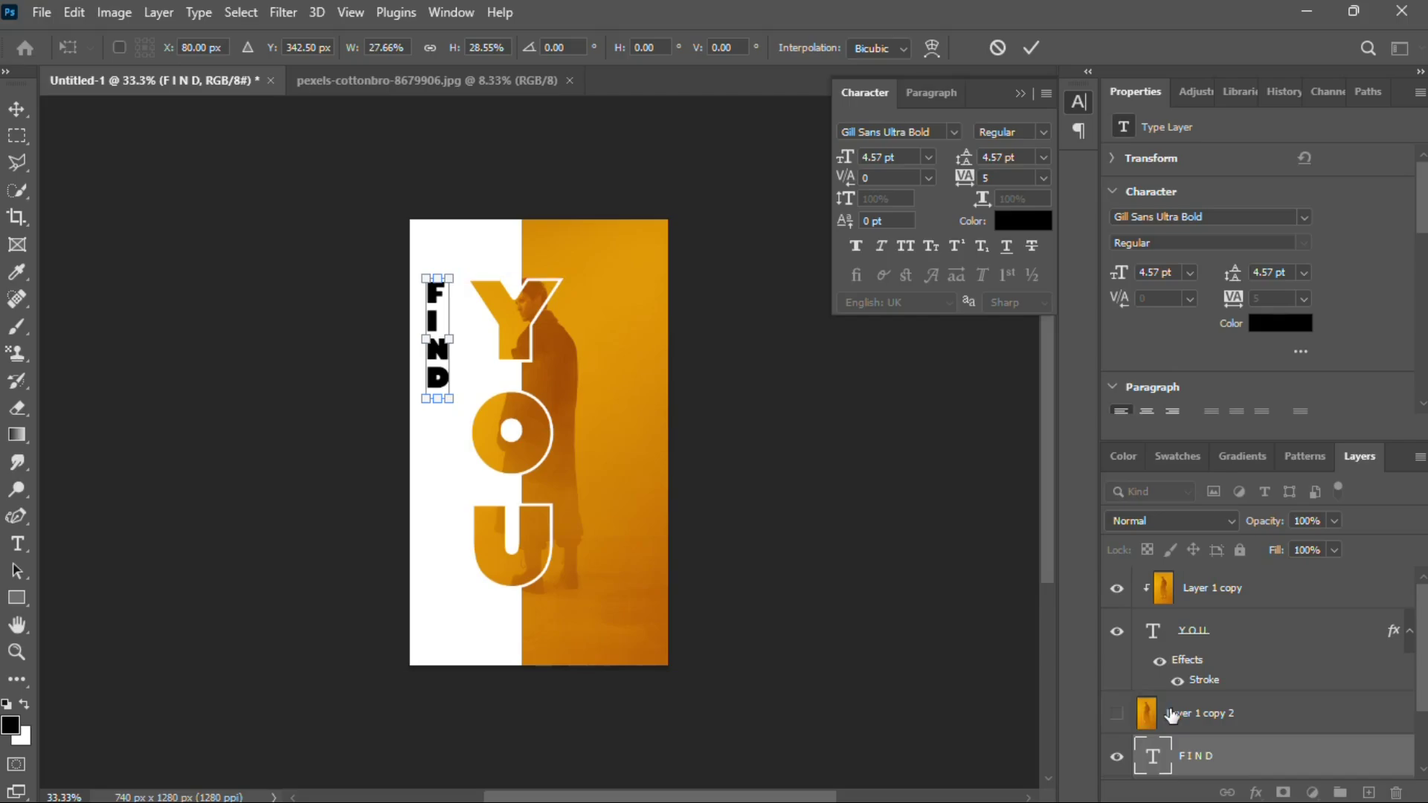
{"action": "key", "text": "Return"}
Duplicate Layer 1 copy 2 below the FIND text layer, and show Layer 1 copy 2 clipped to the FIND text.
{"action": "left_click", "coordinate": [1199, 718]}
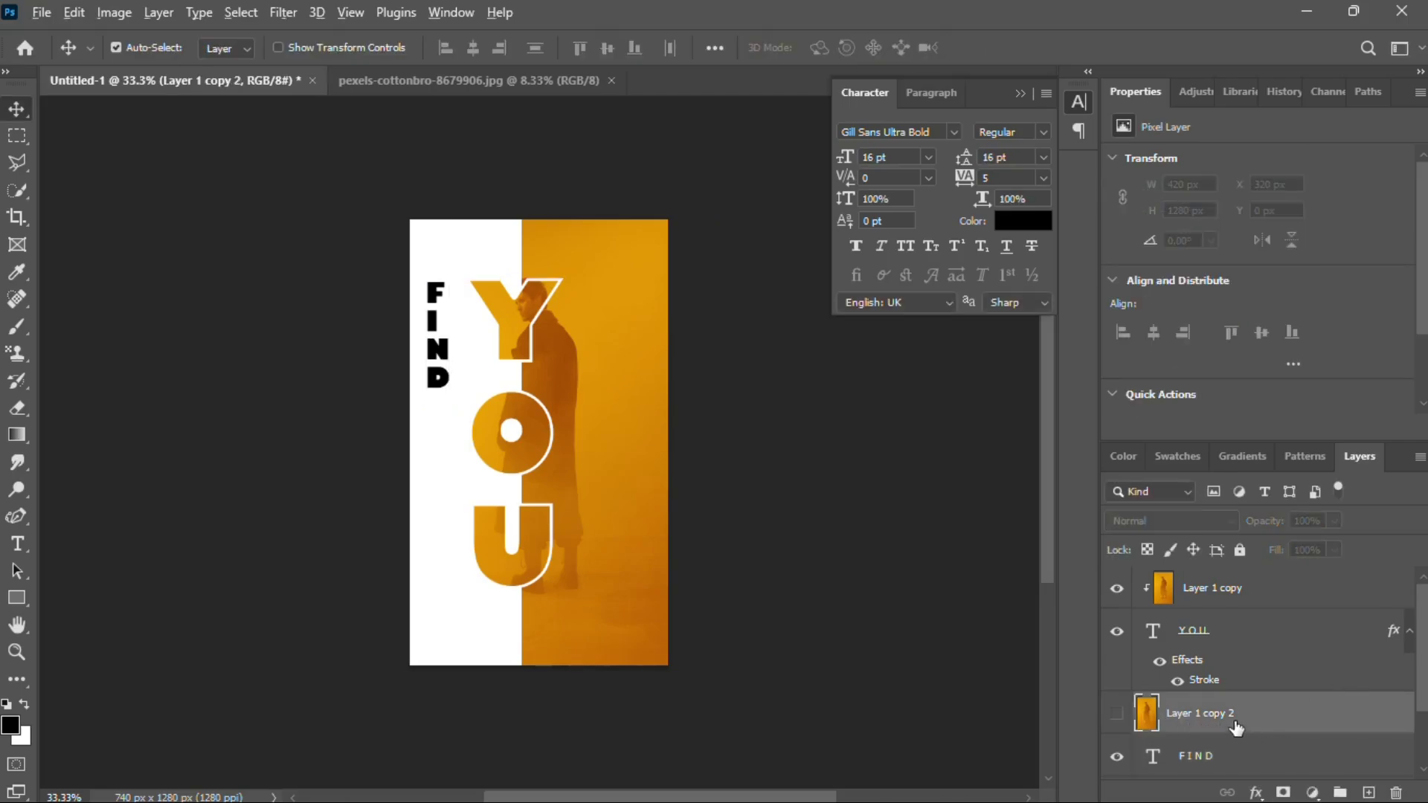
{"action": "mouse_move", "coordinate": [1236, 728]}
{"action": "left_mouse_down"}
{"action": "mouse_move", "coordinate": [1246, 777]}
{"action": "mouse_move", "coordinate": [1247, 708]}
{"action": "left_mouse_up"}
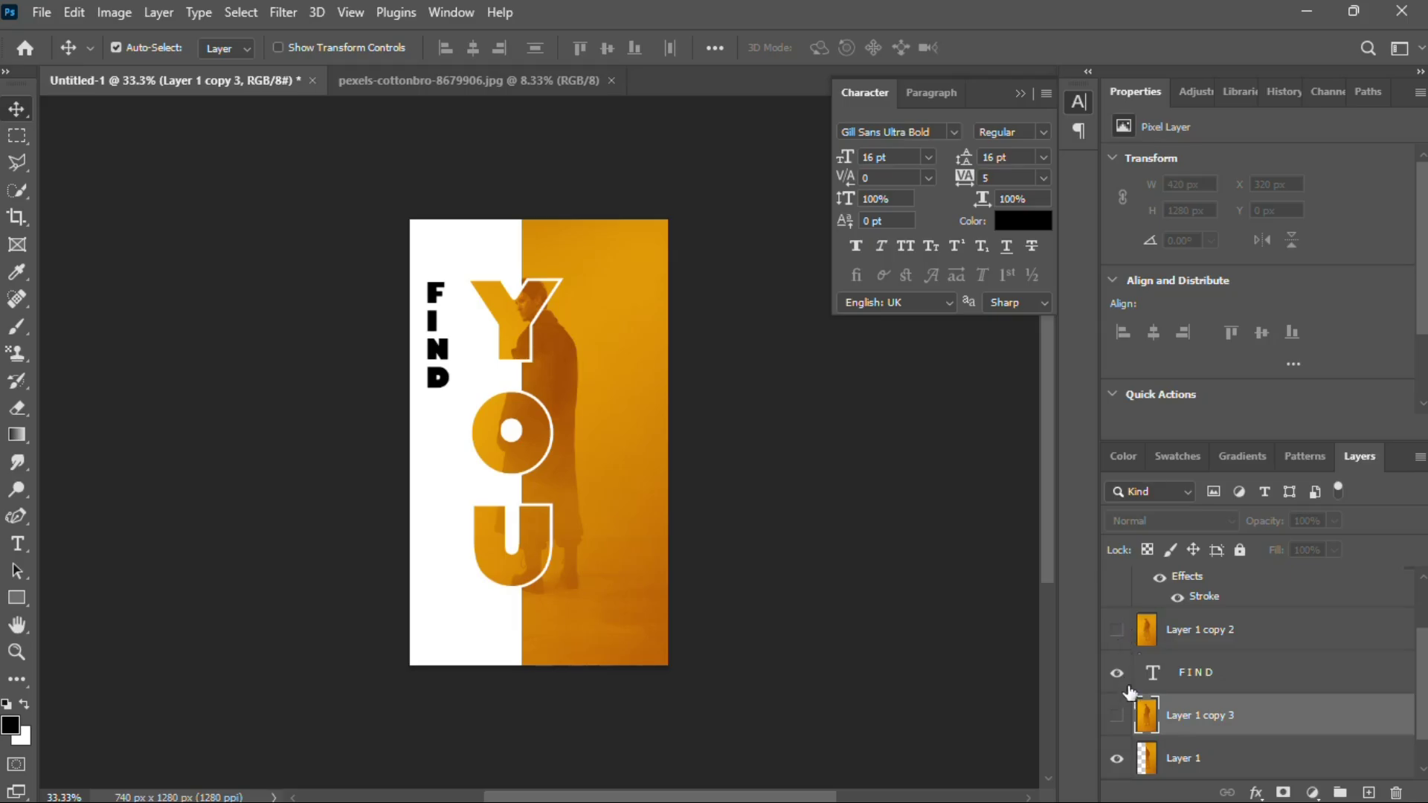
{"action": "left_click", "coordinate": [1117, 631]}
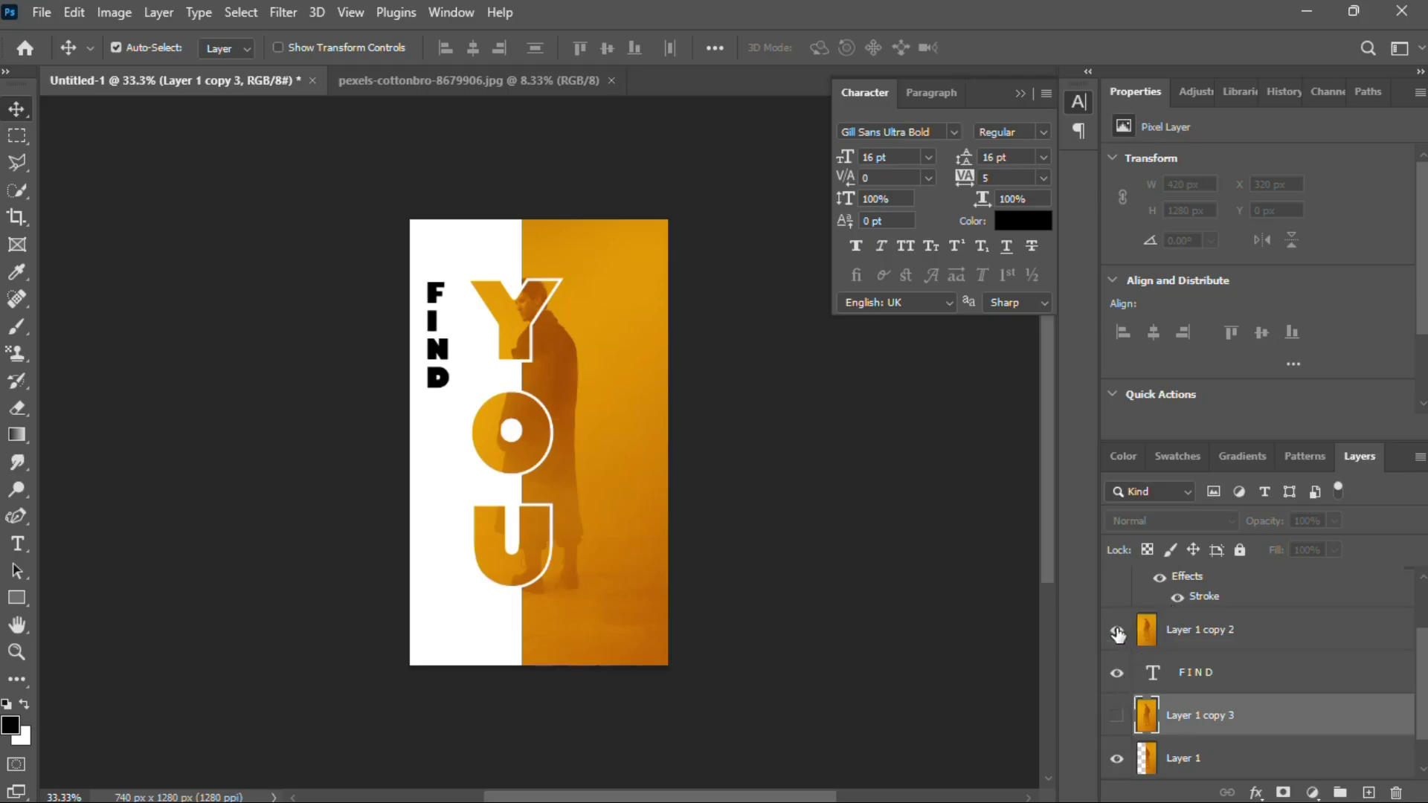
{"action": "right_click", "coordinate": [1199, 633]}
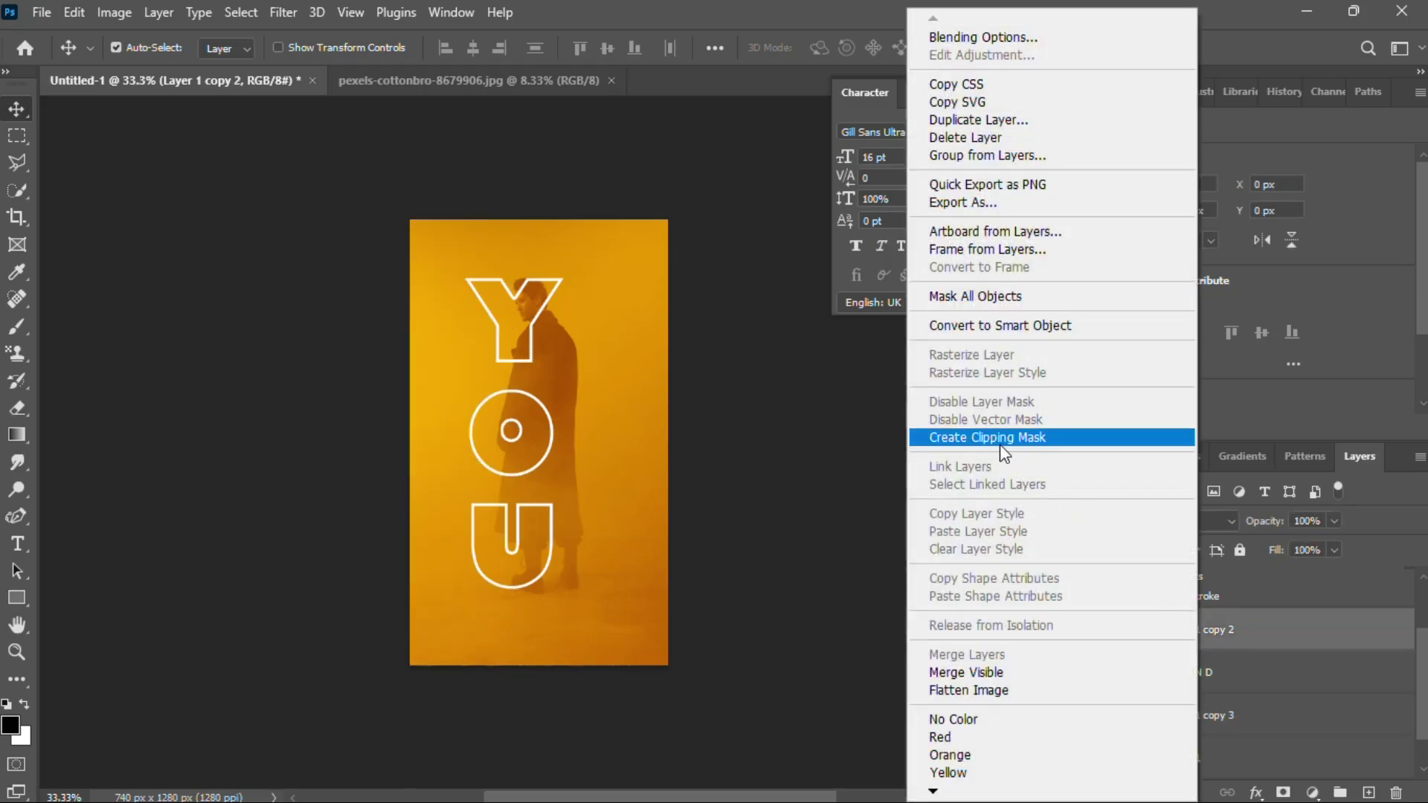
{"action": "left_click", "coordinate": [999, 440]}
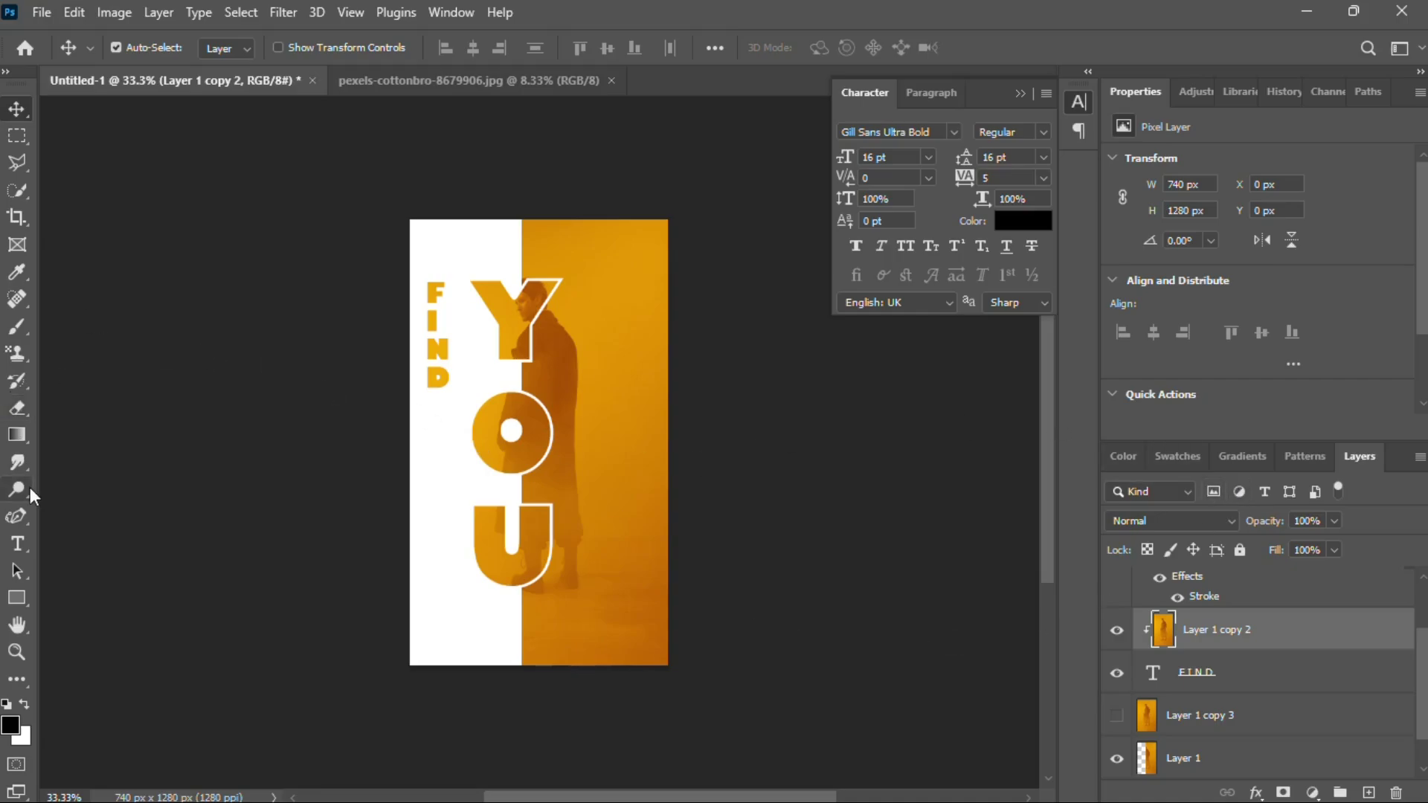
{"action": "left_click", "coordinate": [18, 543]}
{"action": "left_click", "coordinate": [465, 543]}
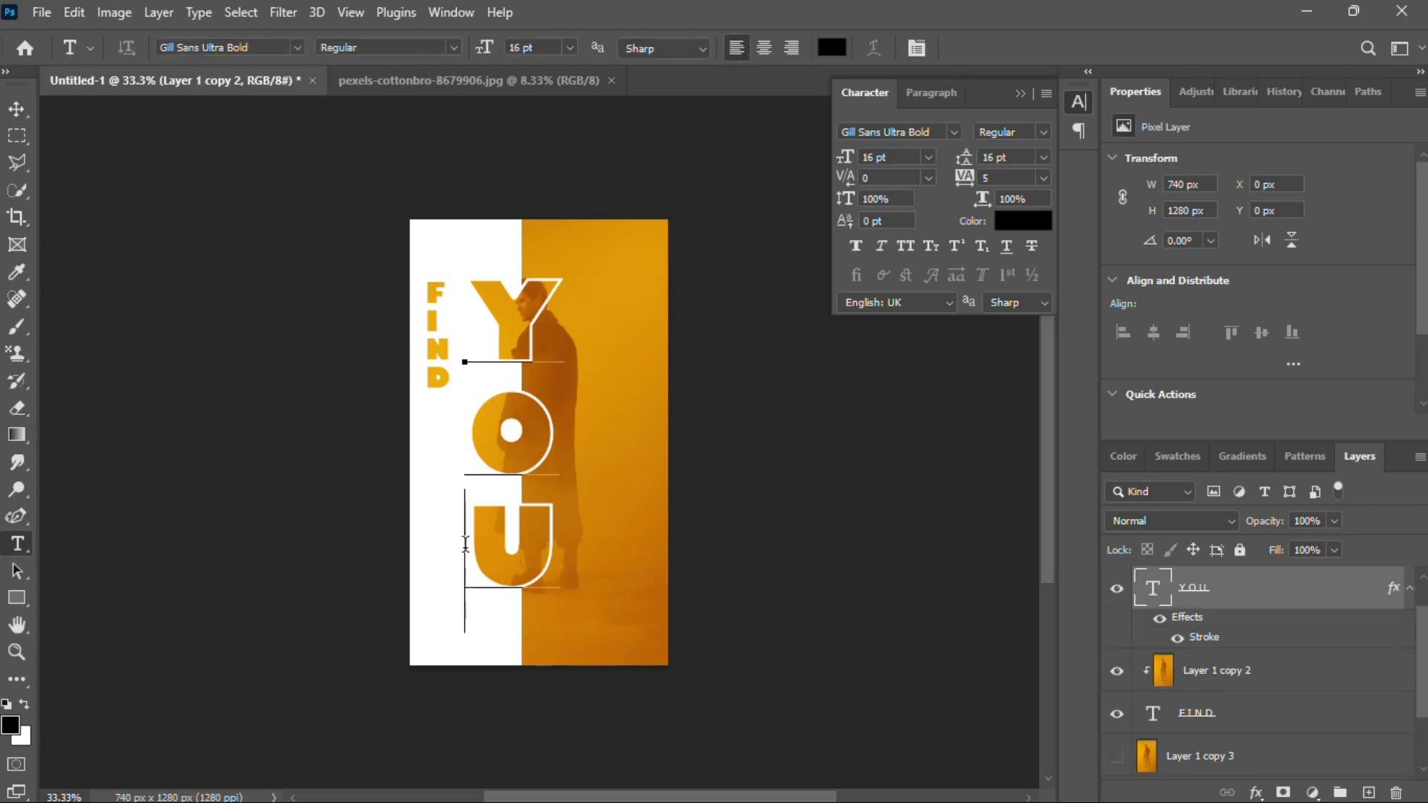
{"action": "key", "text": "ctrl+a"}
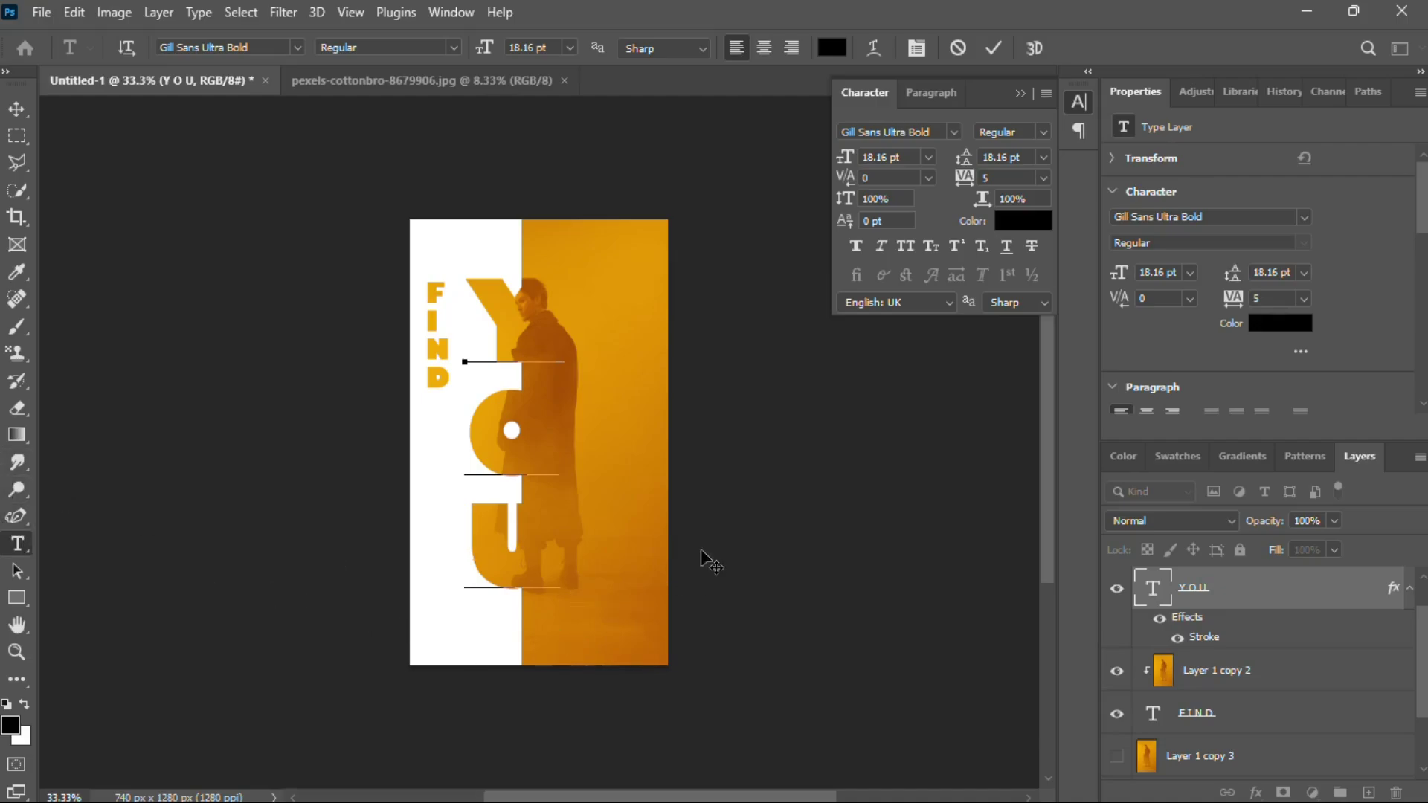
{"action": "left_click", "coordinate": [16, 109]}
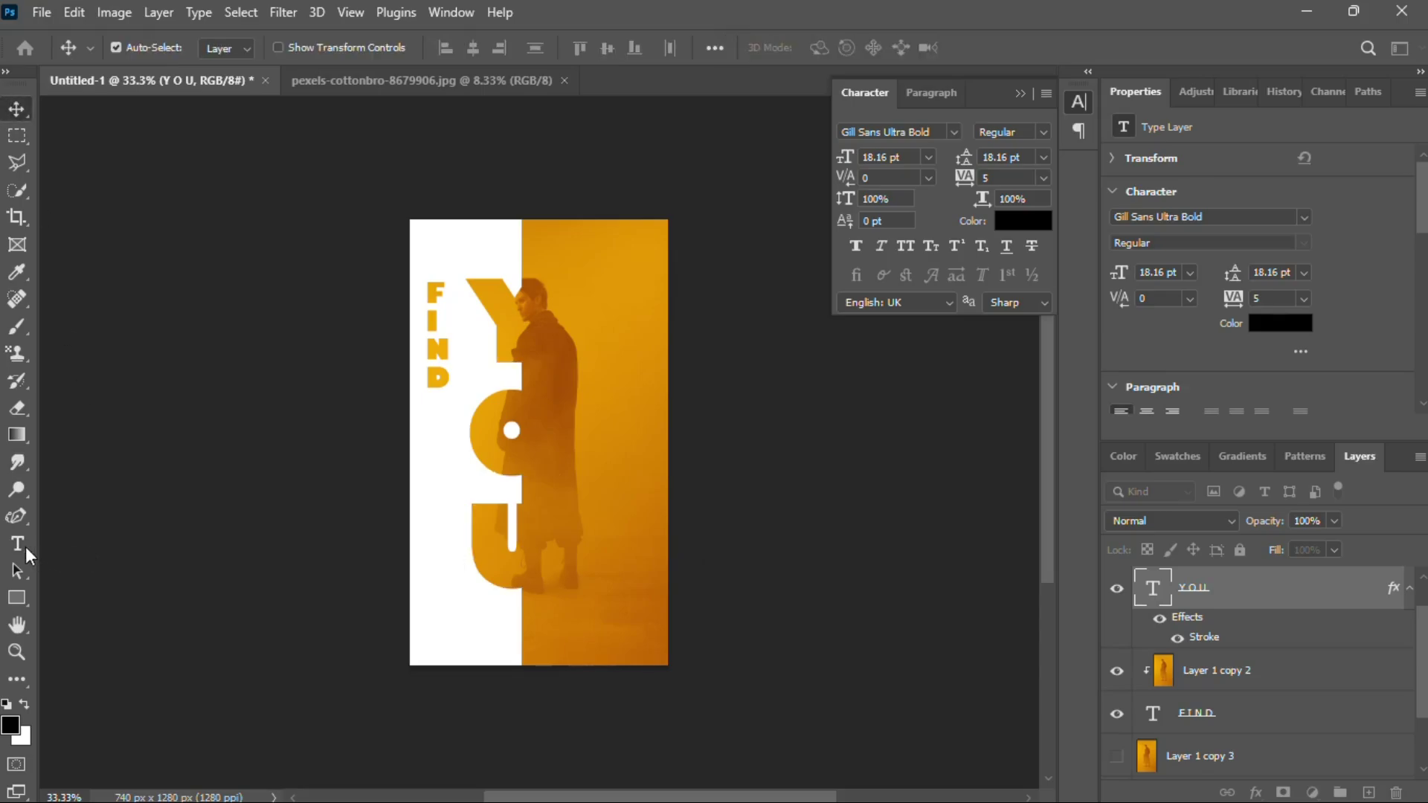
{"action": "left_click_drag", "start_coordinate": [25, 554], "coordinate": [70, 551]}
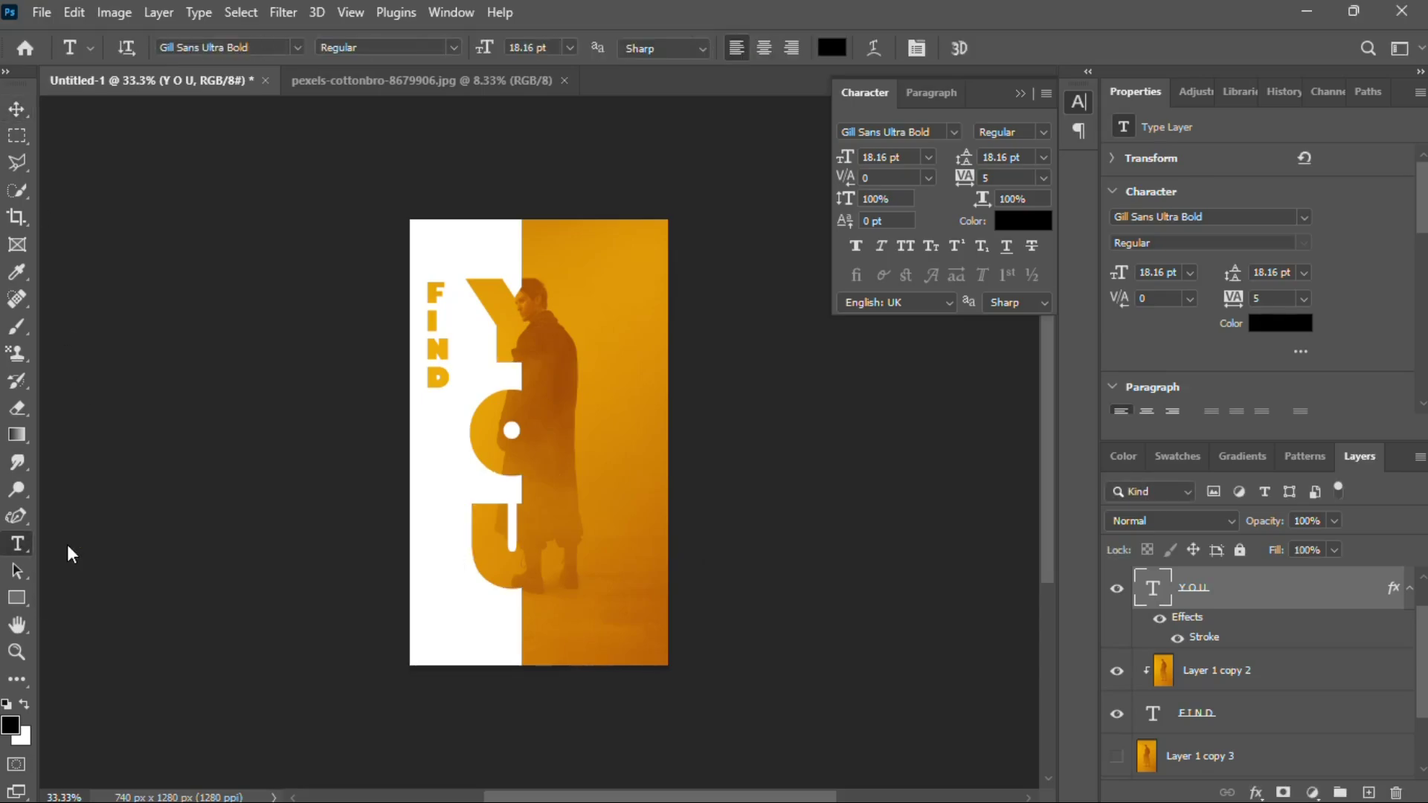
Try adding the text IN MY WAY below the YOU letters, and delete that text layer.
{"action": "left_click", "coordinate": [505, 641]}
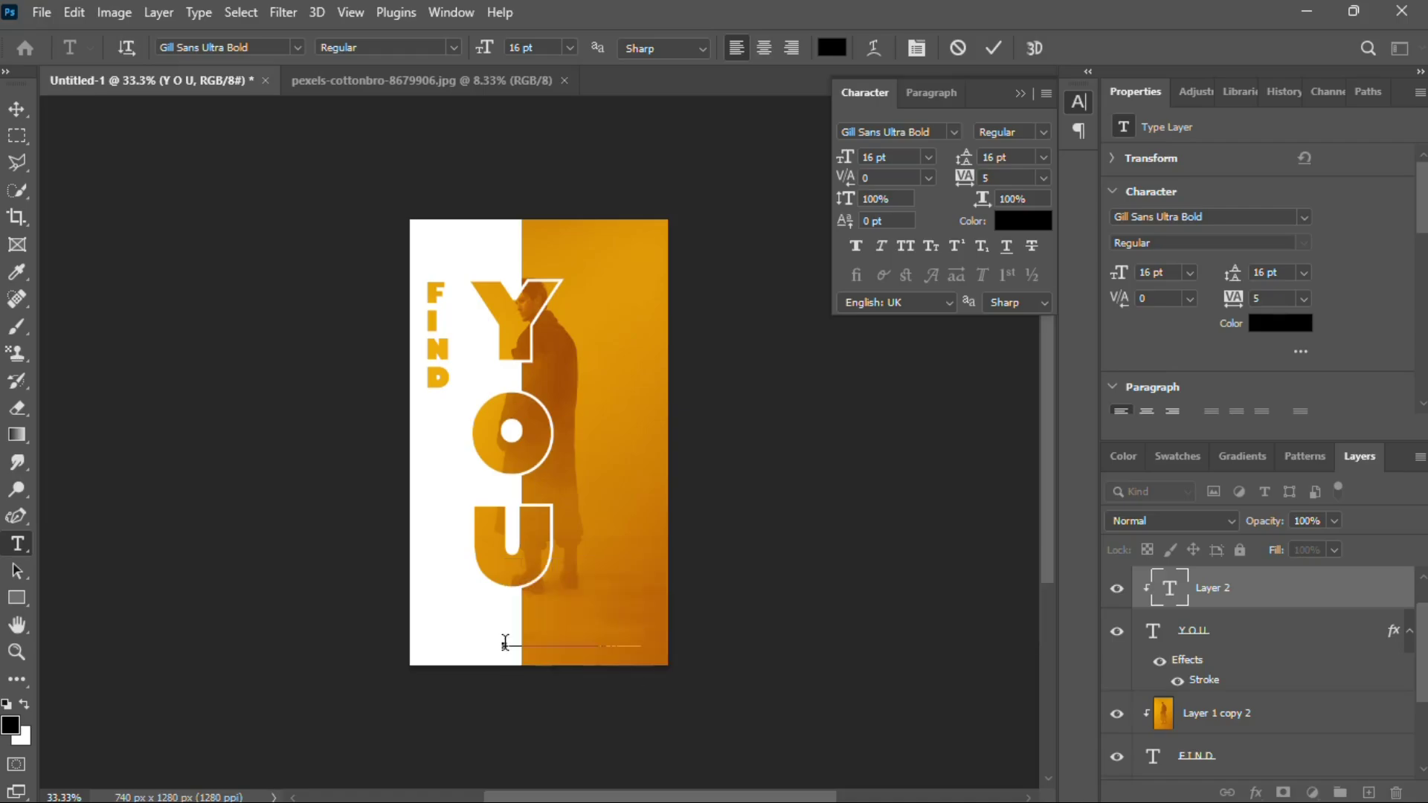
{"action": "type", "text": "you are"}
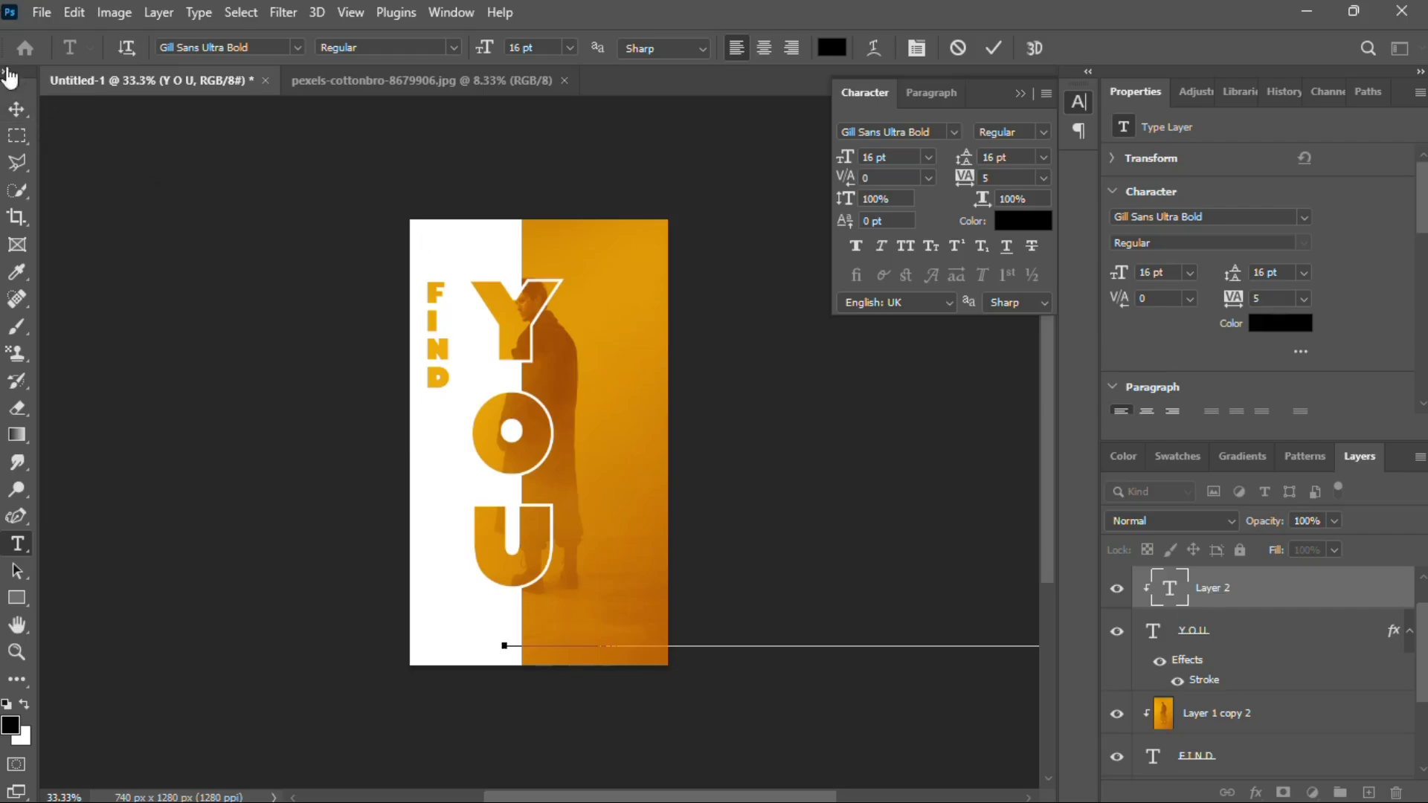
{"action": "left_click", "coordinate": [17, 134]}
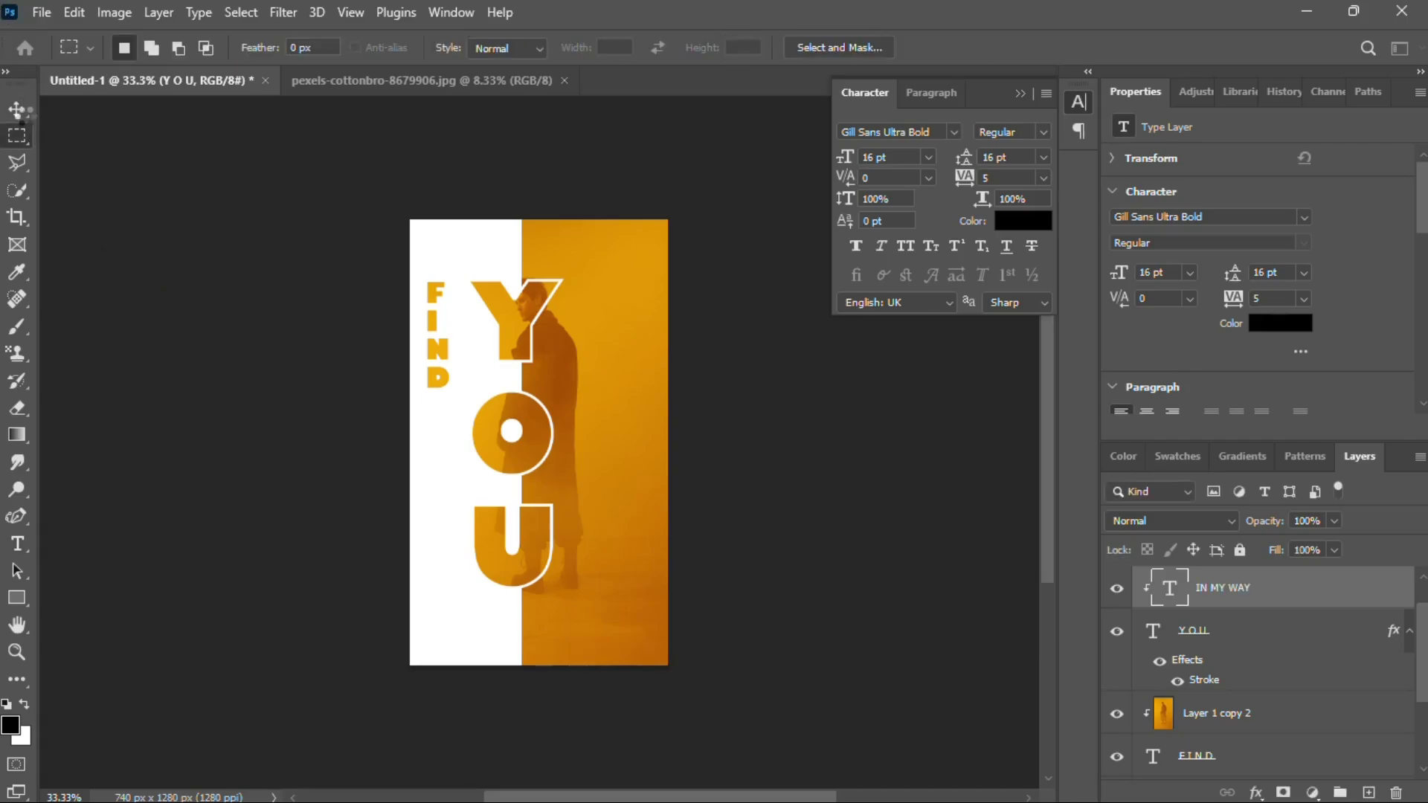
{"action": "left_click", "coordinate": [16, 110]}
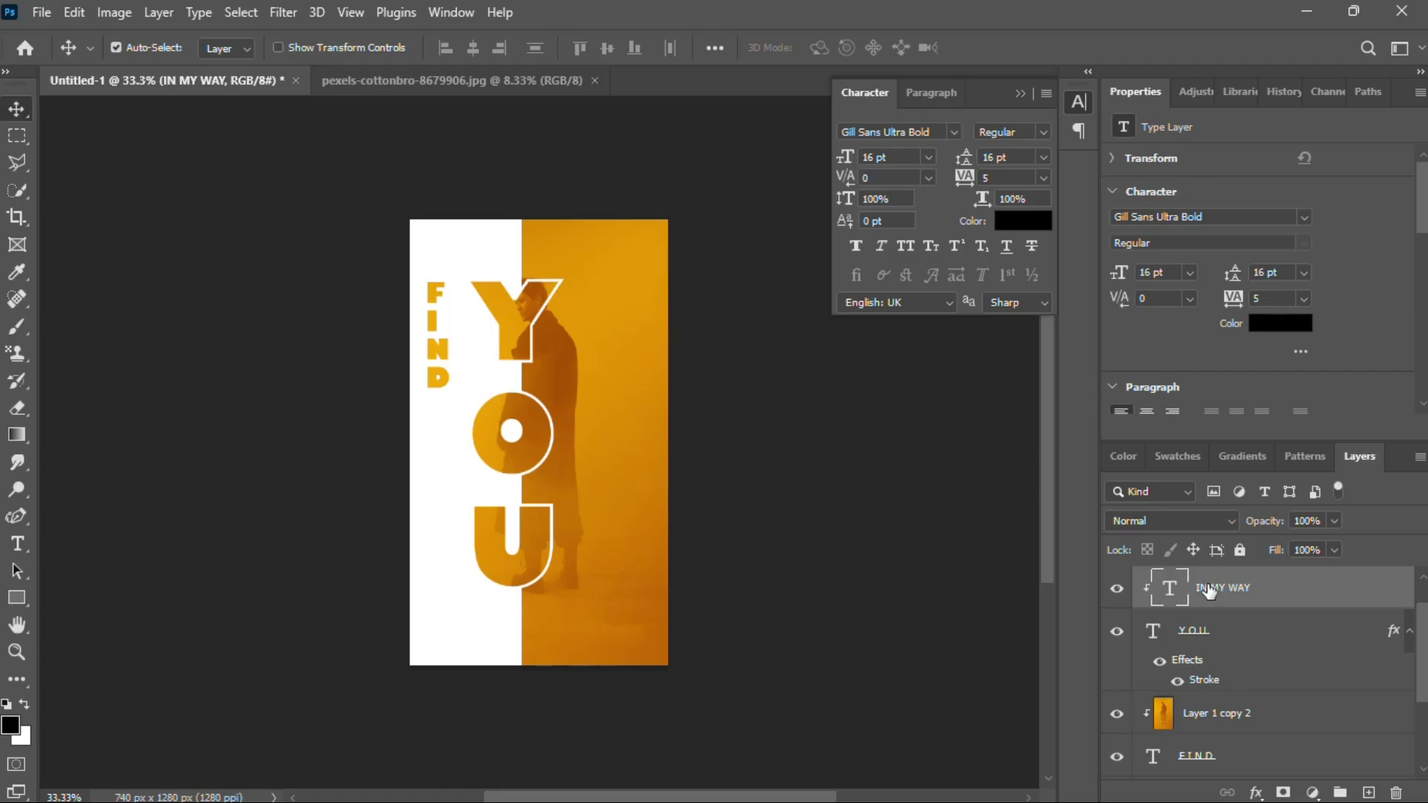
{"action": "key", "text": "Delete"}
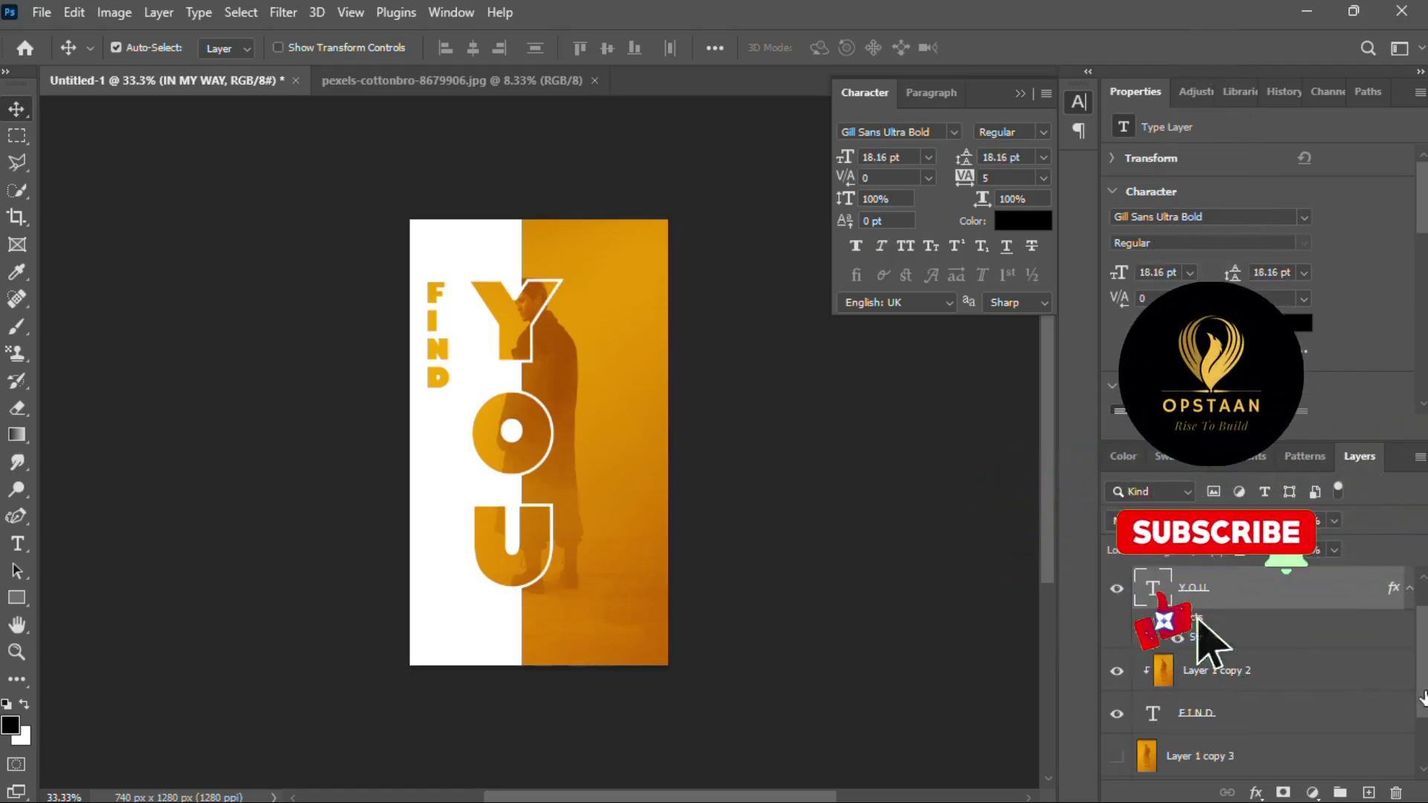
{"action": "scroll", "coordinate": [1263, 669], "scroll_direction": "down", "scroll_amount": 2}
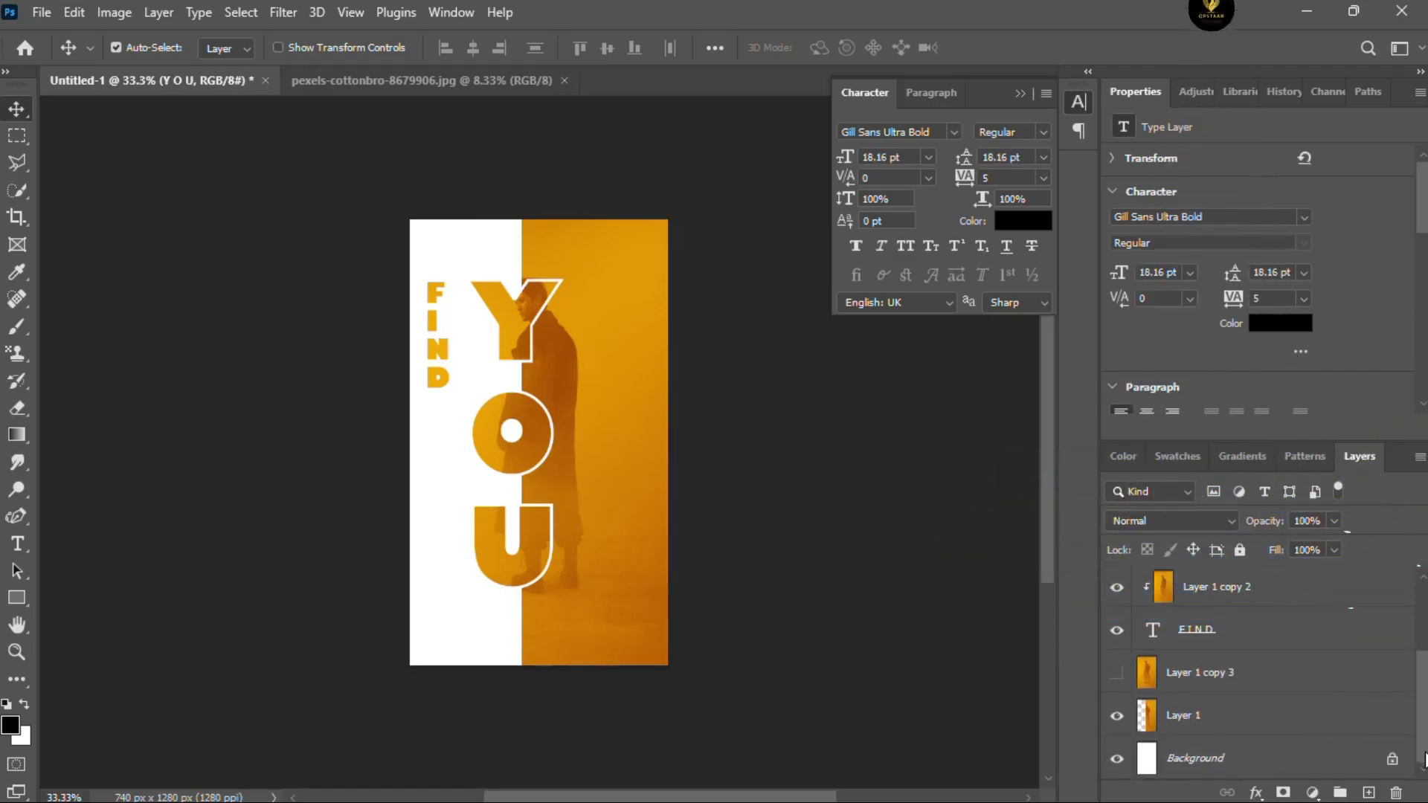
Add the black text IN MY WAY above Layer 1 in Gill Sans Ultra Bold 16 pt, starting on the white strip beside the U.
{"action": "left_click", "coordinate": [1263, 714]}
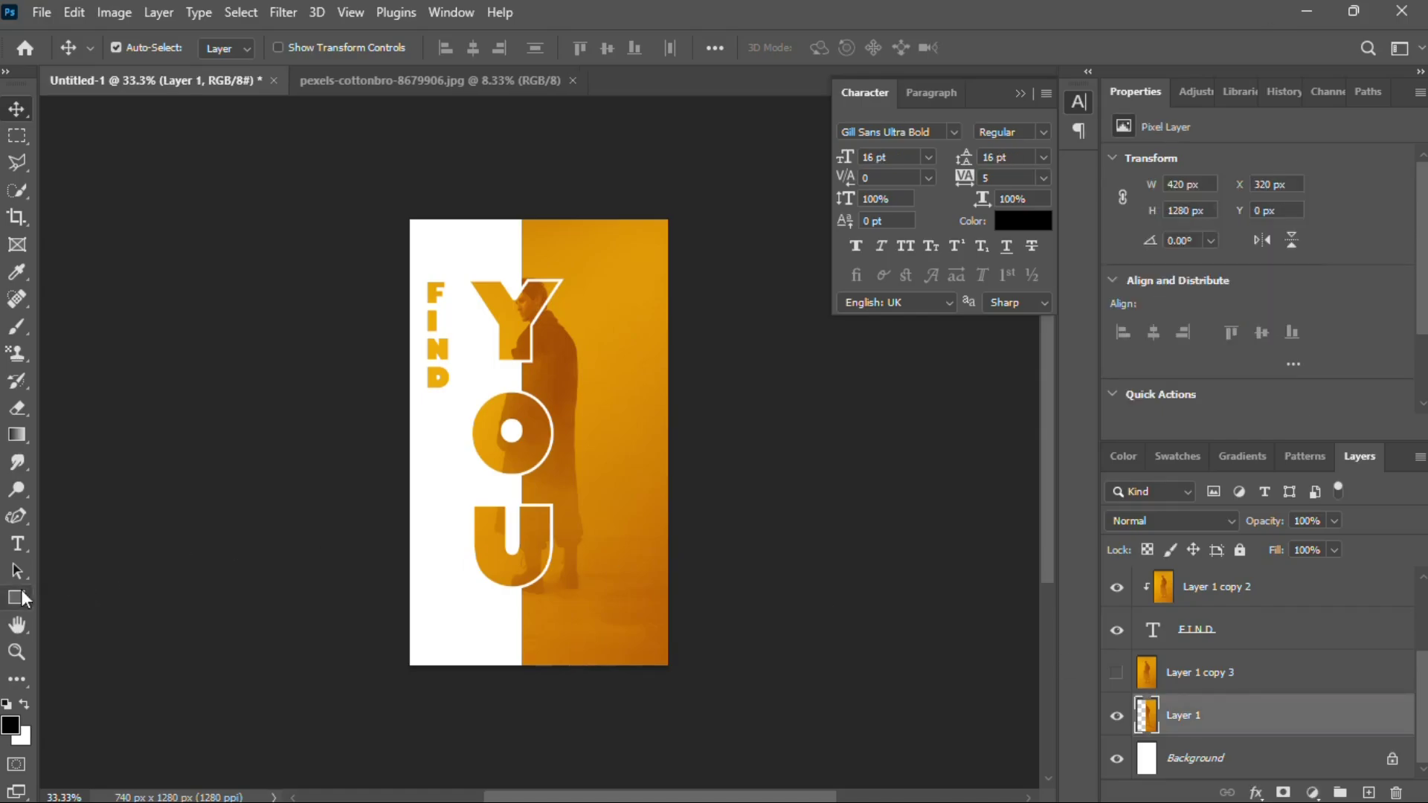
{"action": "left_click", "coordinate": [17, 544]}
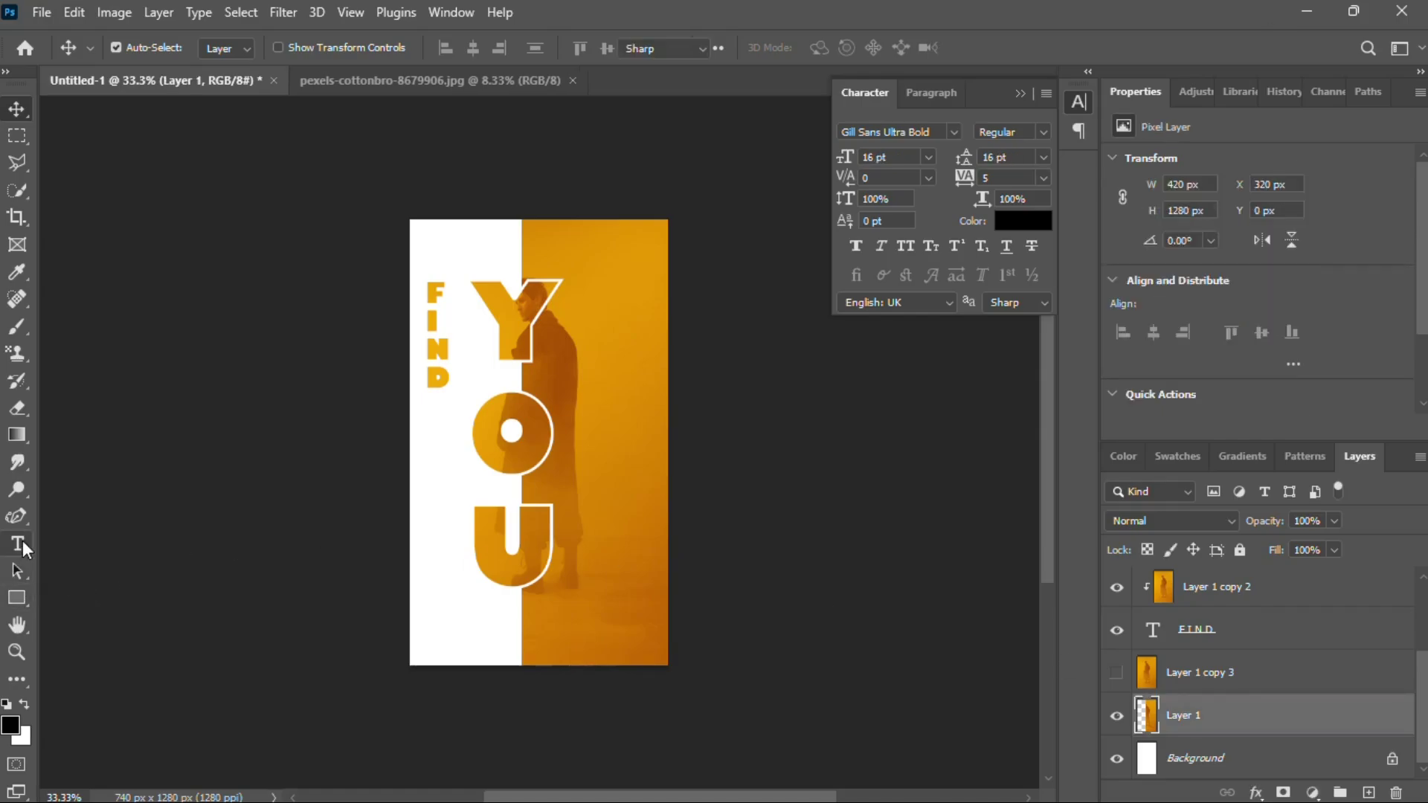
{"action": "left_click", "coordinate": [420, 627]}
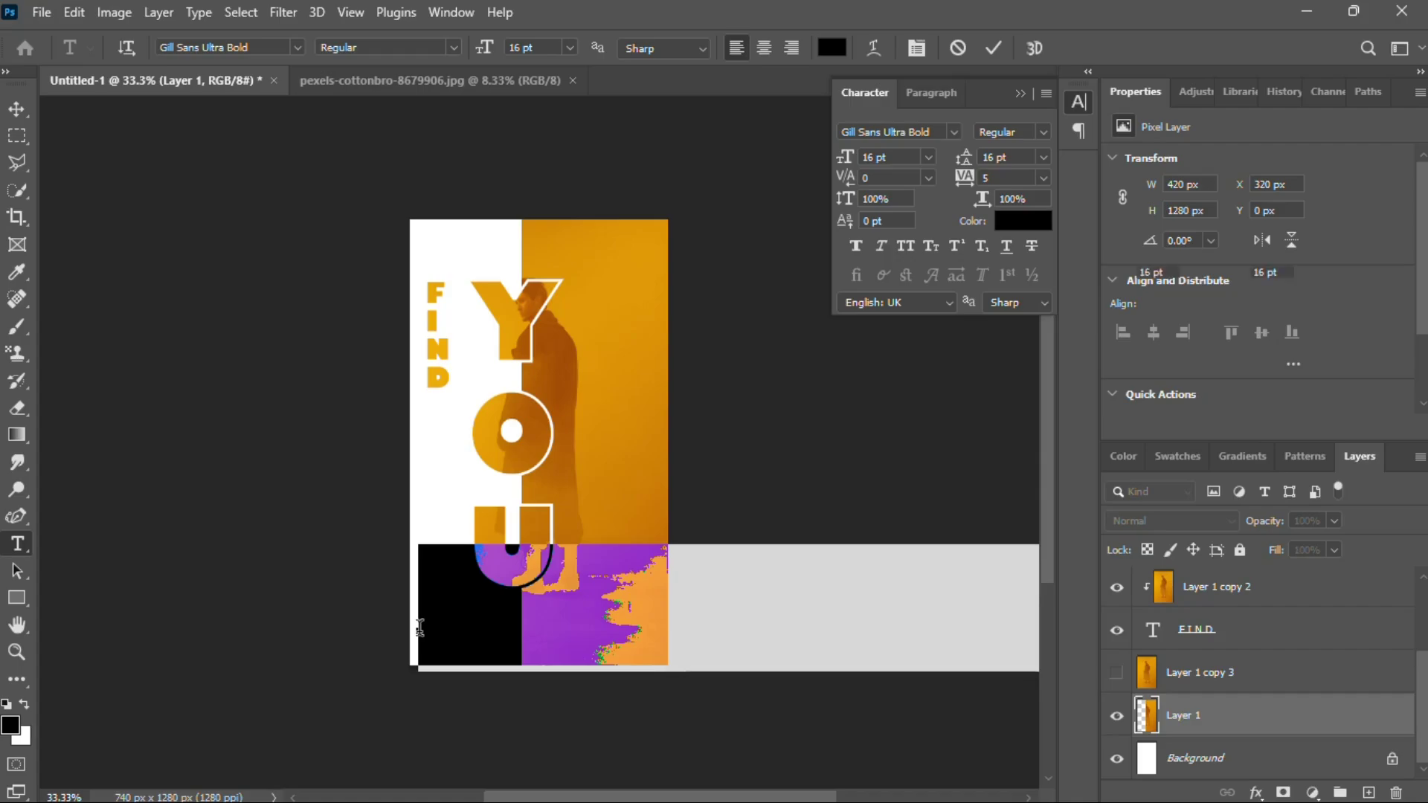
{"action": "type", "text": "IN"}
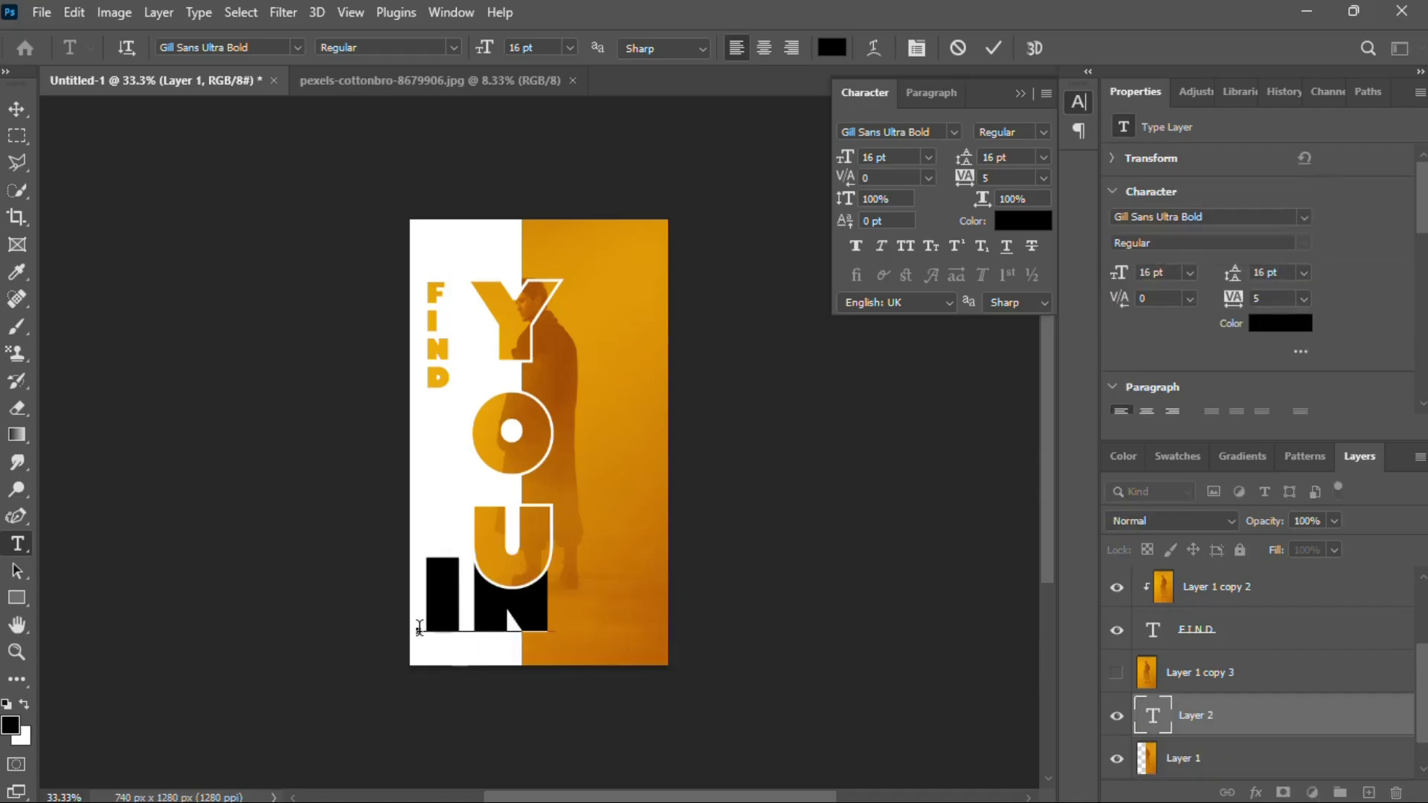
{"action": "type", "text": " MY WOR"}
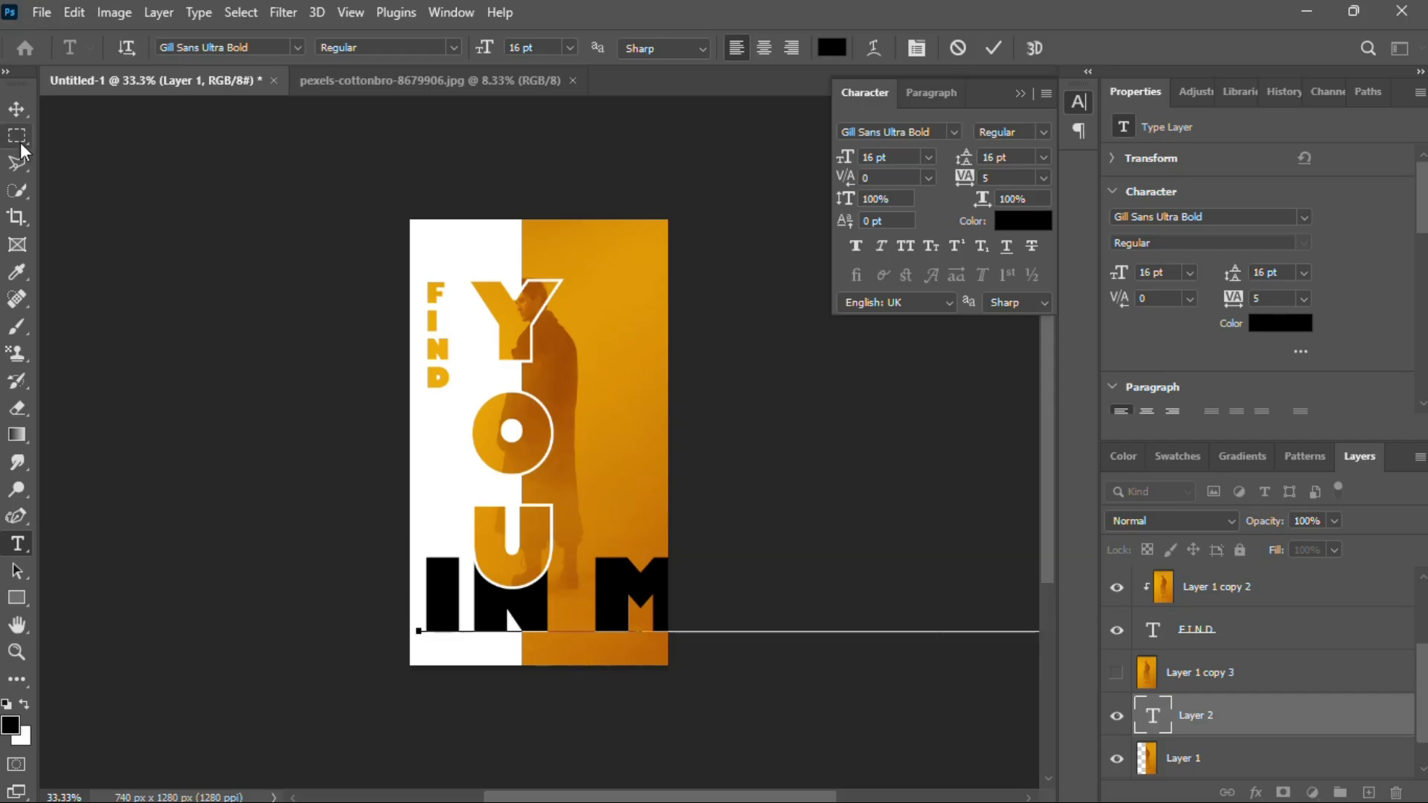
{"action": "left_click", "coordinate": [16, 109]}
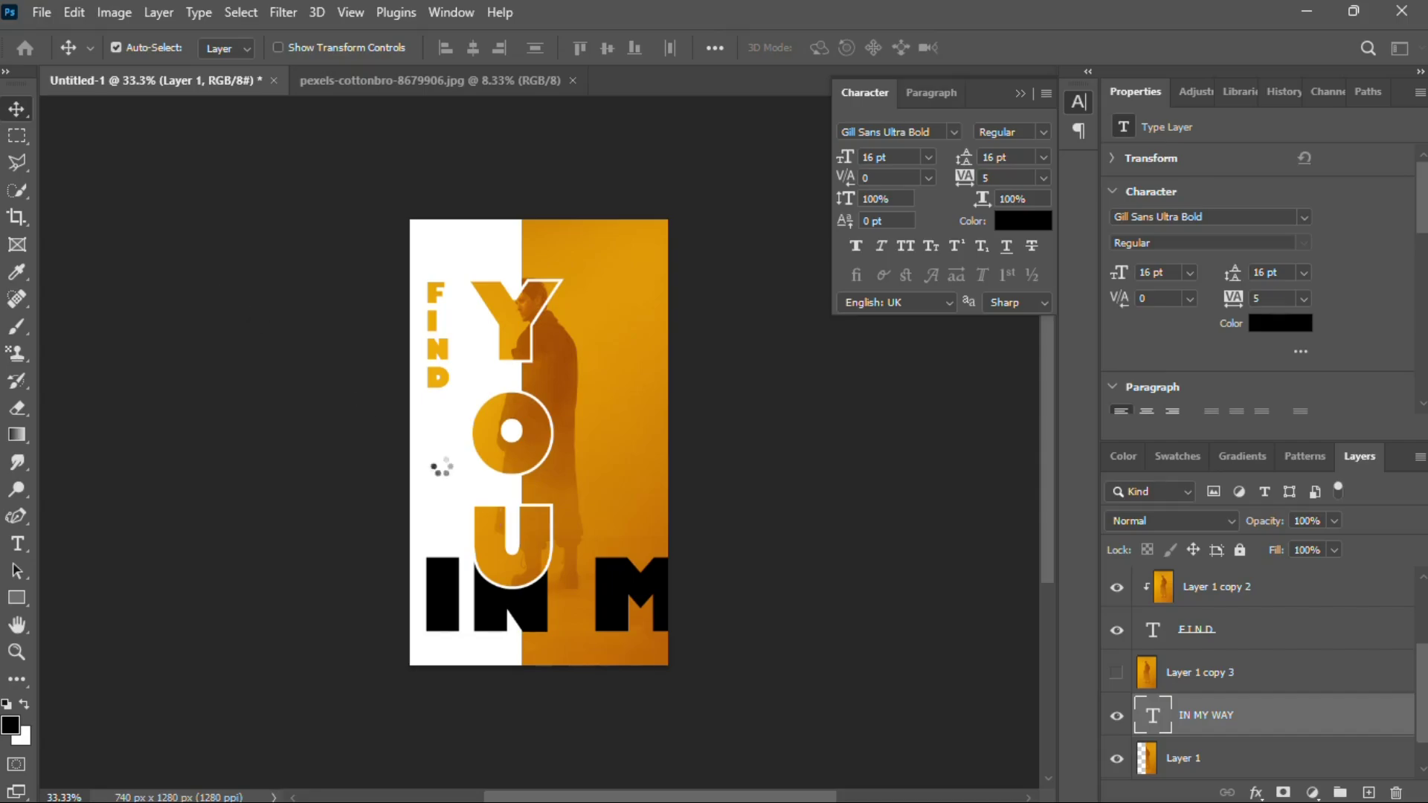
Scale the IN MY WAY text to about 35% width and 39% height and place it below the U.
{"action": "key", "text": "ctrl+t"}
{"action": "left_click_drag", "start_coordinate": [556, 605], "coordinate": [261, 529]}
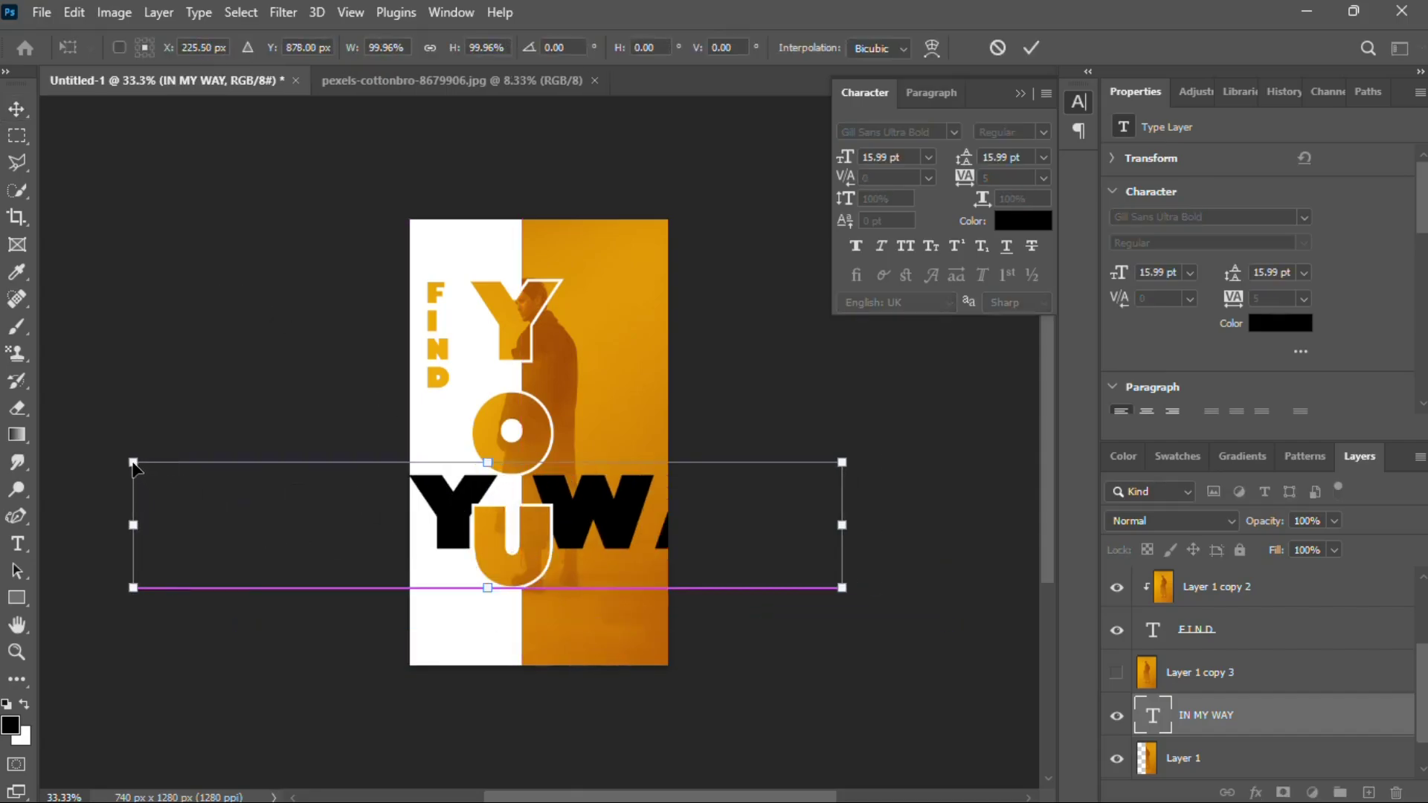
{"action": "left_click_drag", "start_coordinate": [132, 463], "coordinate": [522, 520]}
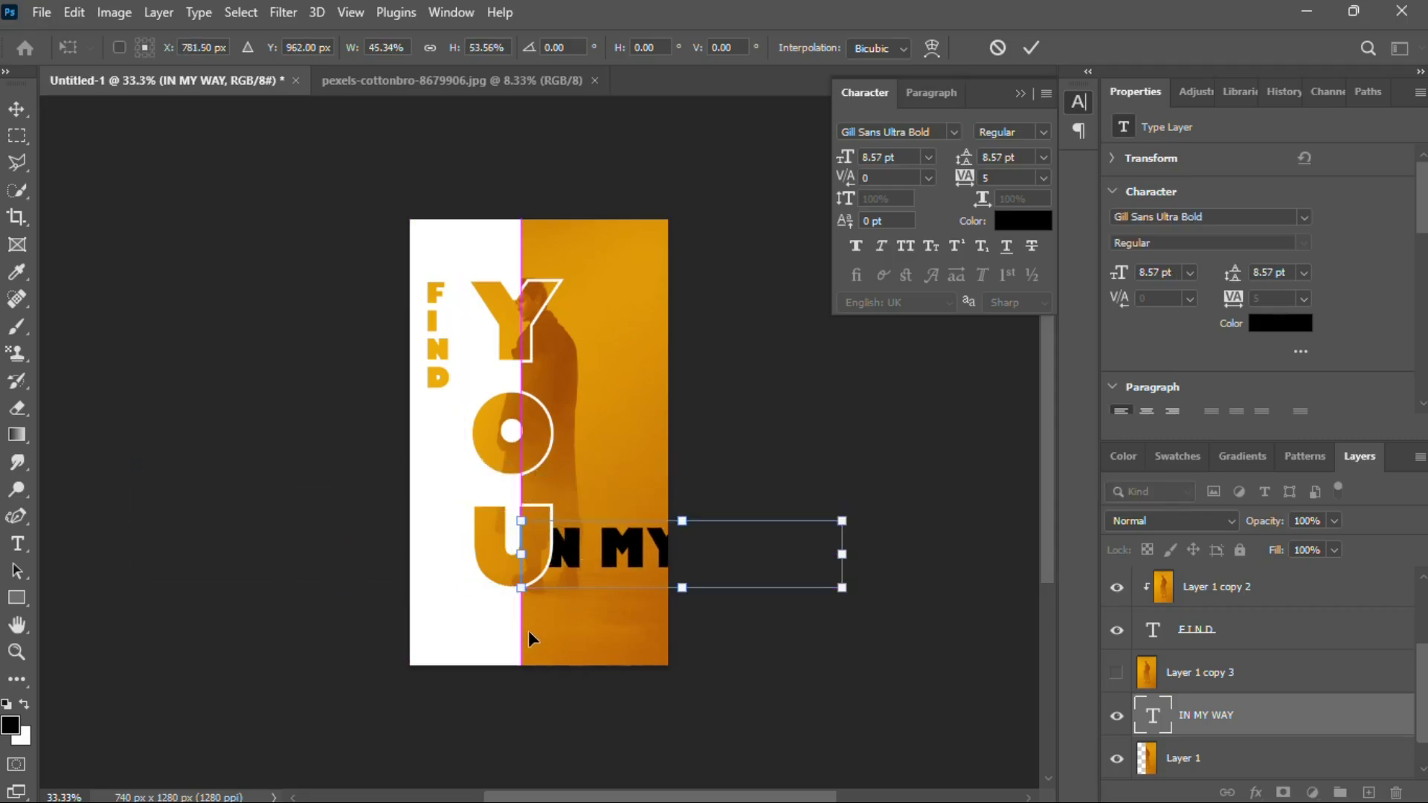
{"action": "left_click_drag", "start_coordinate": [595, 555], "coordinate": [514, 622]}
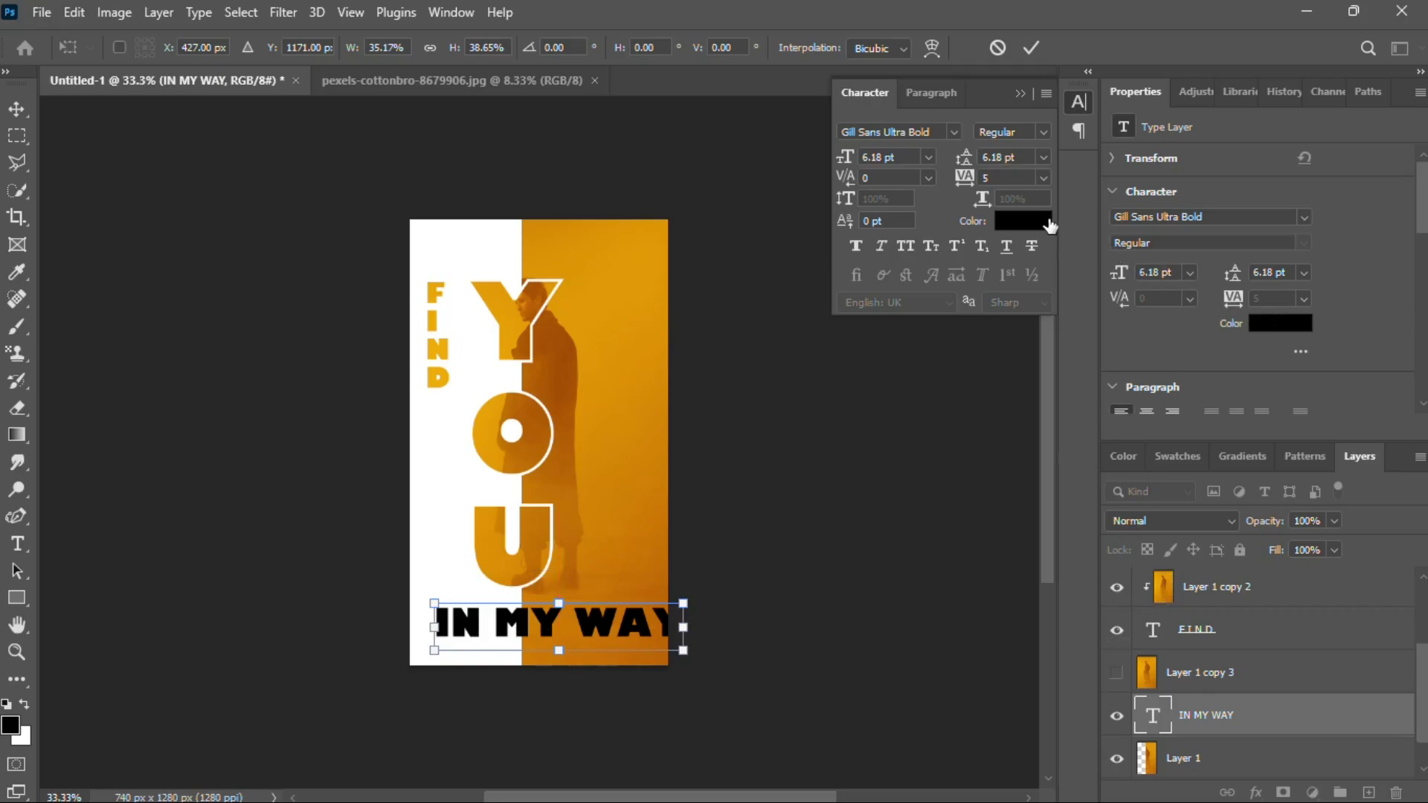
{"action": "left_click", "coordinate": [901, 394]}
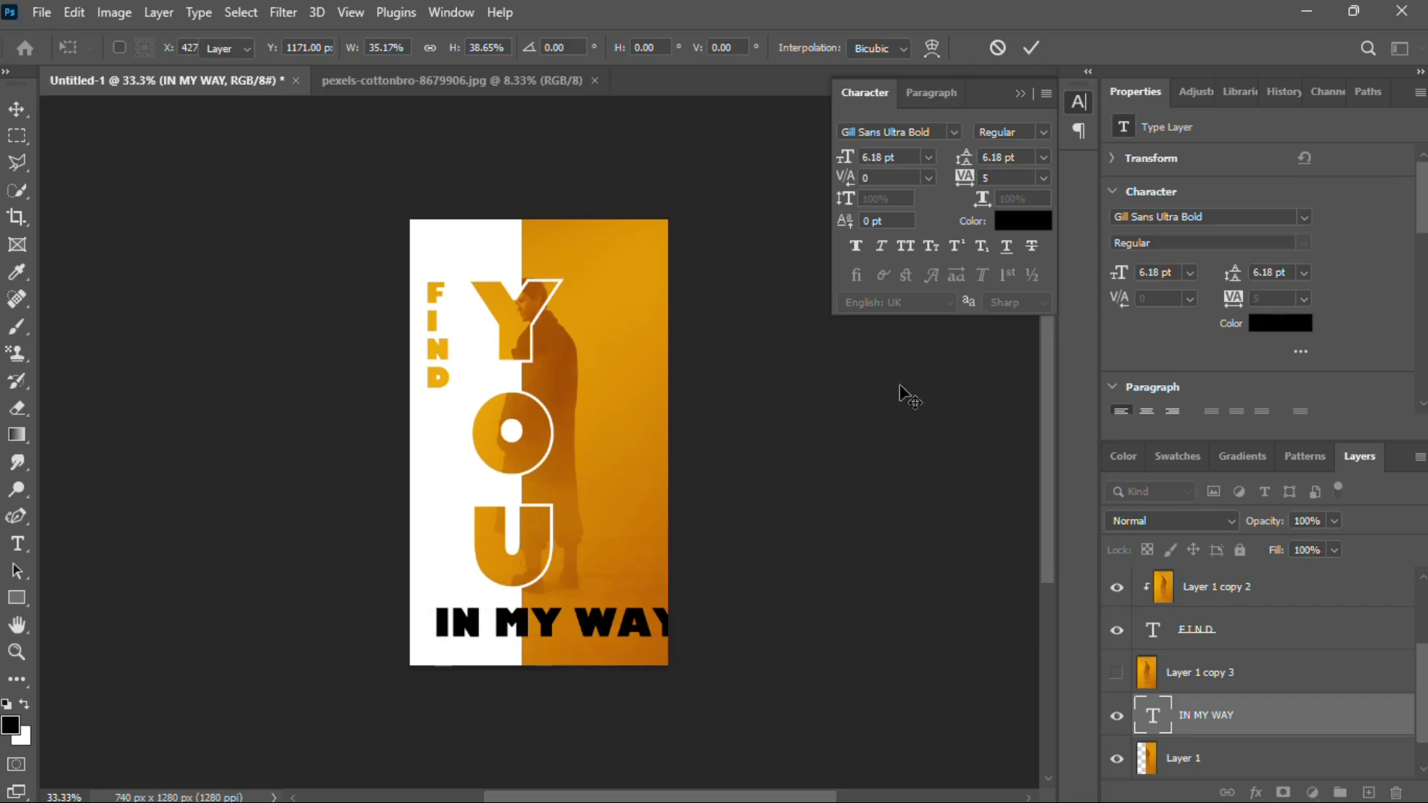
Recolour the IN MY WAY text with the orange d47c02 sampled from the photo.
{"action": "left_click", "coordinate": [1017, 221]}
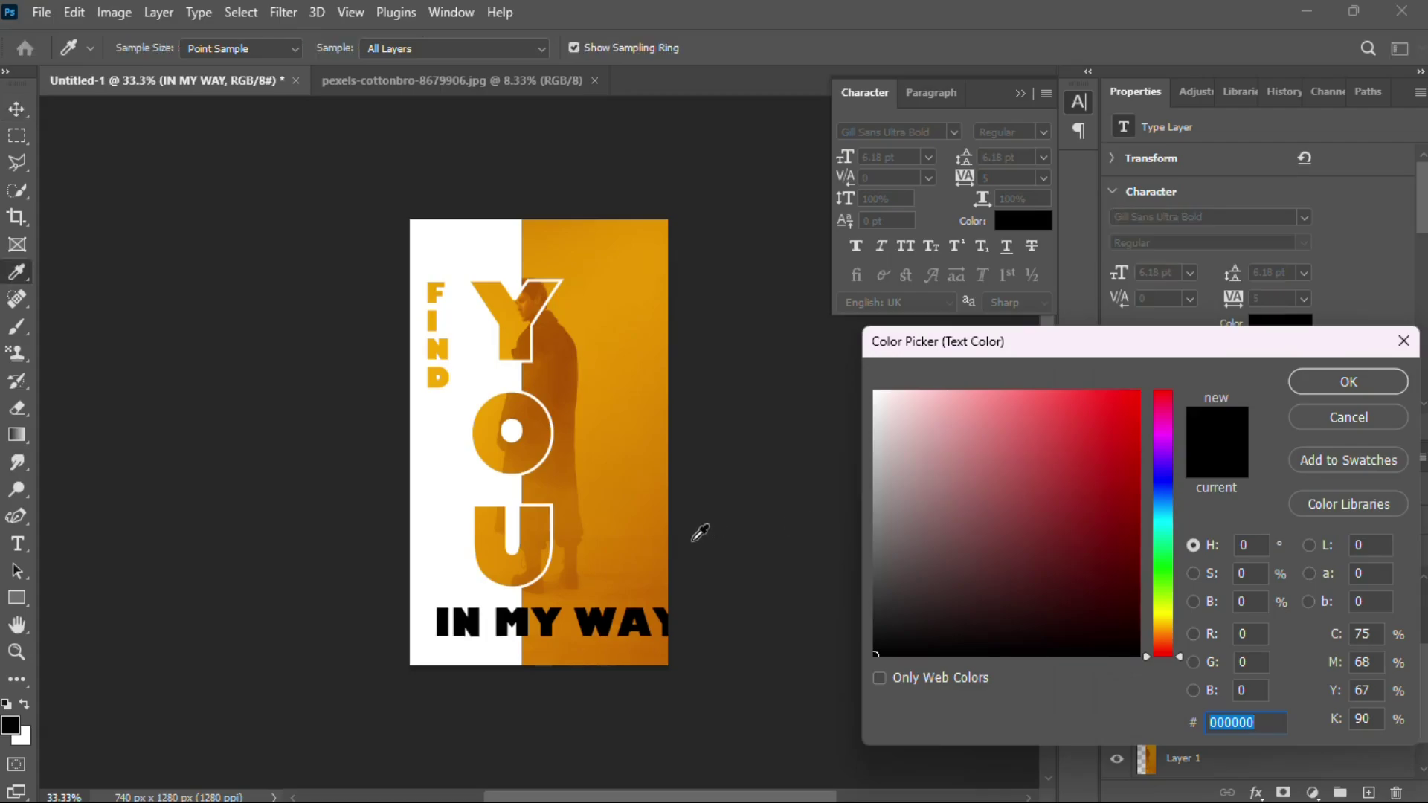
{"action": "left_click", "coordinate": [557, 628]}
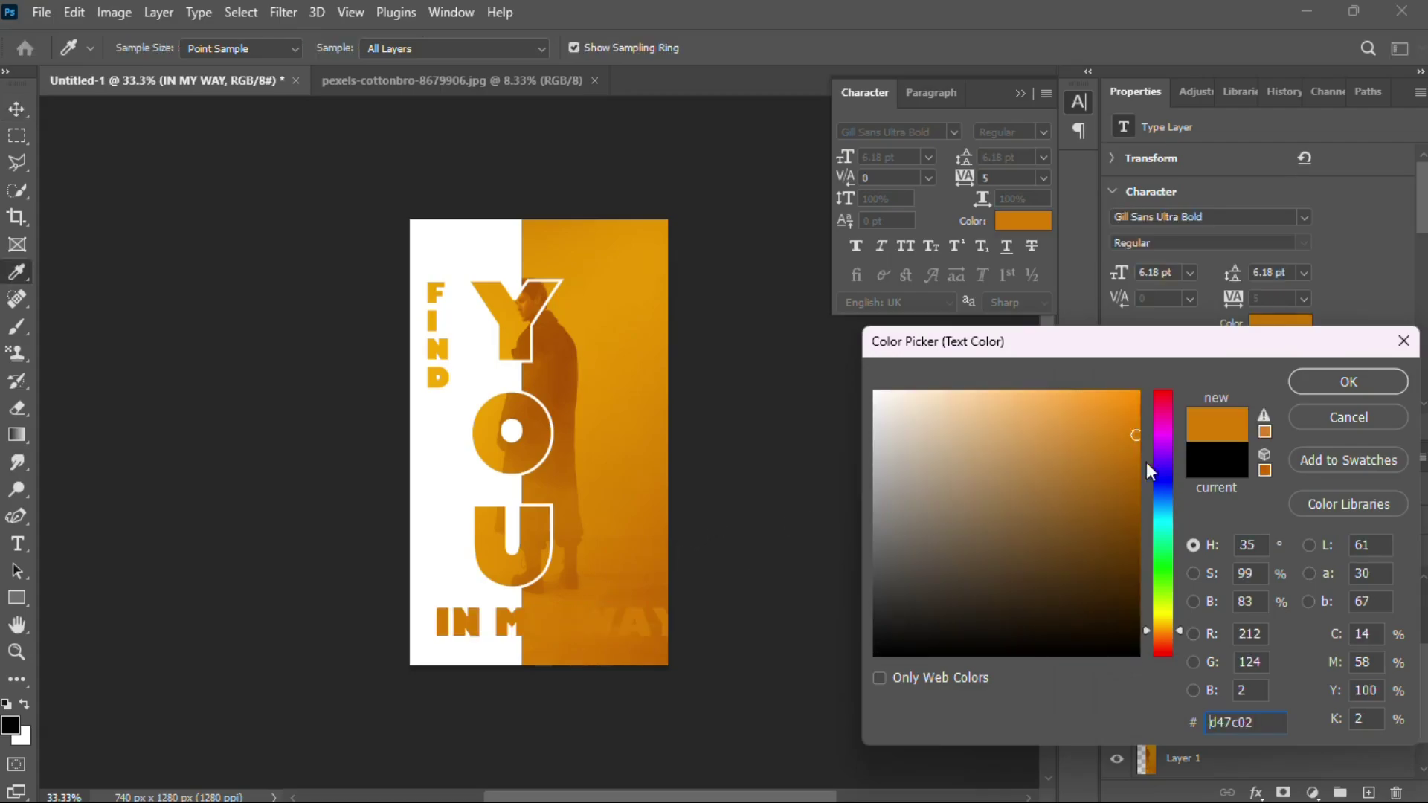
{"action": "left_click", "coordinate": [1354, 390]}
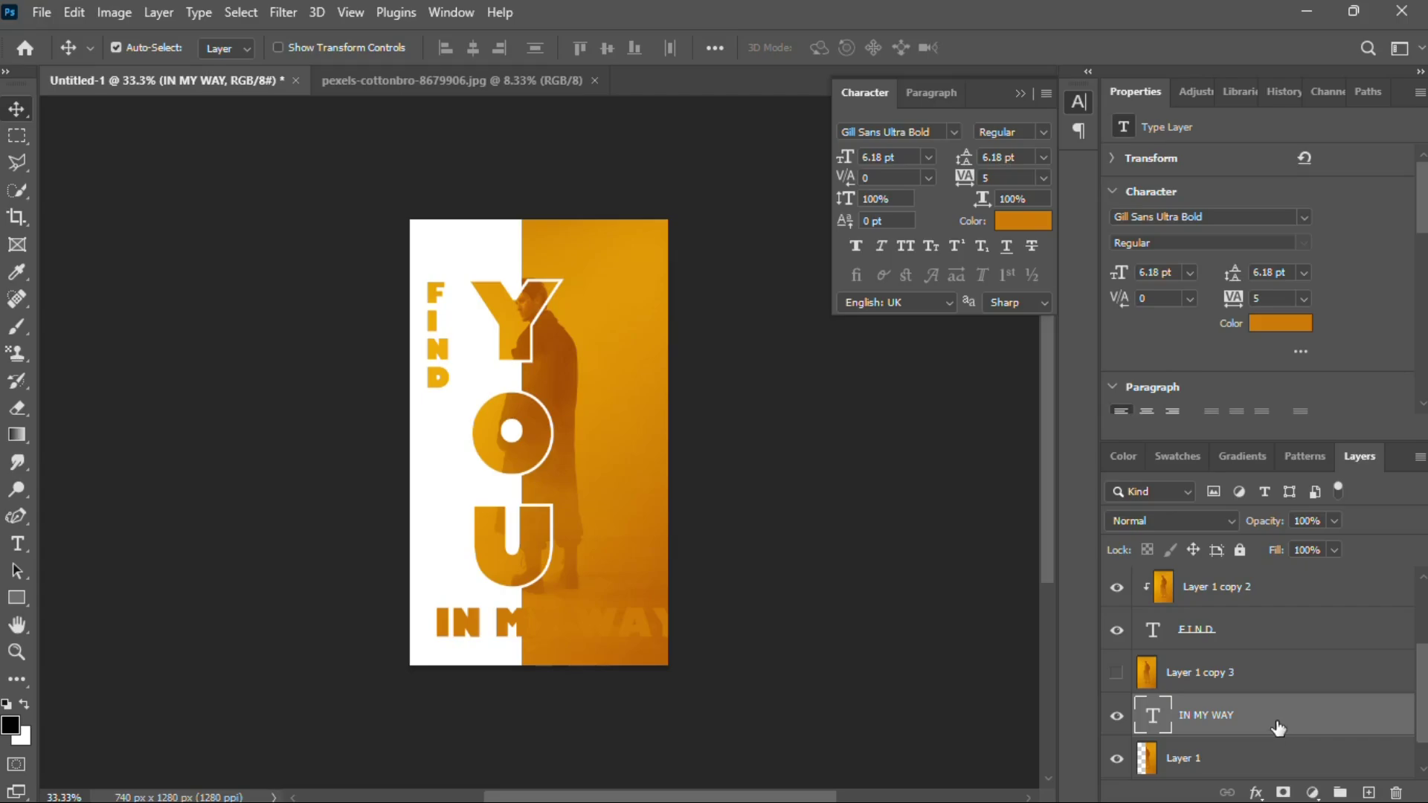
Add a 4 px white inside stroke to the IN MY WAY text and shift the text slightly to the right.
{"action": "double_click", "coordinate": [1278, 728]}
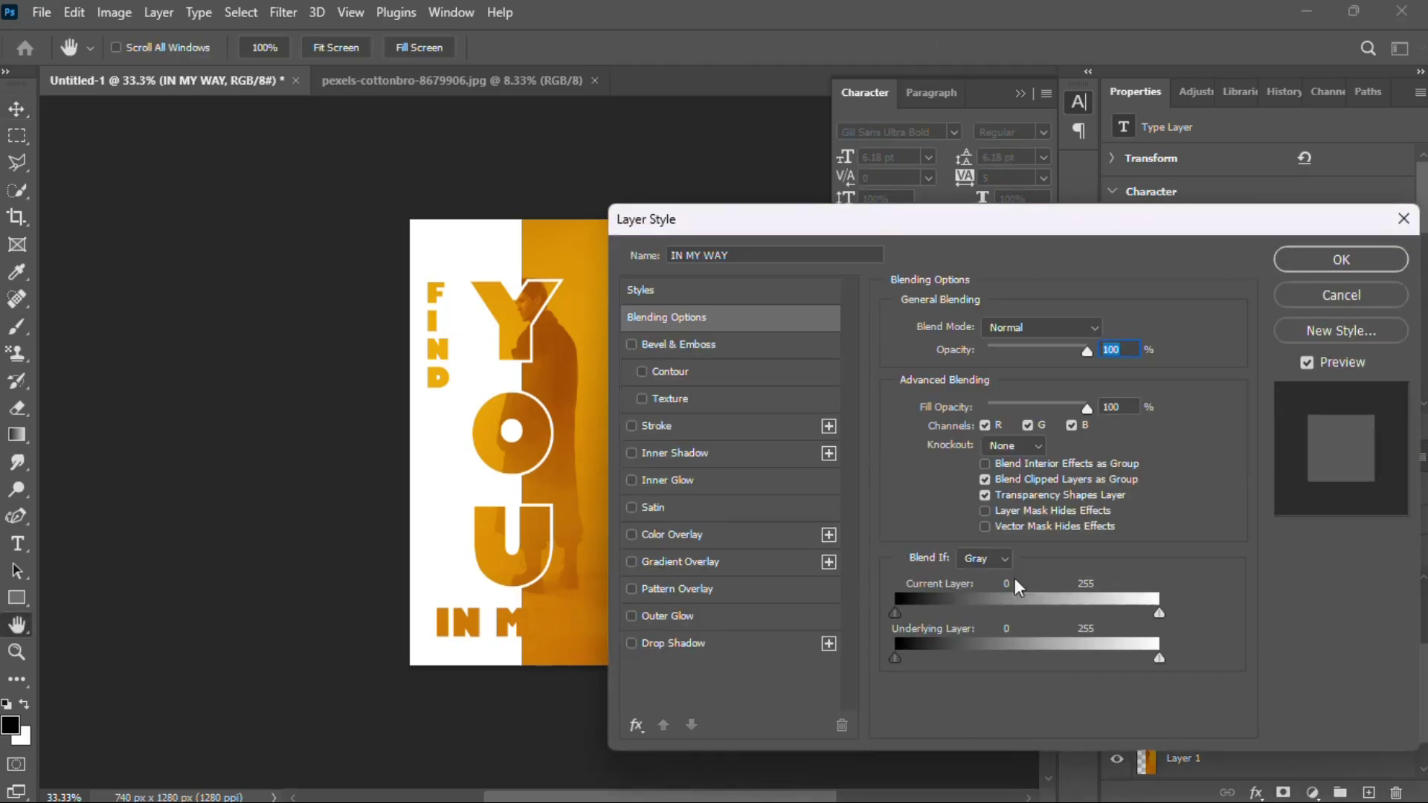
{"action": "left_click", "coordinate": [631, 425]}
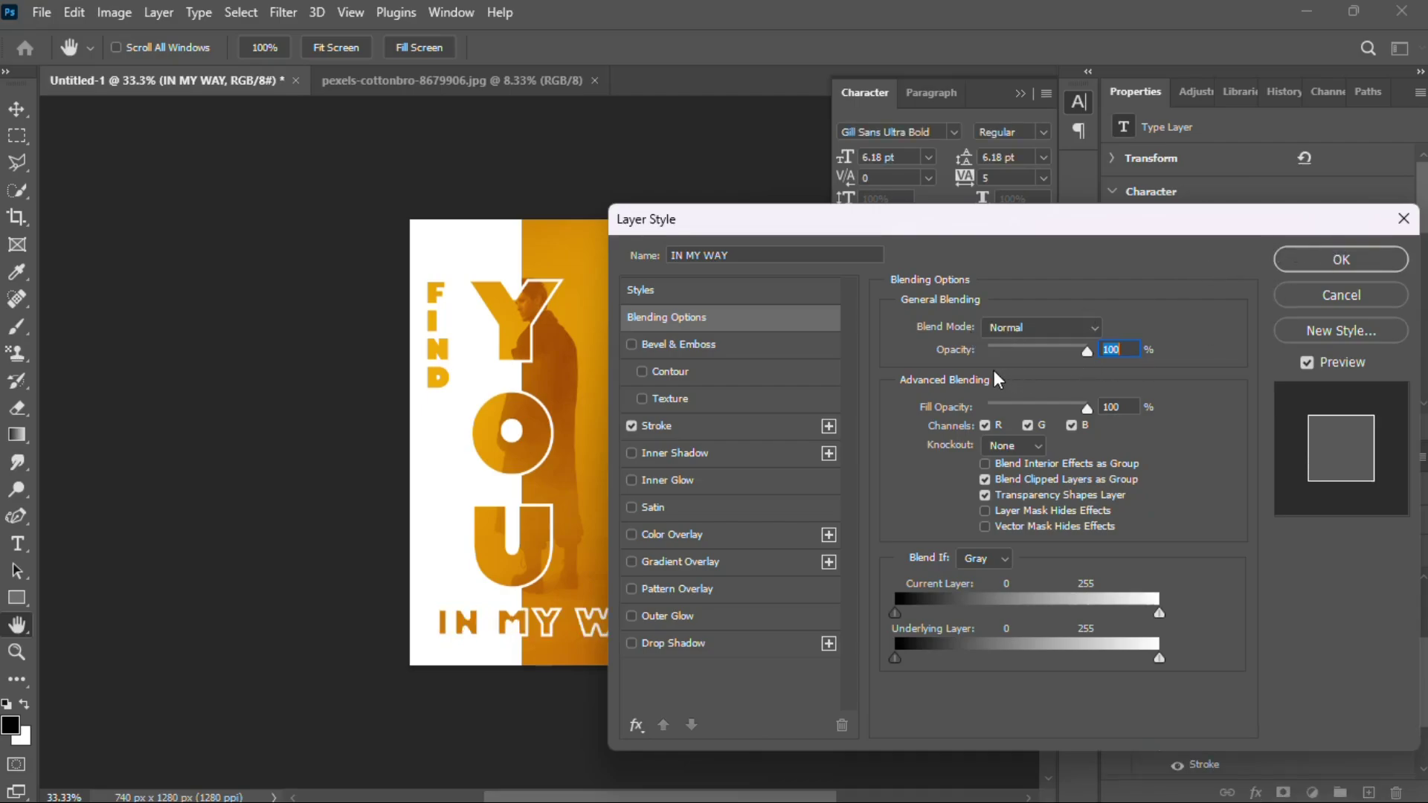
{"action": "left_click", "coordinate": [683, 421]}
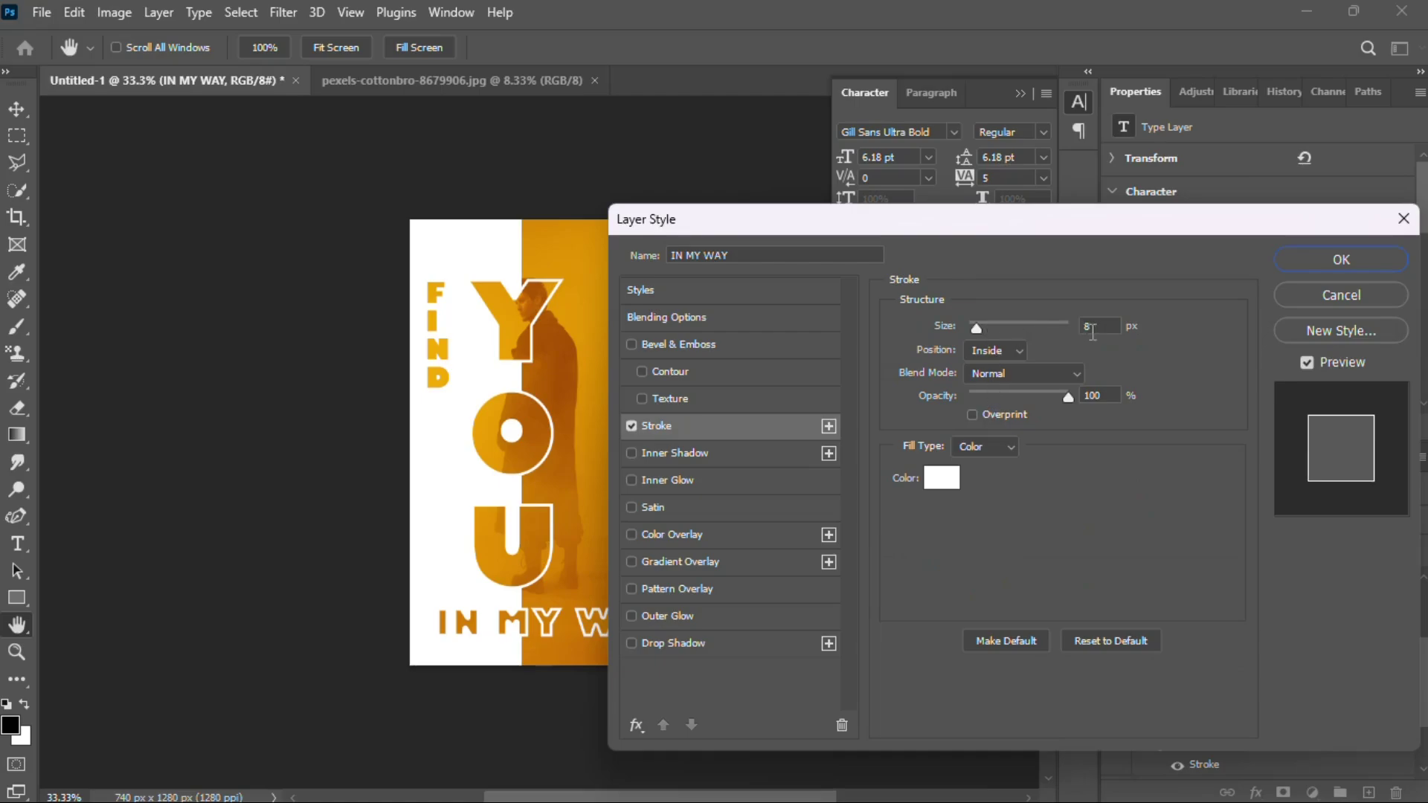
{"action": "left_click_drag", "start_coordinate": [1092, 331], "coordinate": [1069, 338]}
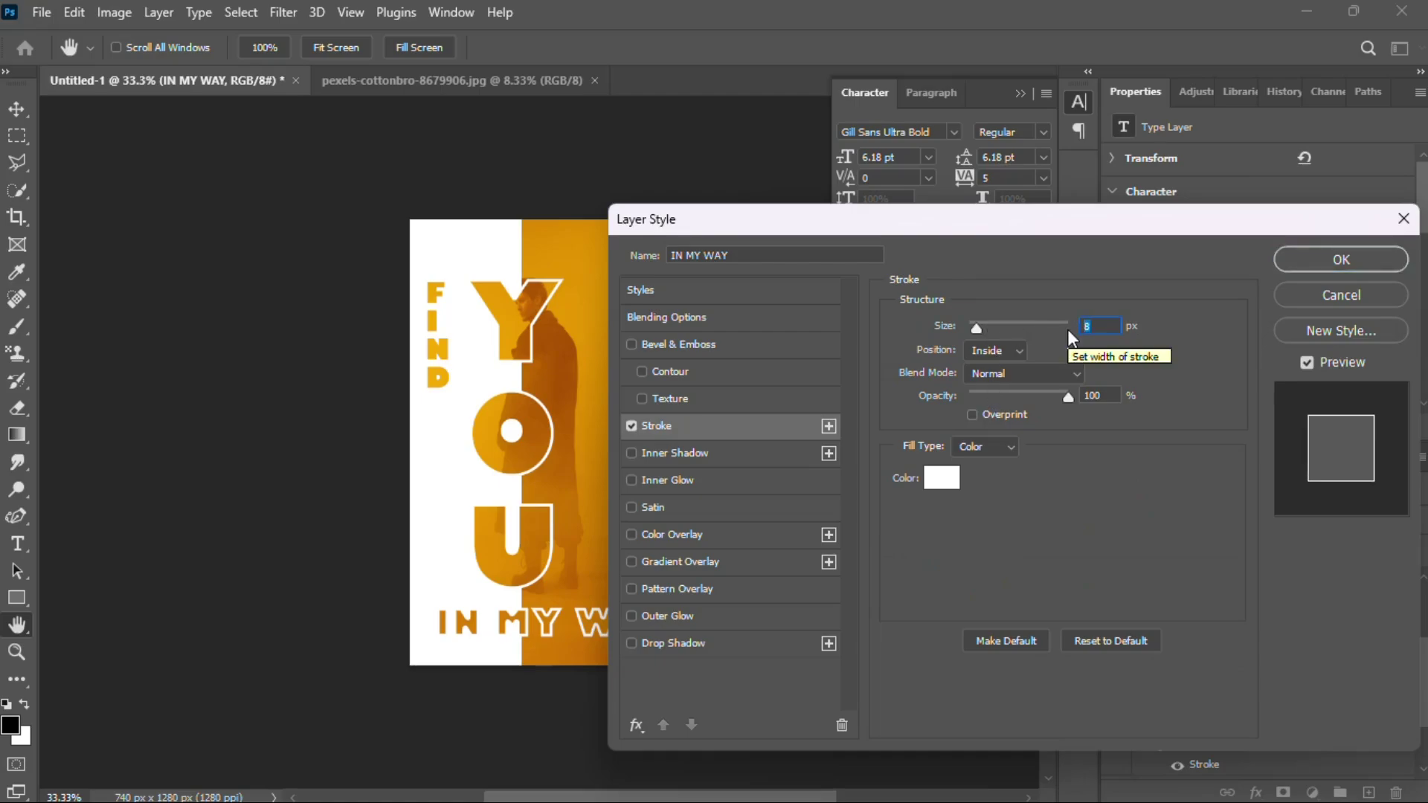
{"action": "type", "text": "2"}
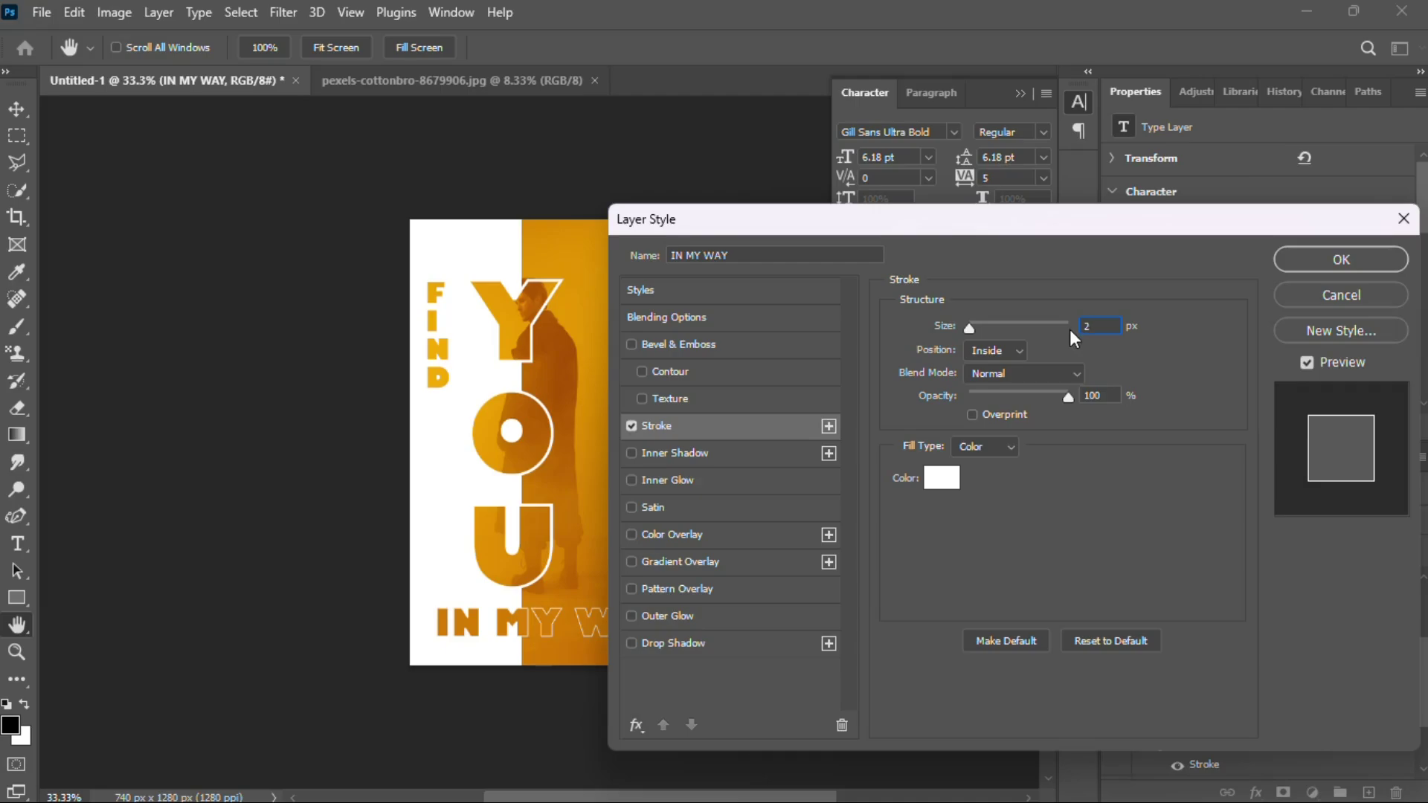
{"action": "key", "text": "BackSpace"}
{"action": "type", "text": "5"}
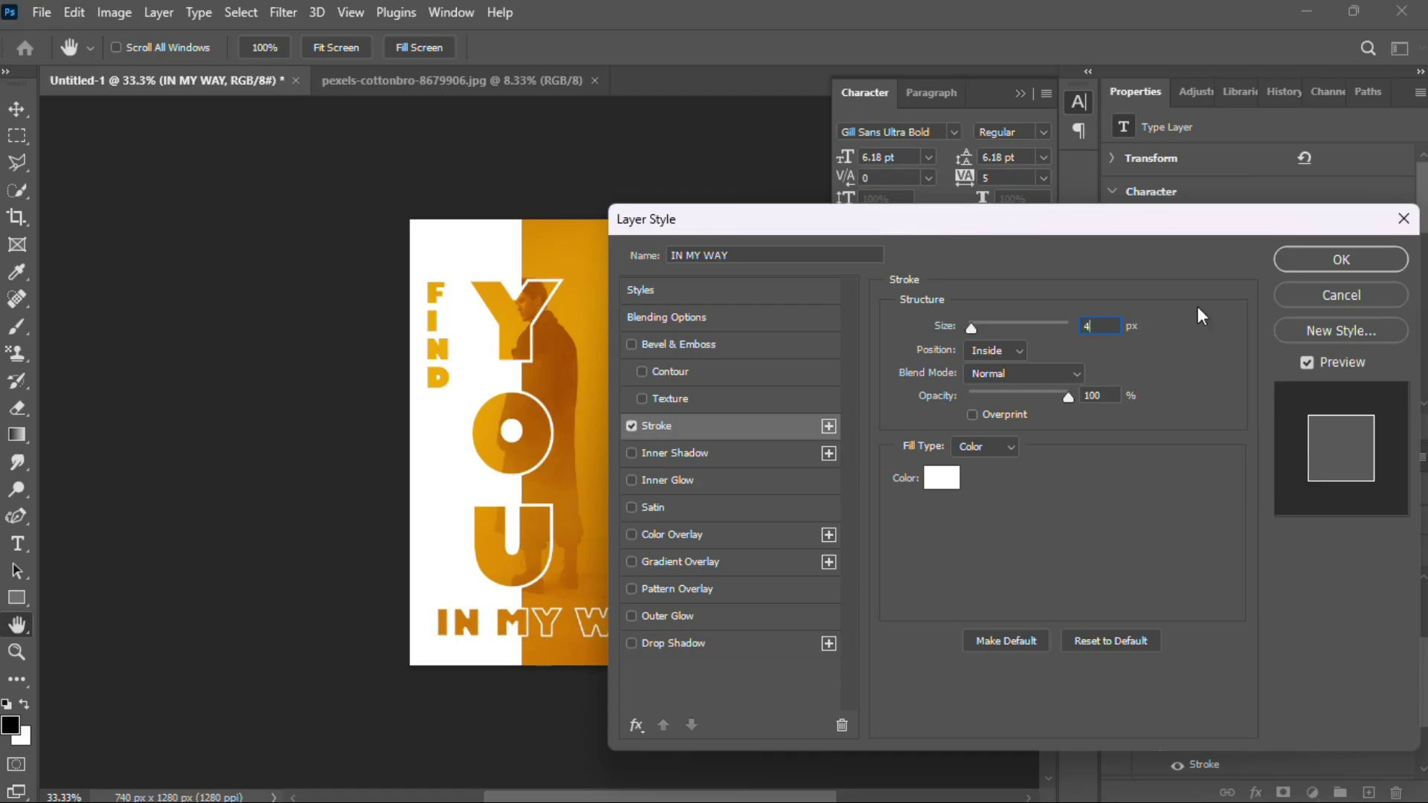
{"action": "left_click", "coordinate": [1359, 255]}
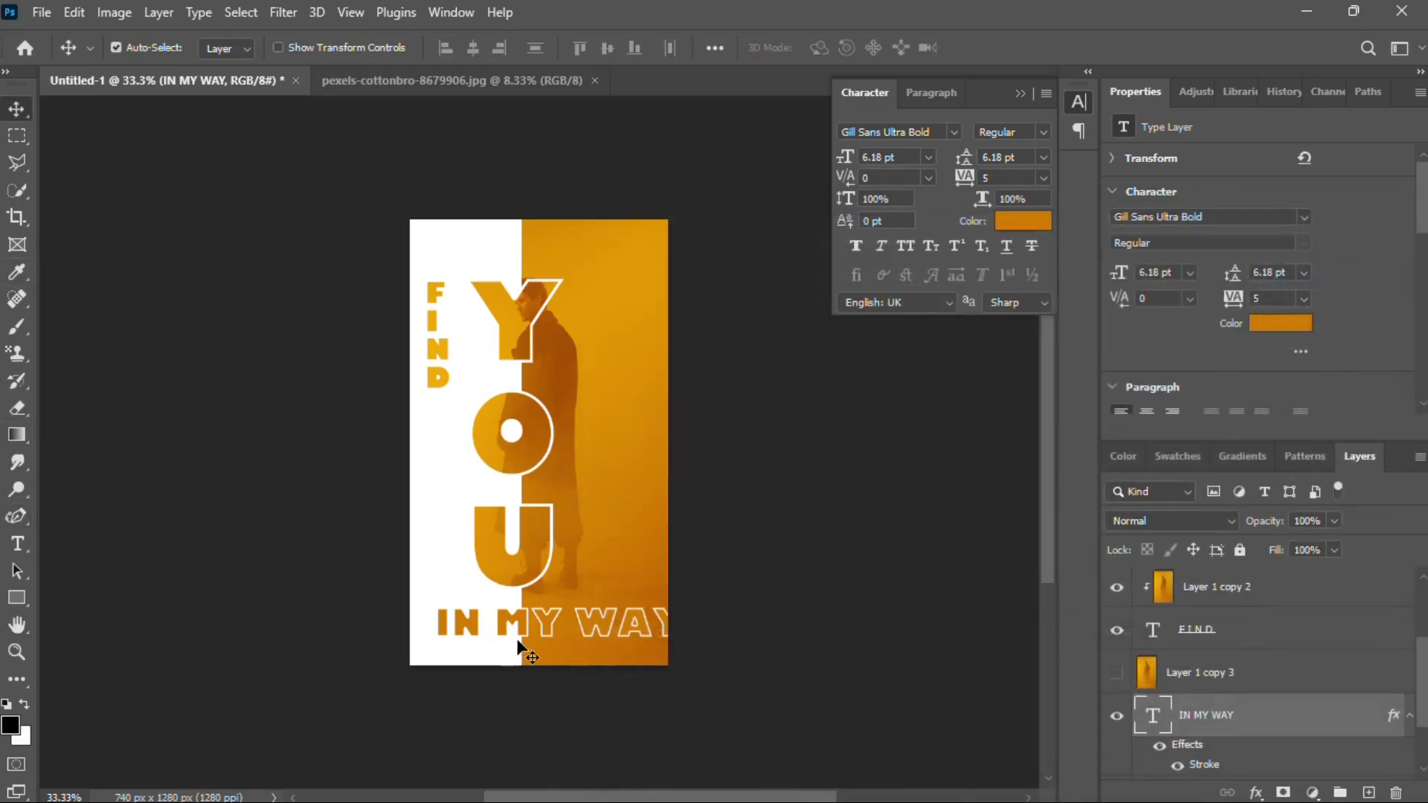
{"action": "left_click_drag", "start_coordinate": [518, 638], "coordinate": [520, 637]}
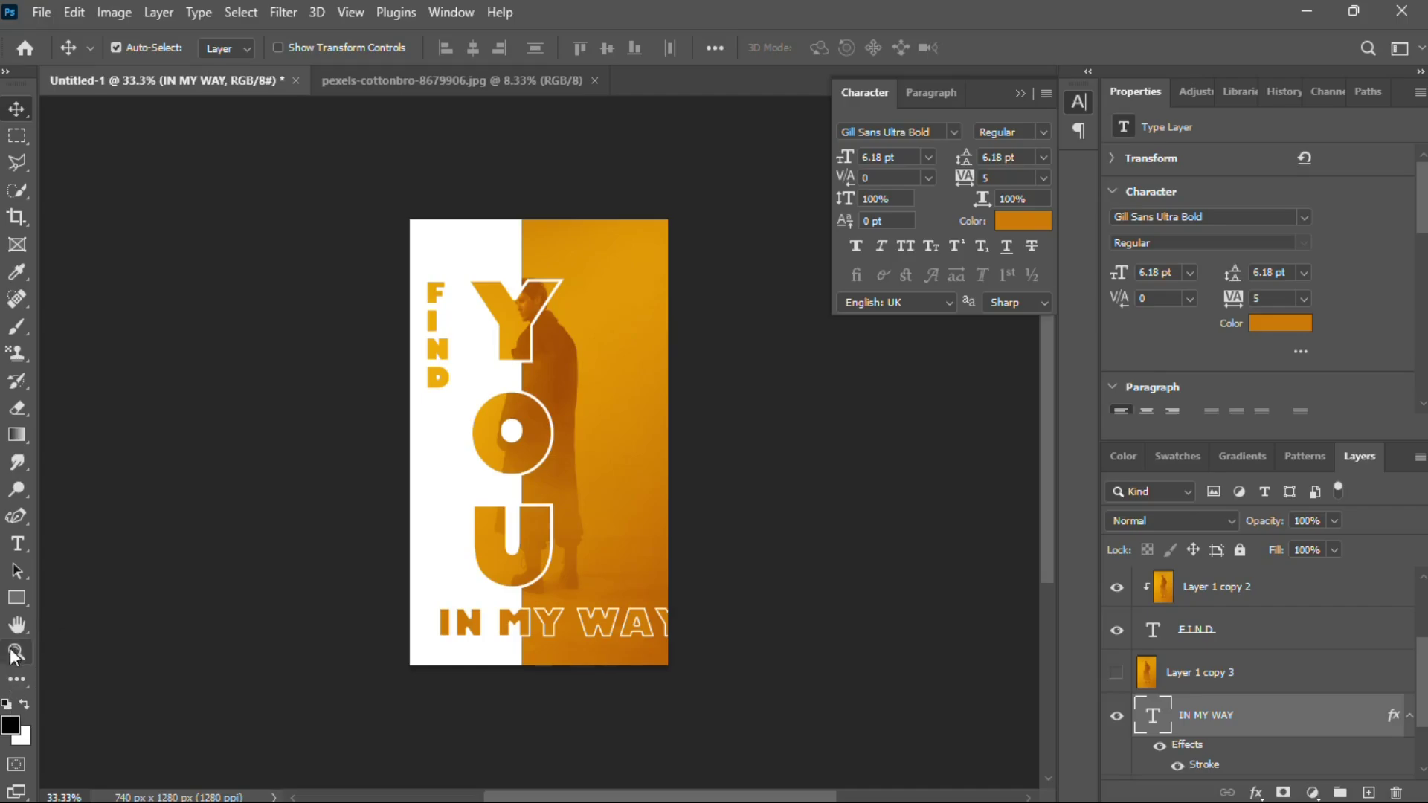
Draw a black rectangle about 370 px wide and 49 px high at the photo's lower edge, below the IN MY WAY text.
{"action": "left_click", "coordinate": [16, 598]}
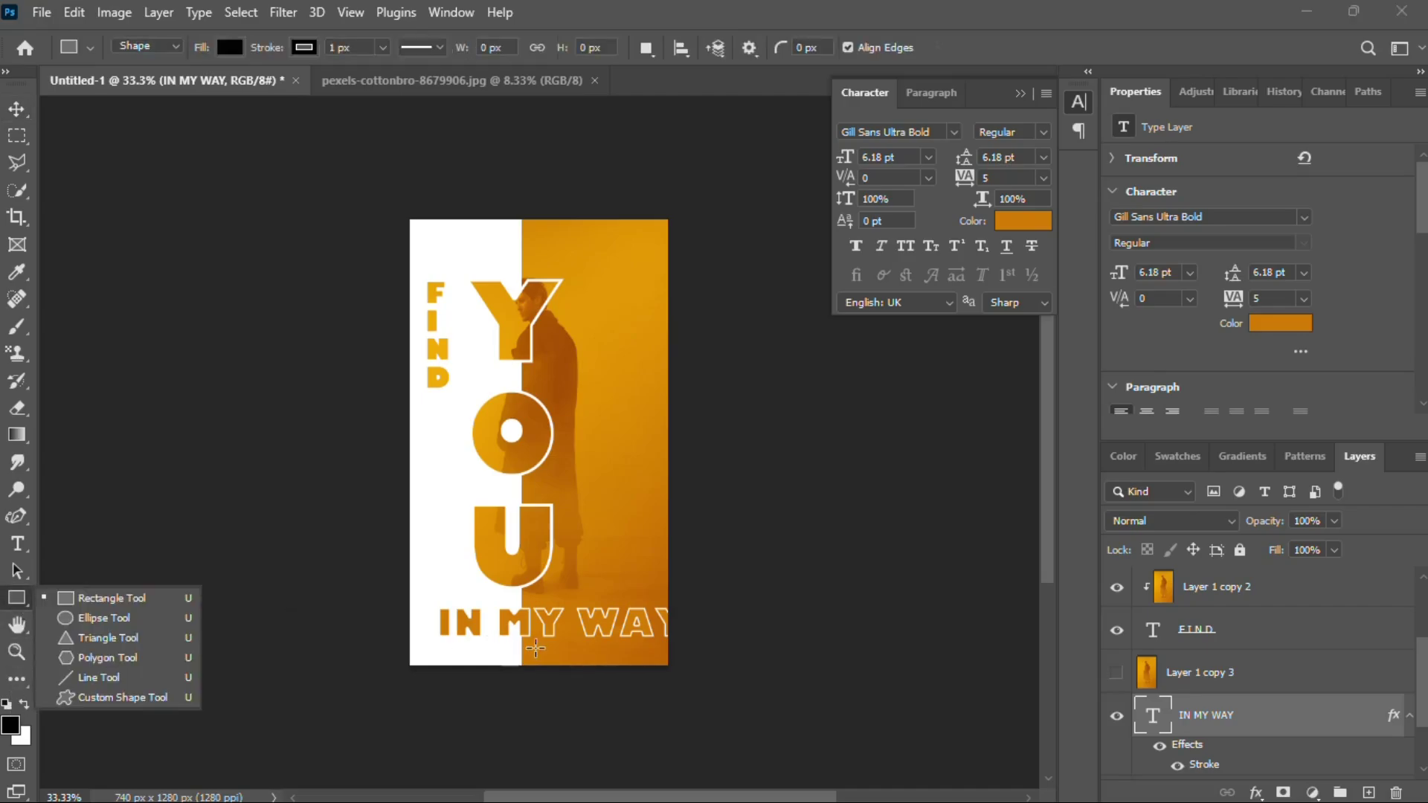
{"action": "left_click_drag", "start_coordinate": [540, 648], "coordinate": [668, 665]}
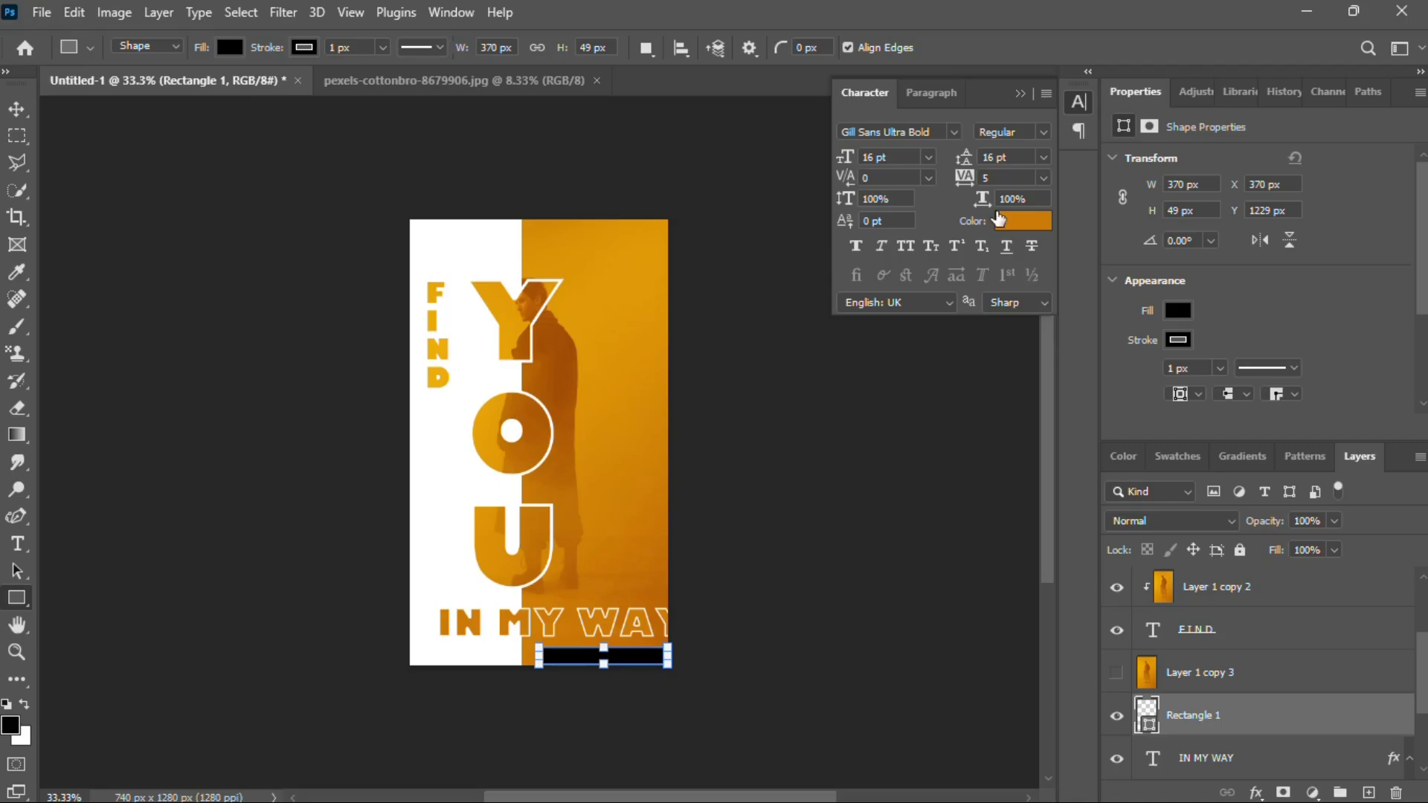
Set the text colour to white fffffe while the rectangle layer is selected.
{"action": "left_click", "coordinate": [1002, 221]}
{"action": "type", "text": "fae6cb"}
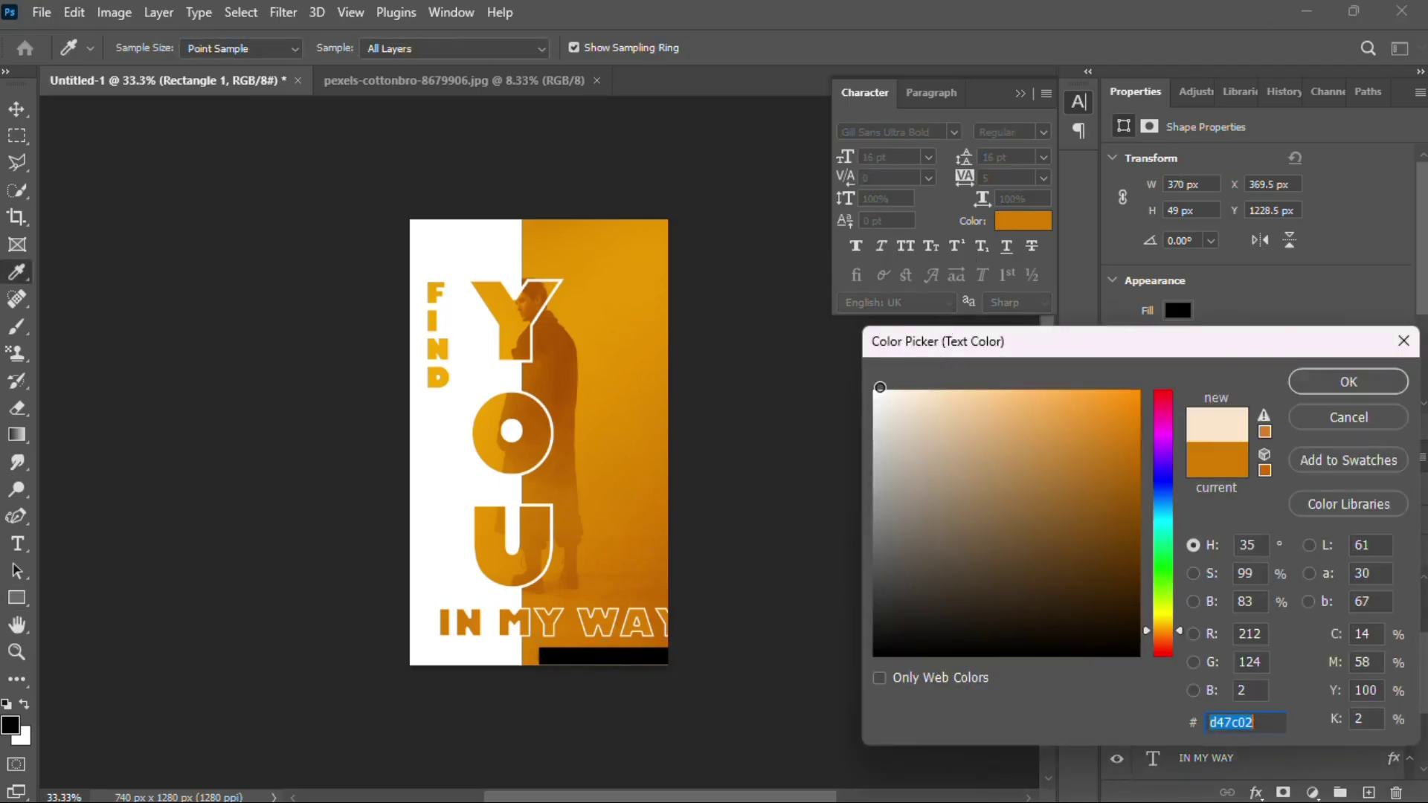
{"action": "left_click", "coordinate": [1335, 383]}
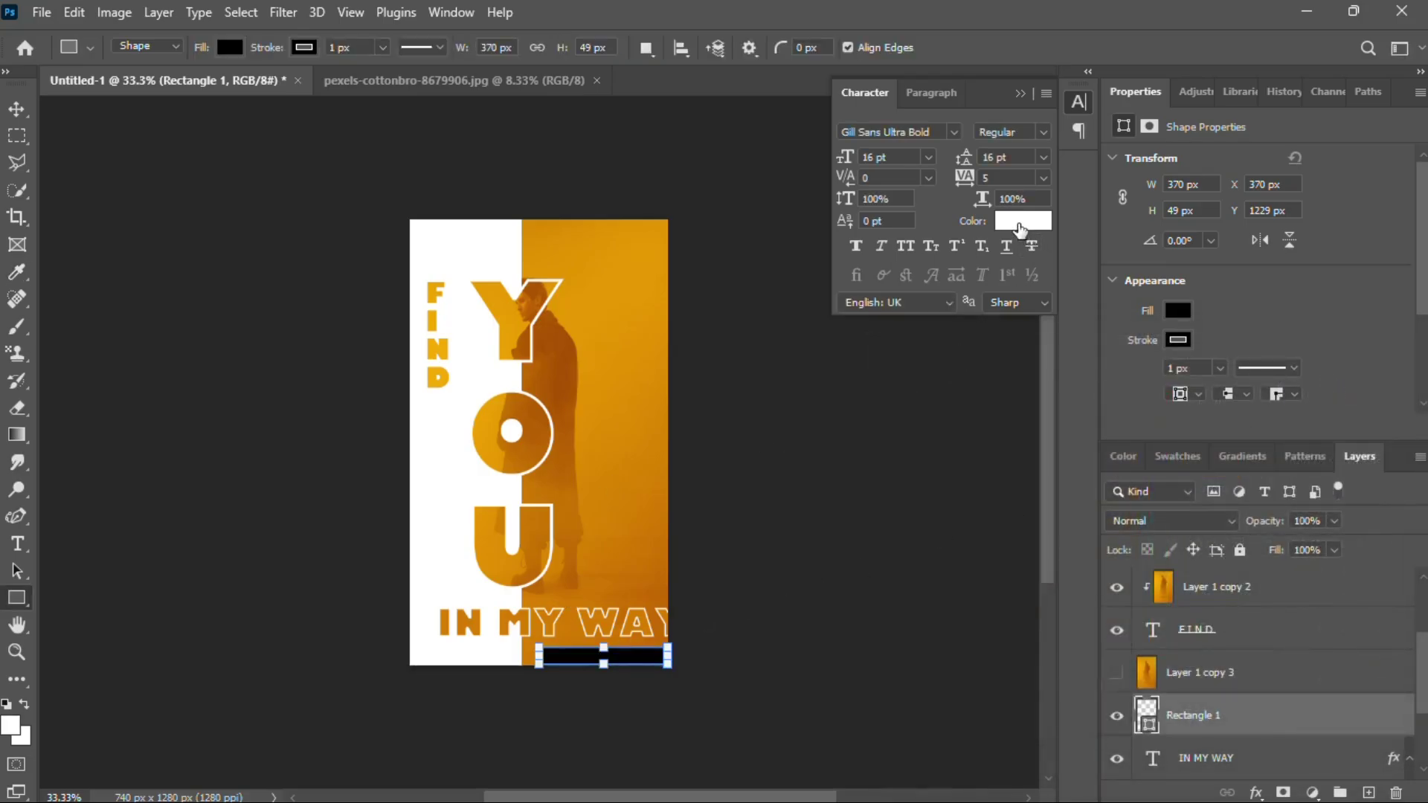
{"action": "left_click", "coordinate": [1040, 227]}
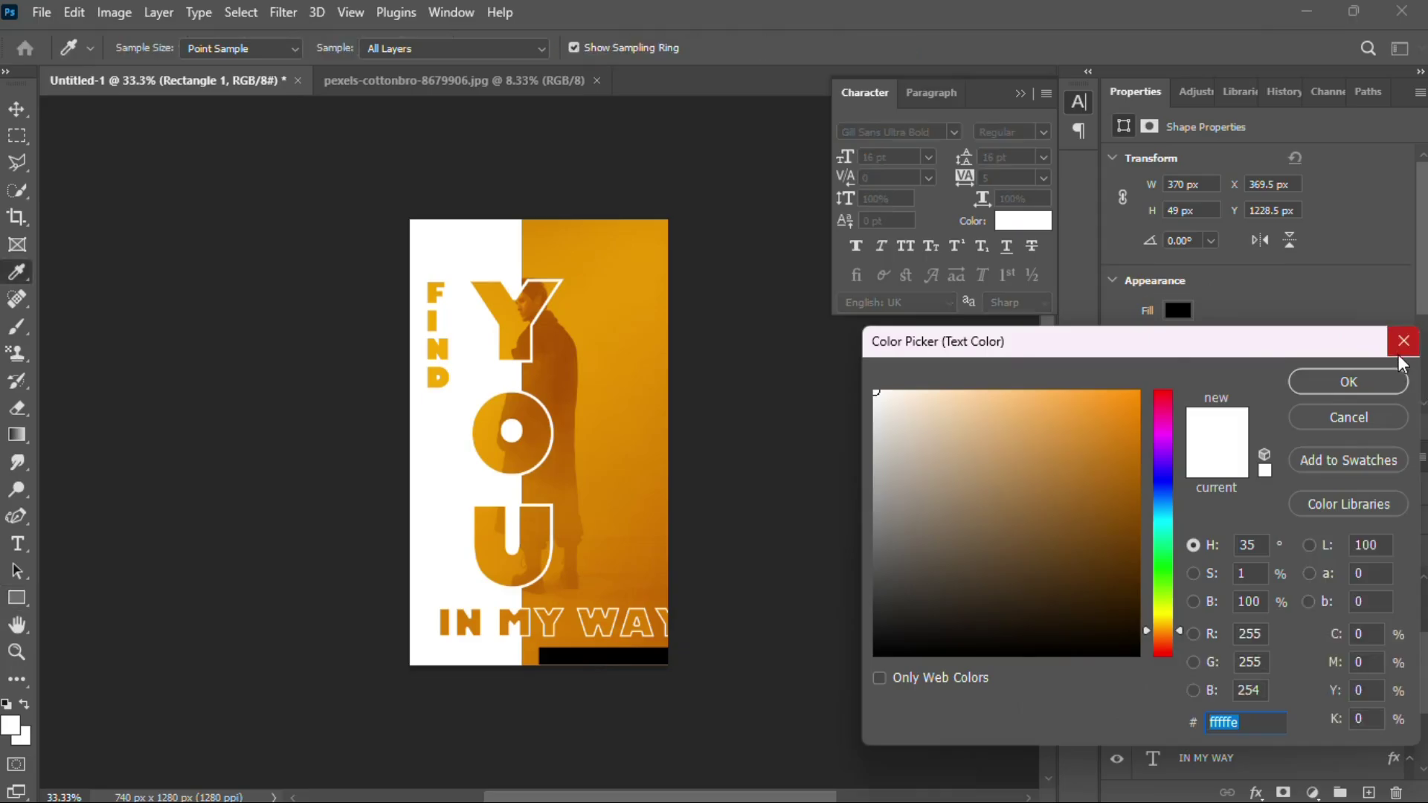
{"action": "key", "text": "Escape"}
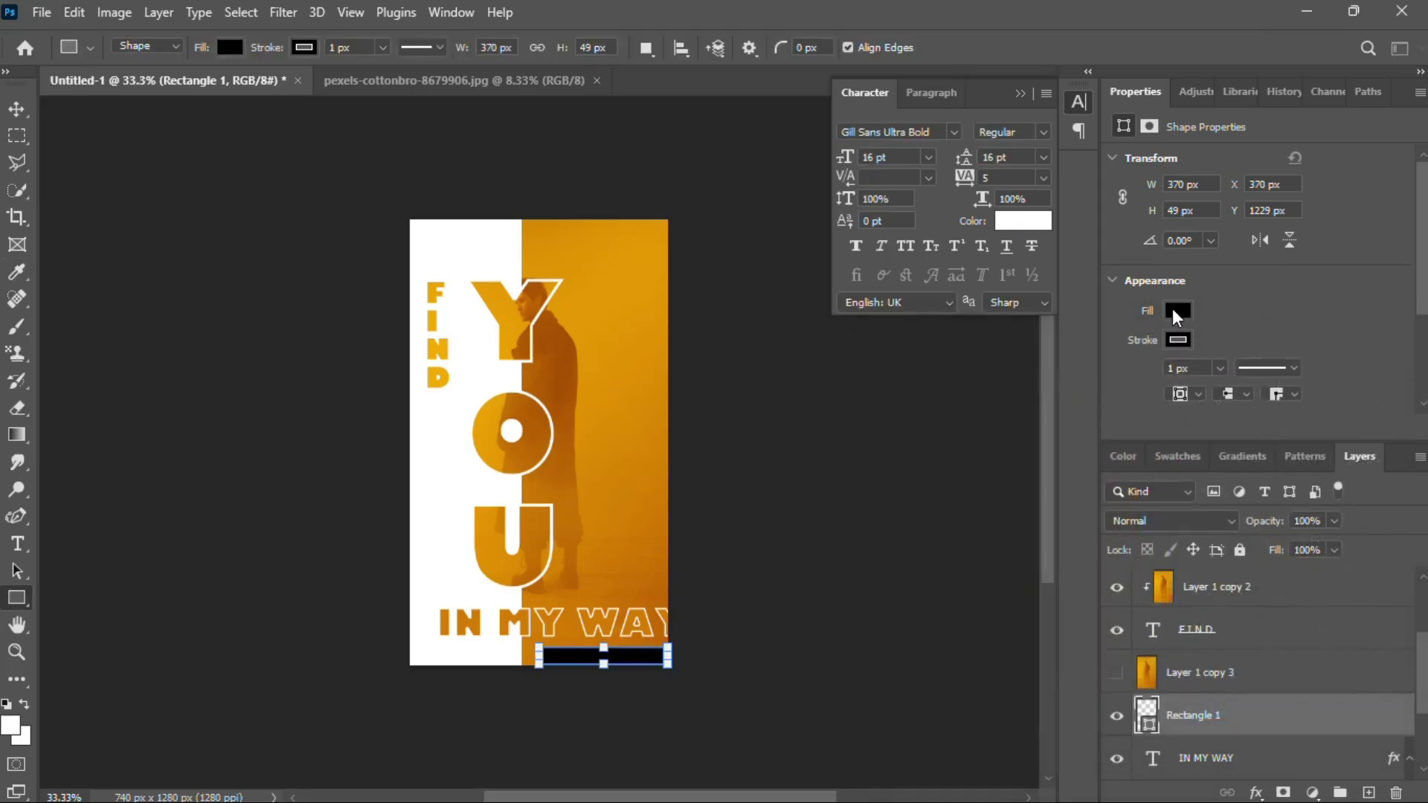
Fill the rectangle with white and position it against the poster's lower-right corner at about X 393.5 px, Y 1246.5 px.
{"action": "left_click", "coordinate": [1178, 312]}
{"action": "left_click", "coordinate": [1126, 422]}
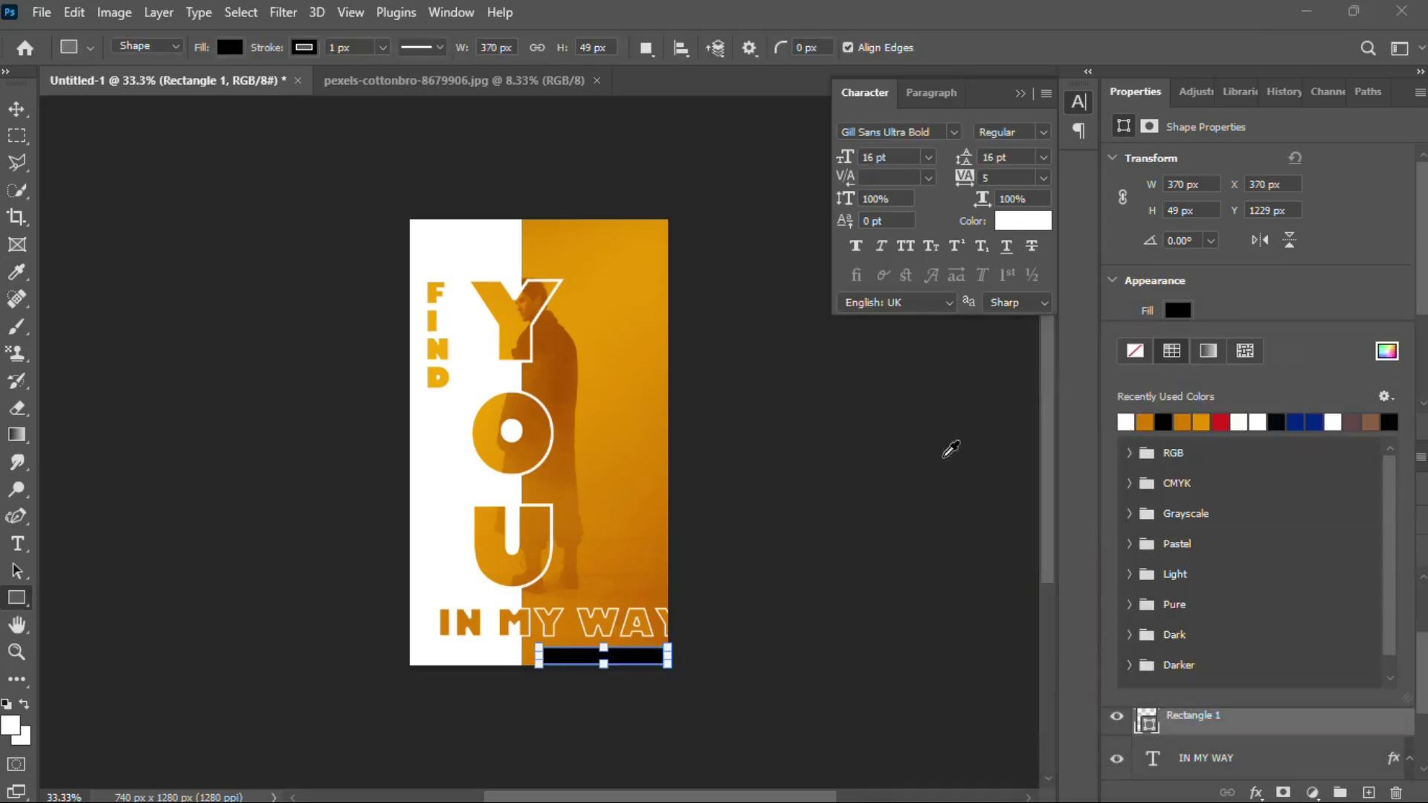
{"action": "left_click", "coordinate": [16, 108]}
{"action": "left_click_drag", "start_coordinate": [644, 654], "coordinate": [651, 662]}
{"action": "left_click_drag", "start_coordinate": [650, 661], "coordinate": [654, 662]}
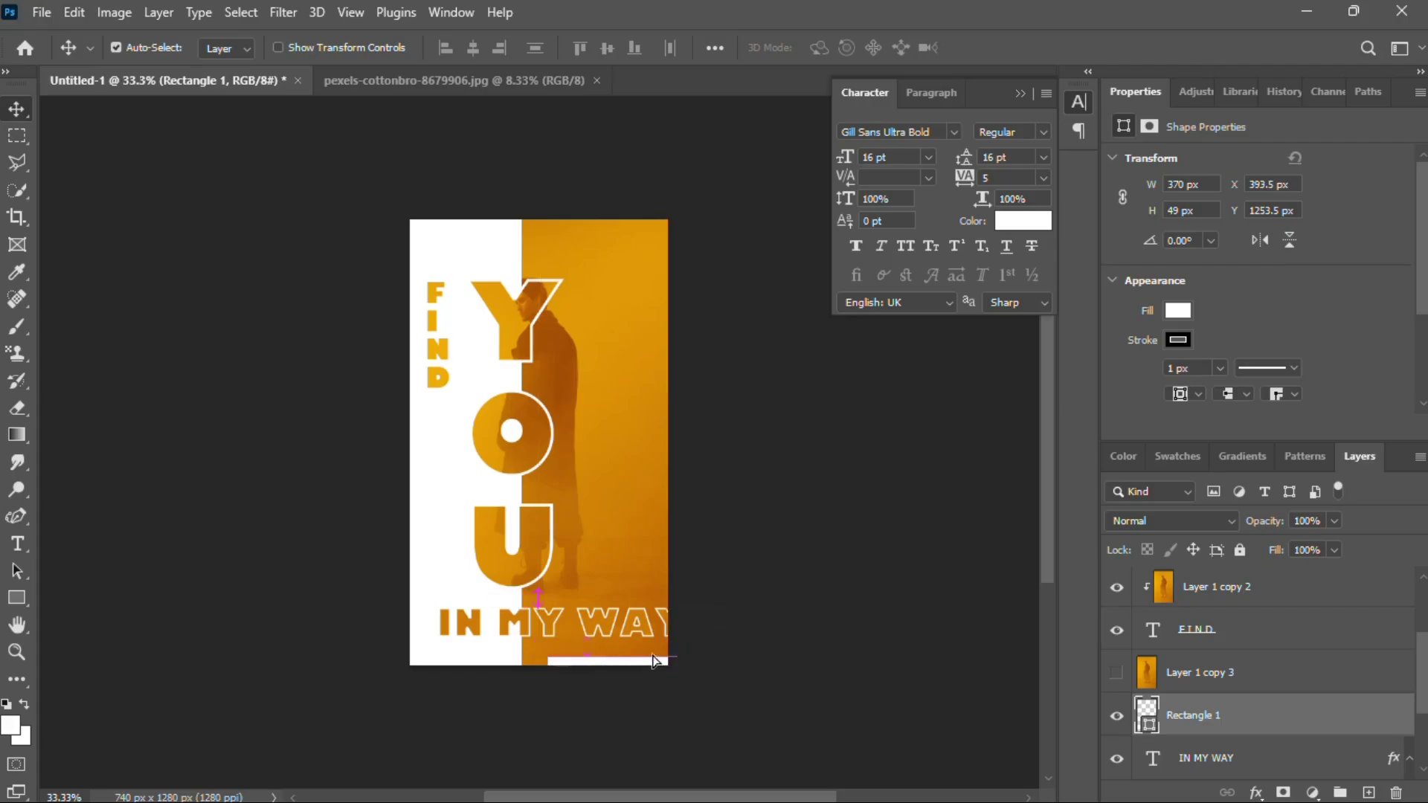
{"action": "key", "text": "Up"}
{"action": "key", "text": "Up"}
{"action": "key", "text": "Up"}
{"action": "key", "text": "Up"}
{"action": "key", "text": "Up"}
{"action": "key", "text": "Up"}
{"action": "key", "text": "Up"}
{"action": "key", "text": "Up"}
{"action": "key", "text": "Up"}
{"action": "key", "text": "Up"}
{"action": "key", "text": "Up"}
{"action": "key", "text": "Up"}
{"action": "key", "text": "Up"}
{"action": "key", "text": "Up"}
{"action": "key", "text": "Up"}
{"action": "key", "text": "Up"}
{"action": "key", "text": "Up"}
{"action": "key", "text": "Up"}
{"action": "key", "text": "Up"}
{"action": "key", "text": "Up"}
{"action": "key", "text": "Up"}
{"action": "key", "text": "Up"}
{"action": "key", "text": "Up"}
{"action": "key", "text": "Up"}
{"action": "key", "text": "Up"}
{"action": "key", "text": "Up"}
{"action": "key", "text": "Up"}
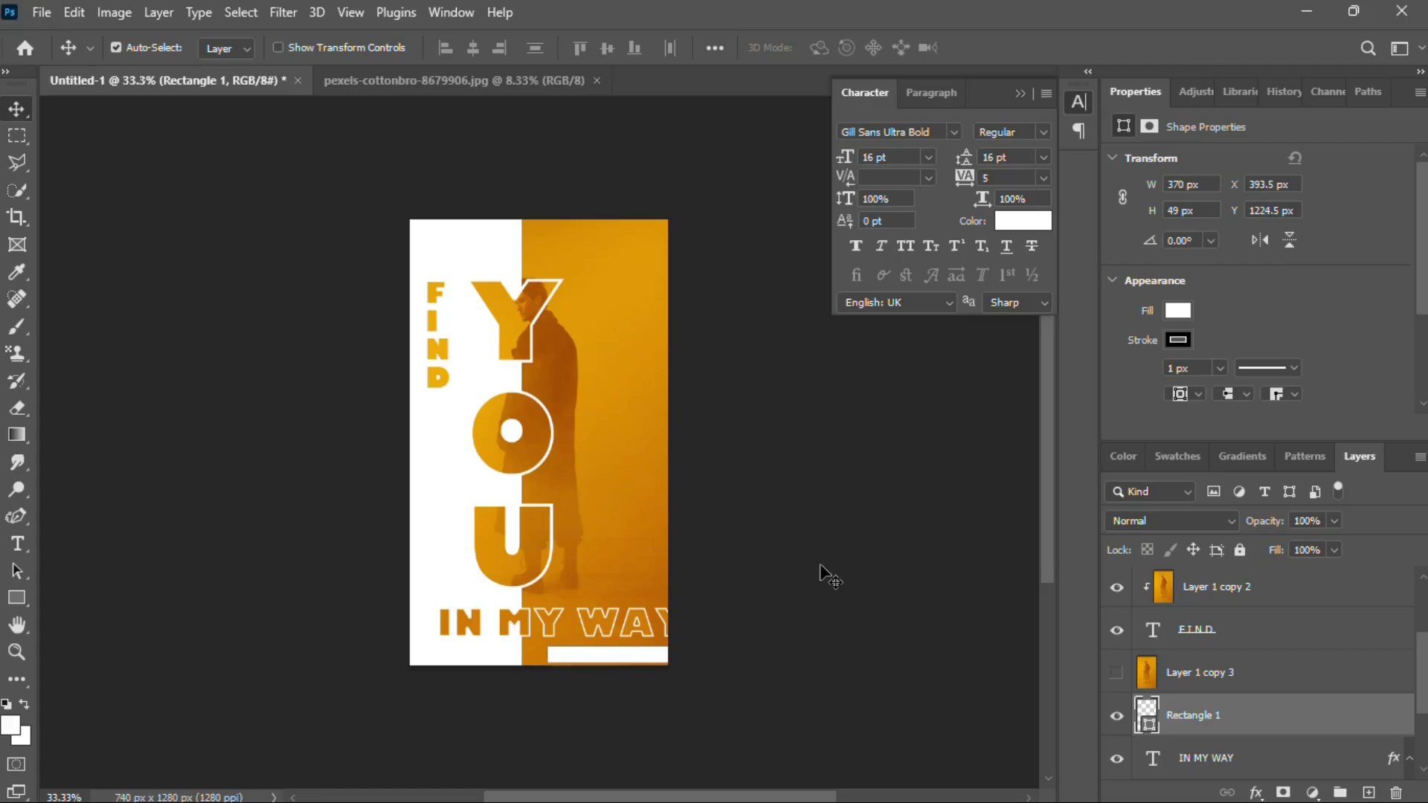
{"action": "key", "text": "Down"}
{"action": "key", "text": "Down"}
{"action": "key", "text": "Down"}
{"action": "key", "text": "Down"}
{"action": "key", "text": "Down"}
{"action": "key", "text": "Down"}
{"action": "key", "text": "Down"}
{"action": "key", "text": "Down"}
{"action": "key", "text": "Down"}
{"action": "key", "text": "Down"}
{"action": "key", "text": "Down"}
{"action": "key", "text": "Down"}
{"action": "key", "text": "Down"}
{"action": "key", "text": "Down"}
{"action": "key", "text": "Down"}
{"action": "key", "text": "Down"}
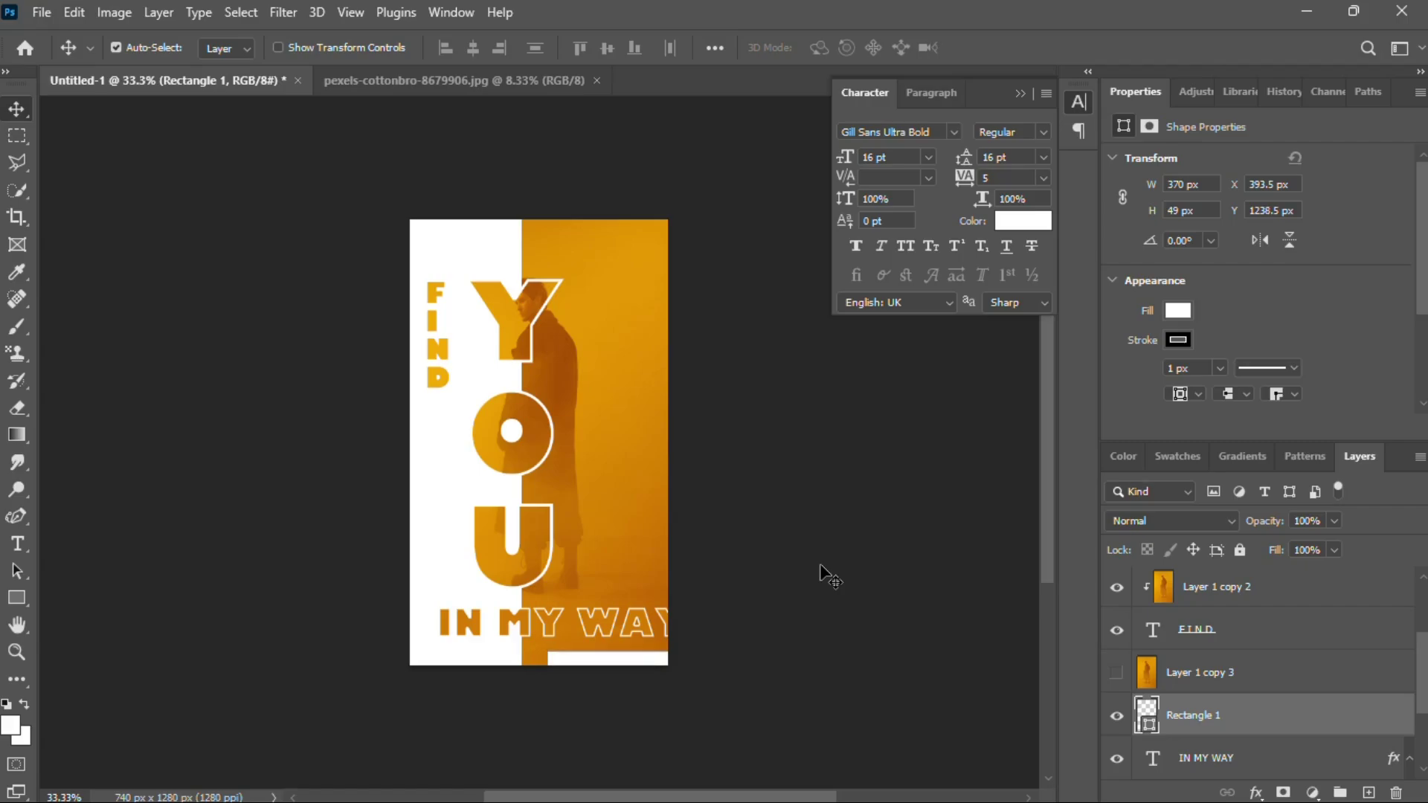
{"action": "key", "text": "Down"}
{"action": "key", "text": "Down"}
{"action": "key", "text": "Down"}
{"action": "key", "text": "Down"}
Convert the Background into a regular layer and place a duplicate of it at the top of the layer stack.
{"action": "left_click", "coordinate": [1022, 95]}
{"action": "left_click_drag", "start_coordinate": [1426, 688], "coordinate": [1425, 764]}
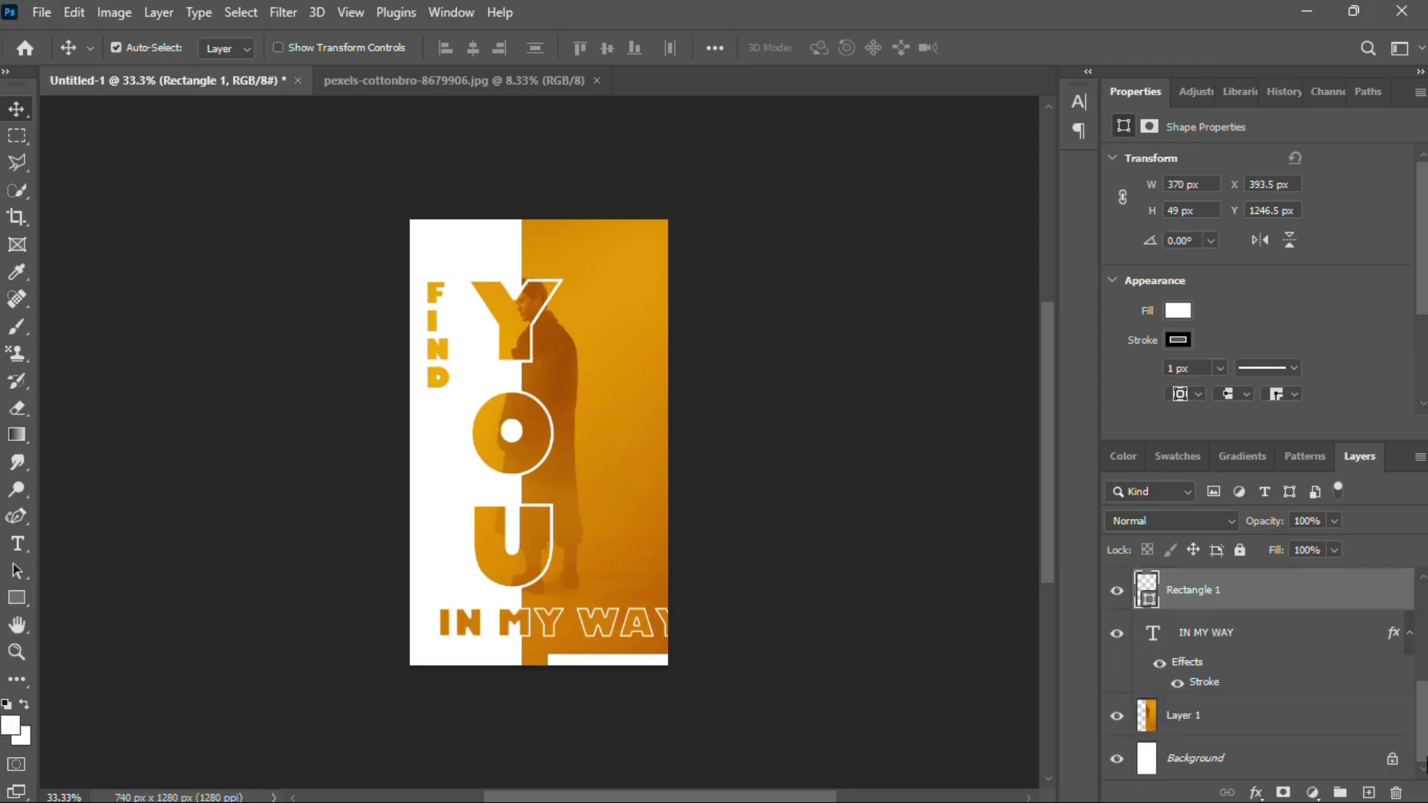
{"action": "double_click", "coordinate": [1314, 756]}
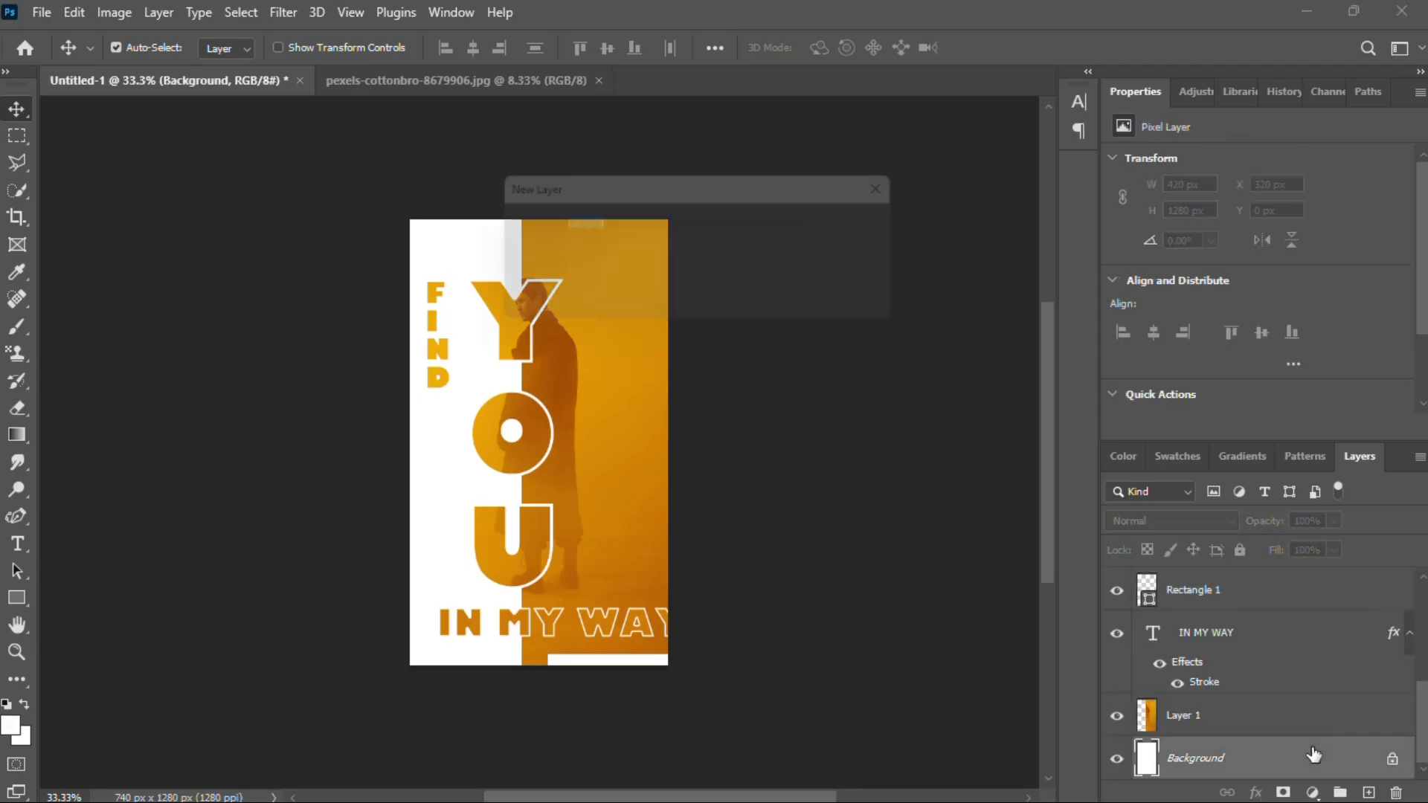
{"action": "key", "text": "Return"}
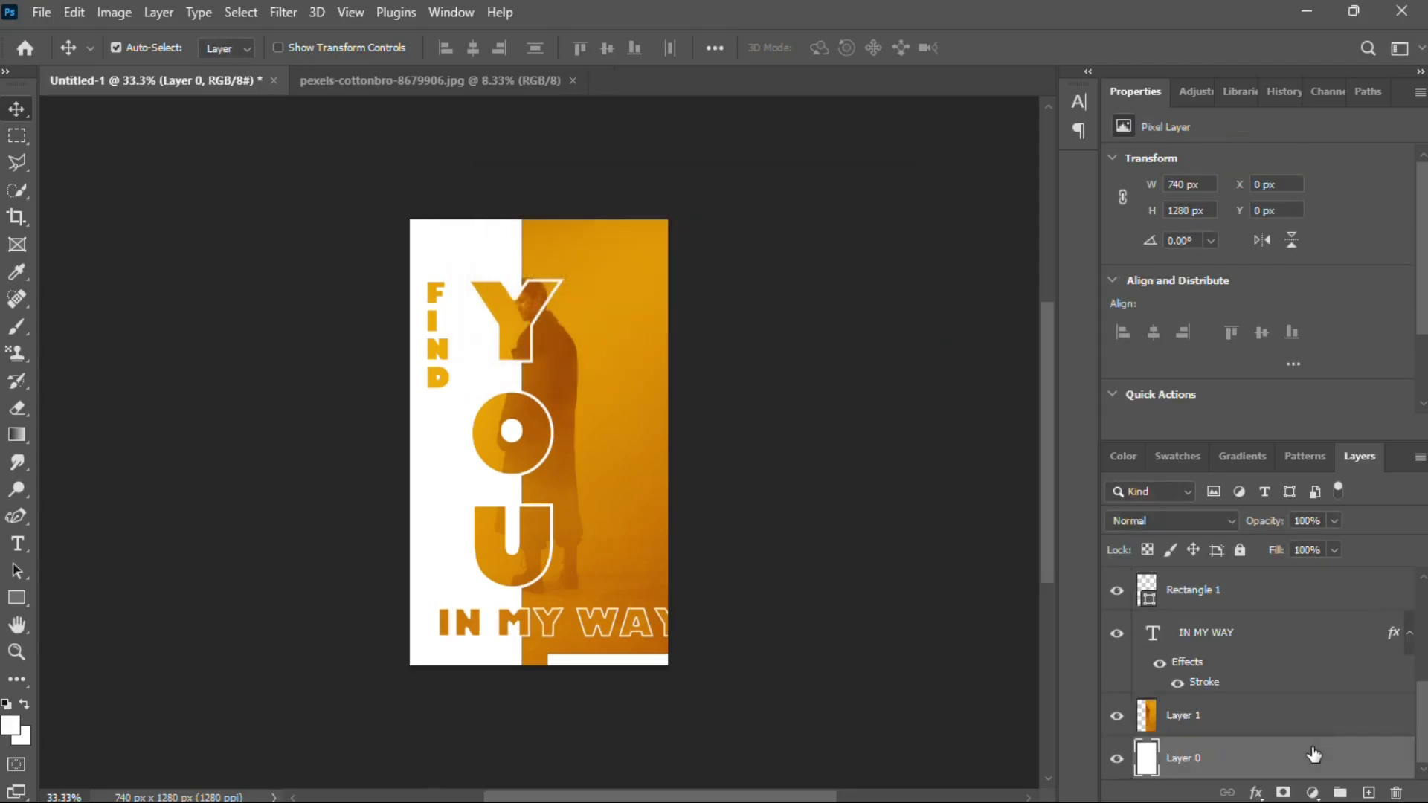
{"action": "left_click_drag", "start_coordinate": [1314, 756], "coordinate": [1259, 582]}
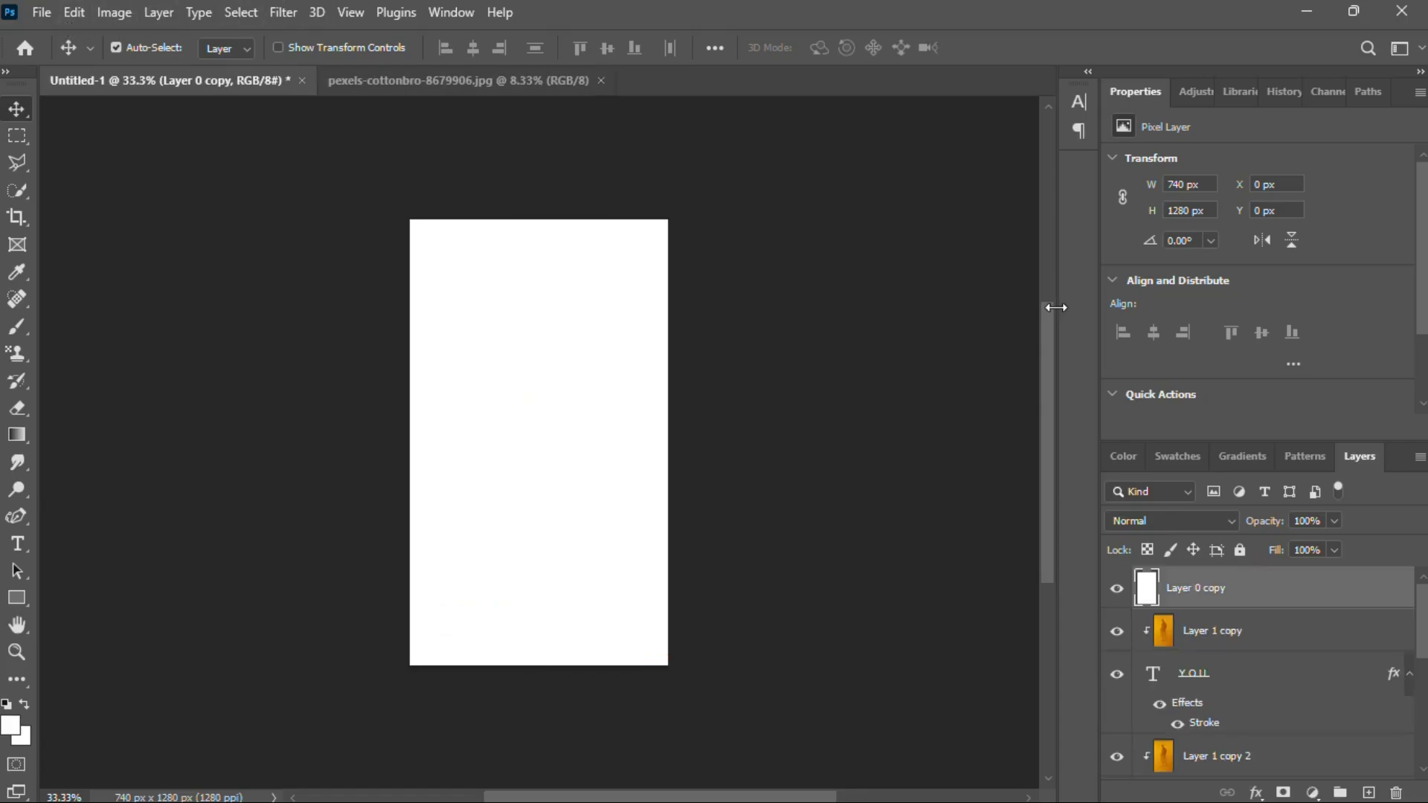
Reduce the fill opacity of the white Layer 0 copy to 10%.
{"action": "left_click", "coordinate": [1307, 550]}
{"action": "type", "text": "10"}
{"action": "key", "text": "Return"}
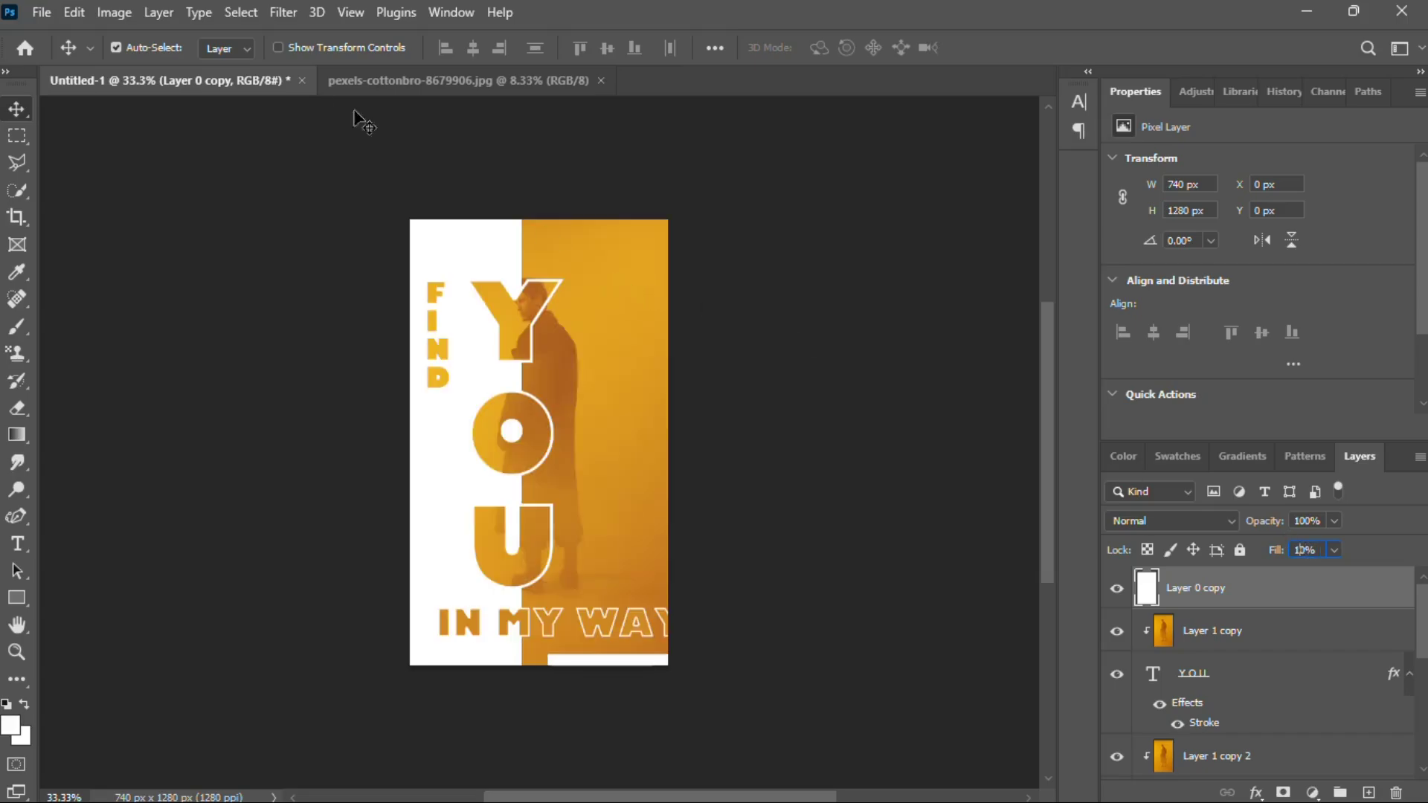
Fill Layer 0 copy with orange e8a01a sampled from the photo's background, in Normal mode at 100% opacity with transparency preserved.
{"action": "left_click", "coordinate": [76, 14]}
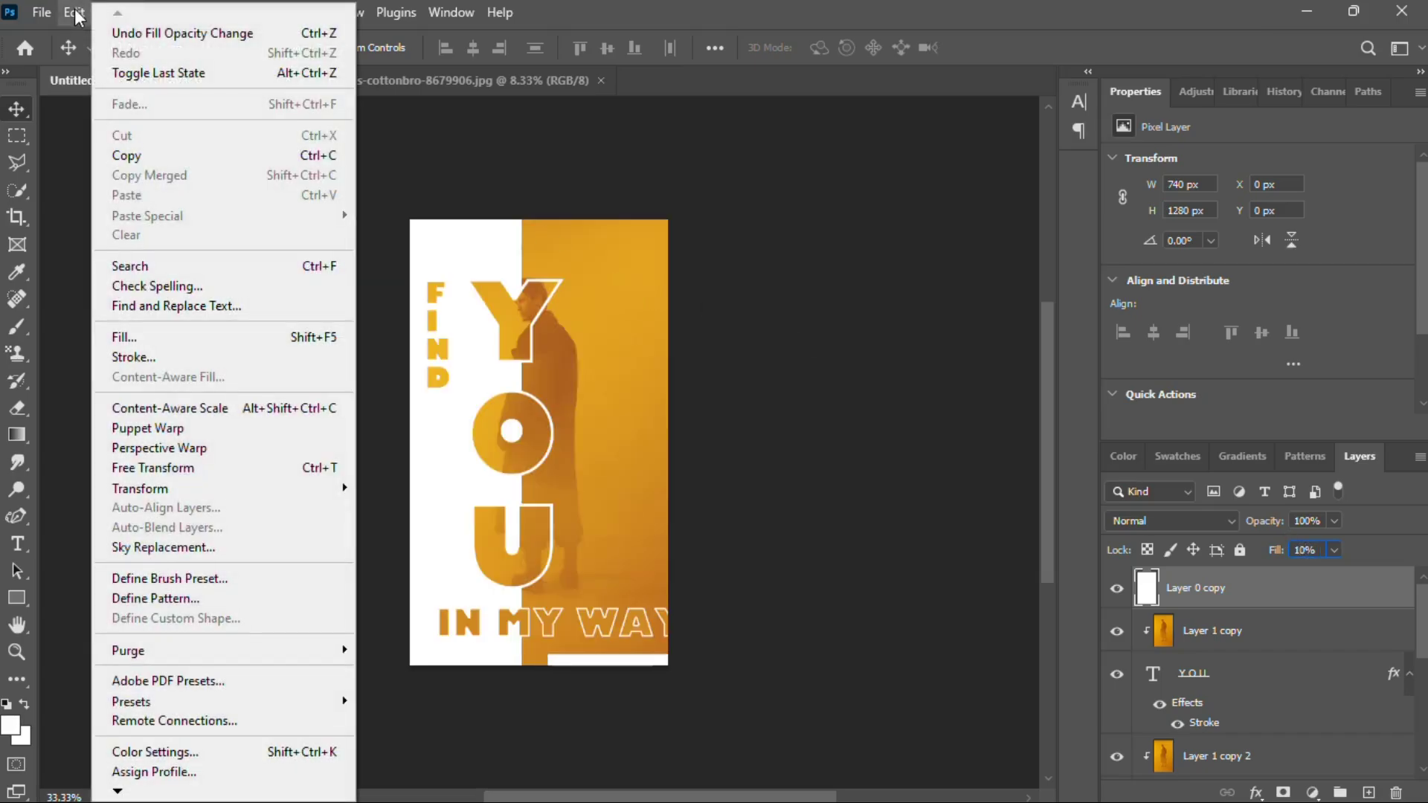
{"action": "left_click", "coordinate": [144, 332]}
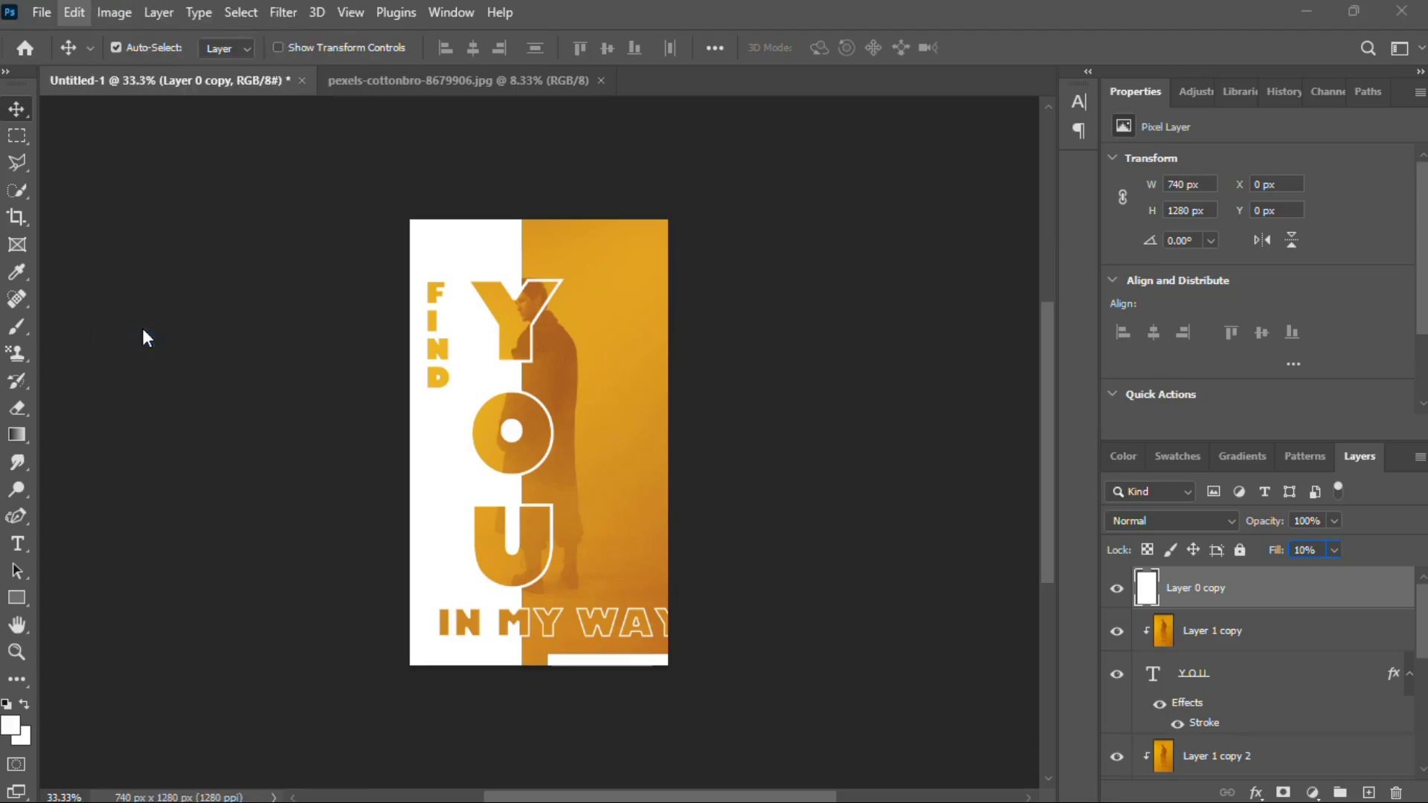
{"action": "left_click", "coordinate": [1158, 253]}
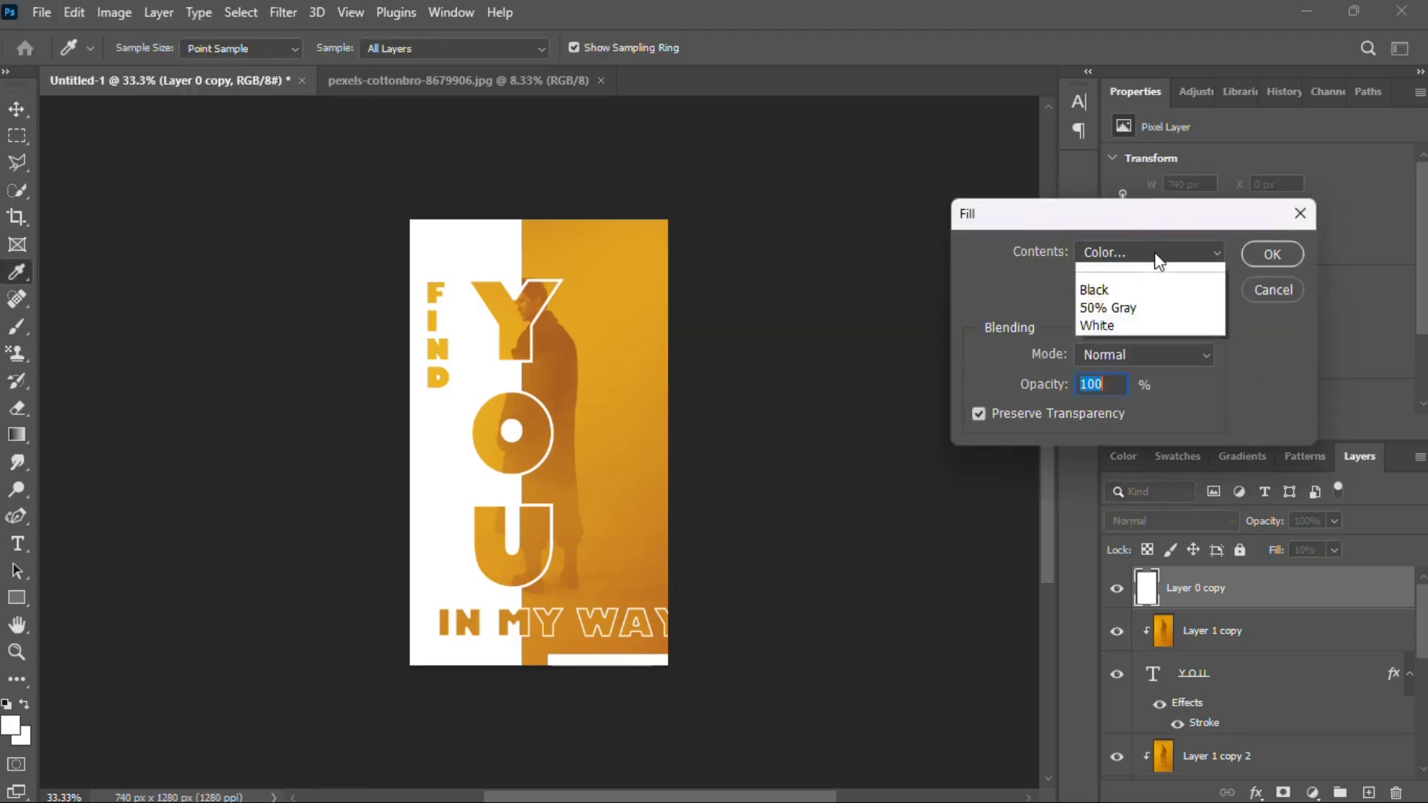
{"action": "left_click", "coordinate": [1146, 304]}
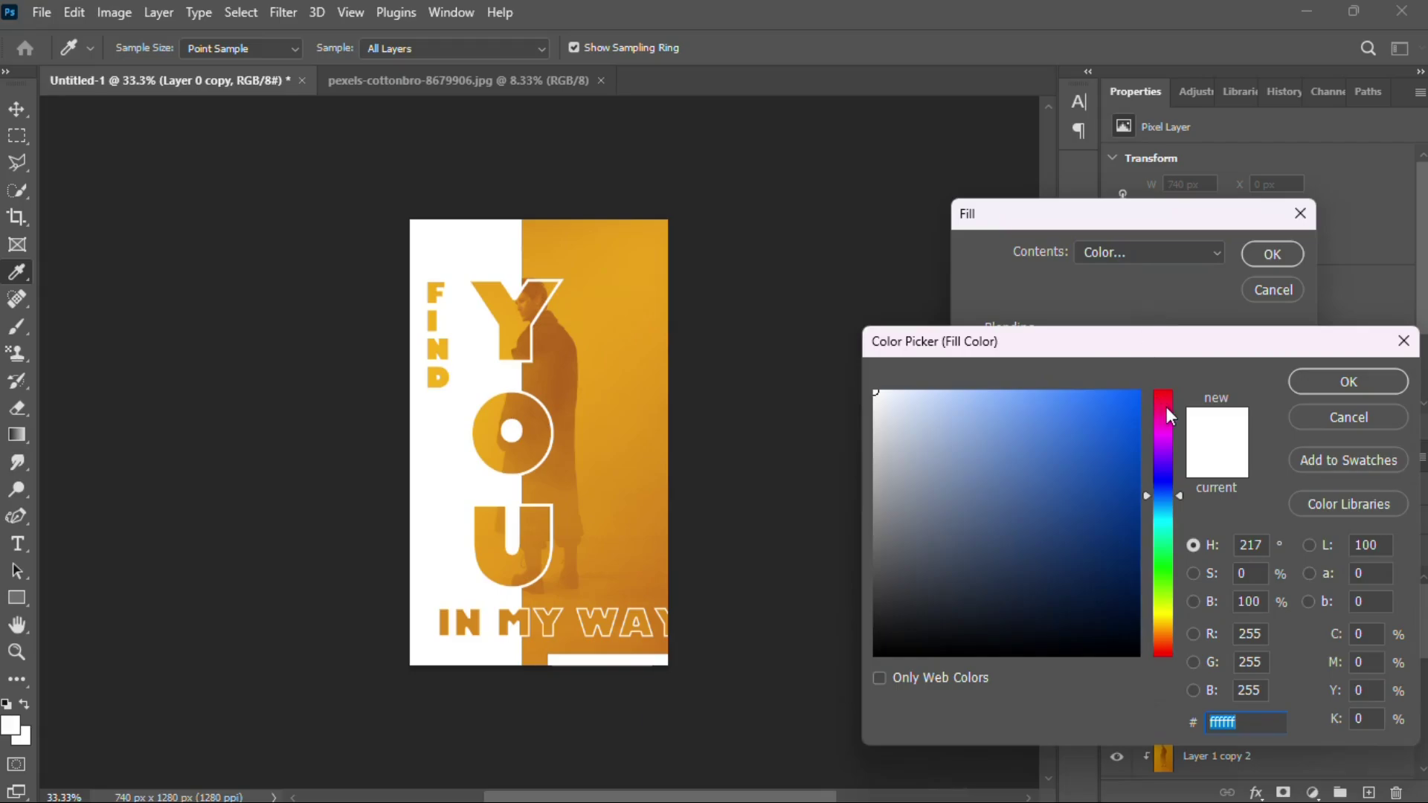
{"action": "left_click", "coordinate": [621, 332]}
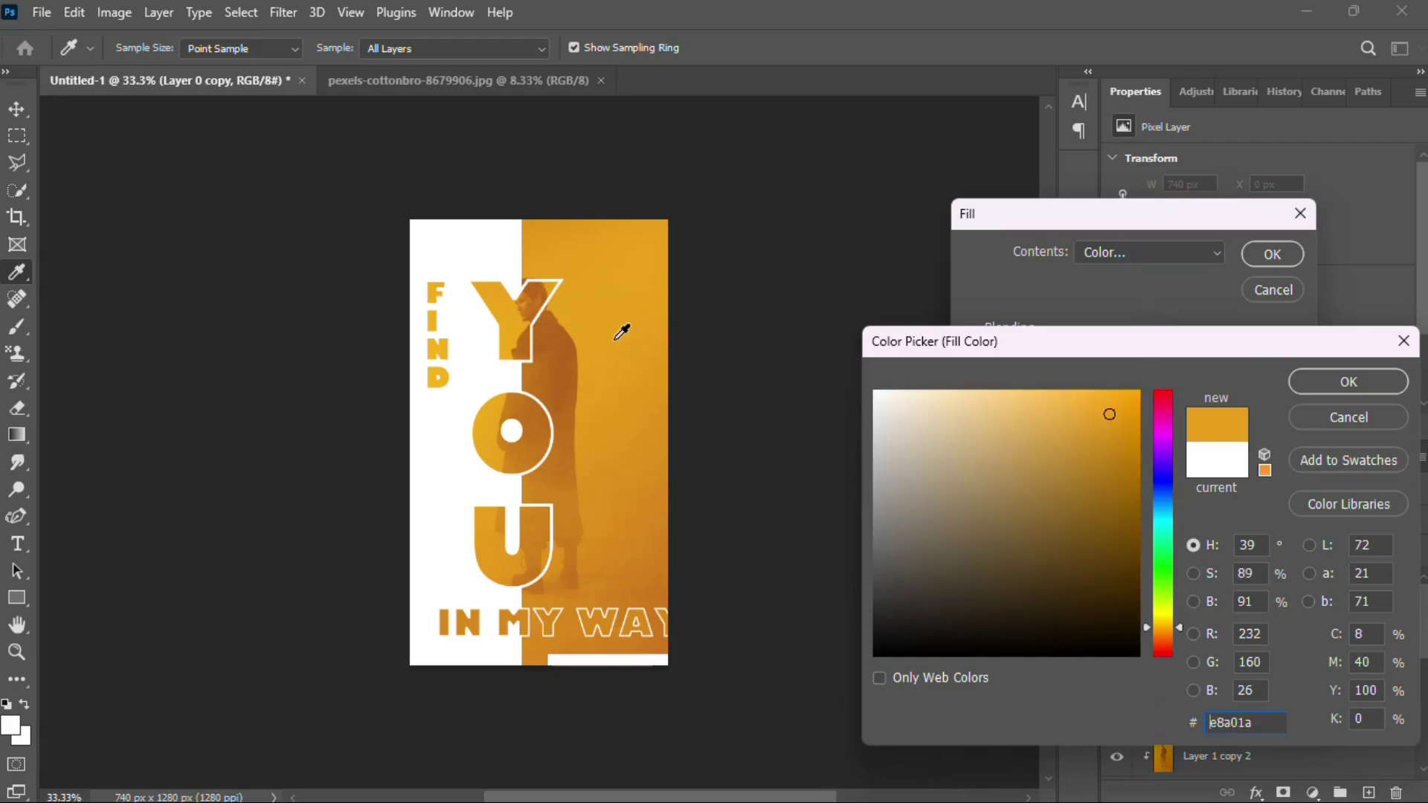
{"action": "left_click", "coordinate": [1349, 382]}
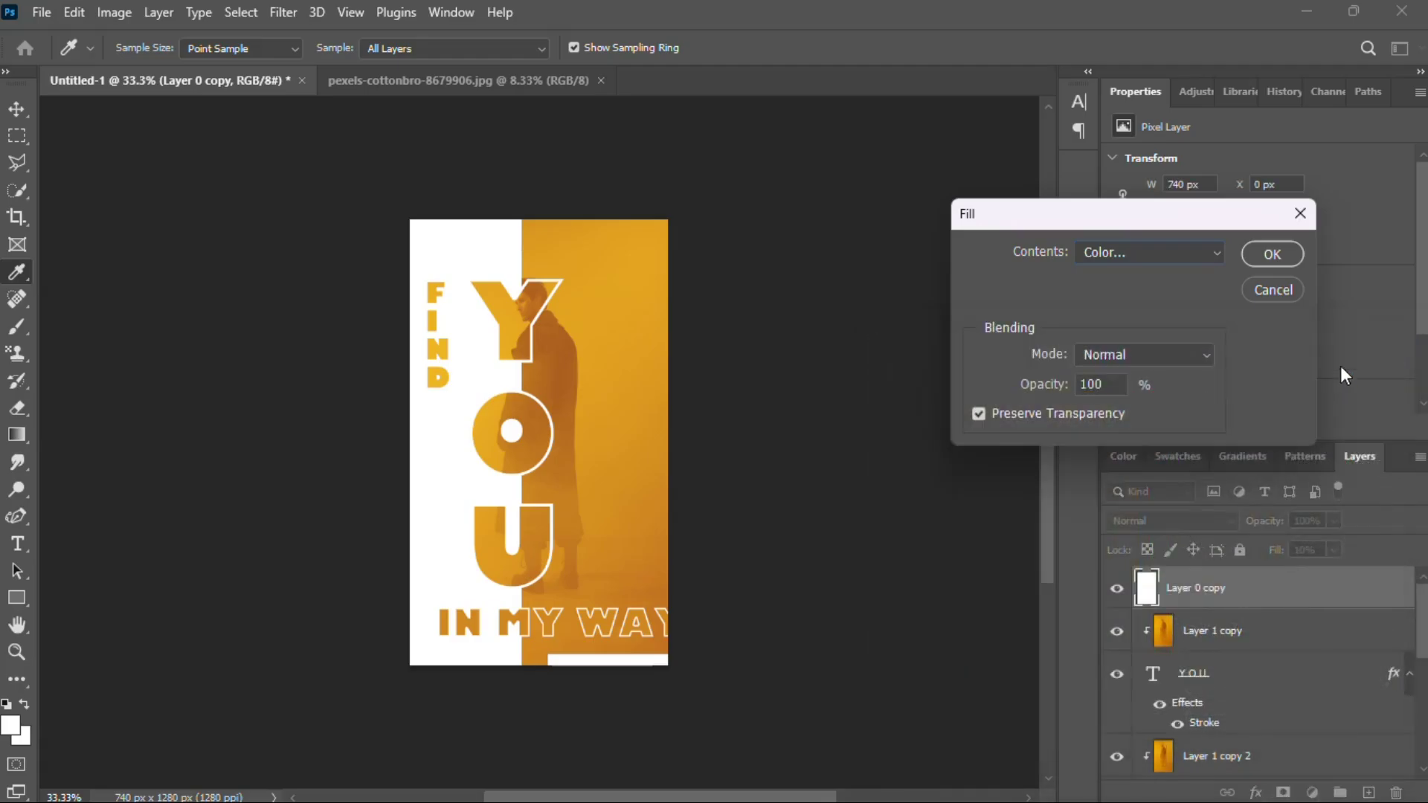
{"action": "left_click", "coordinate": [1276, 253]}
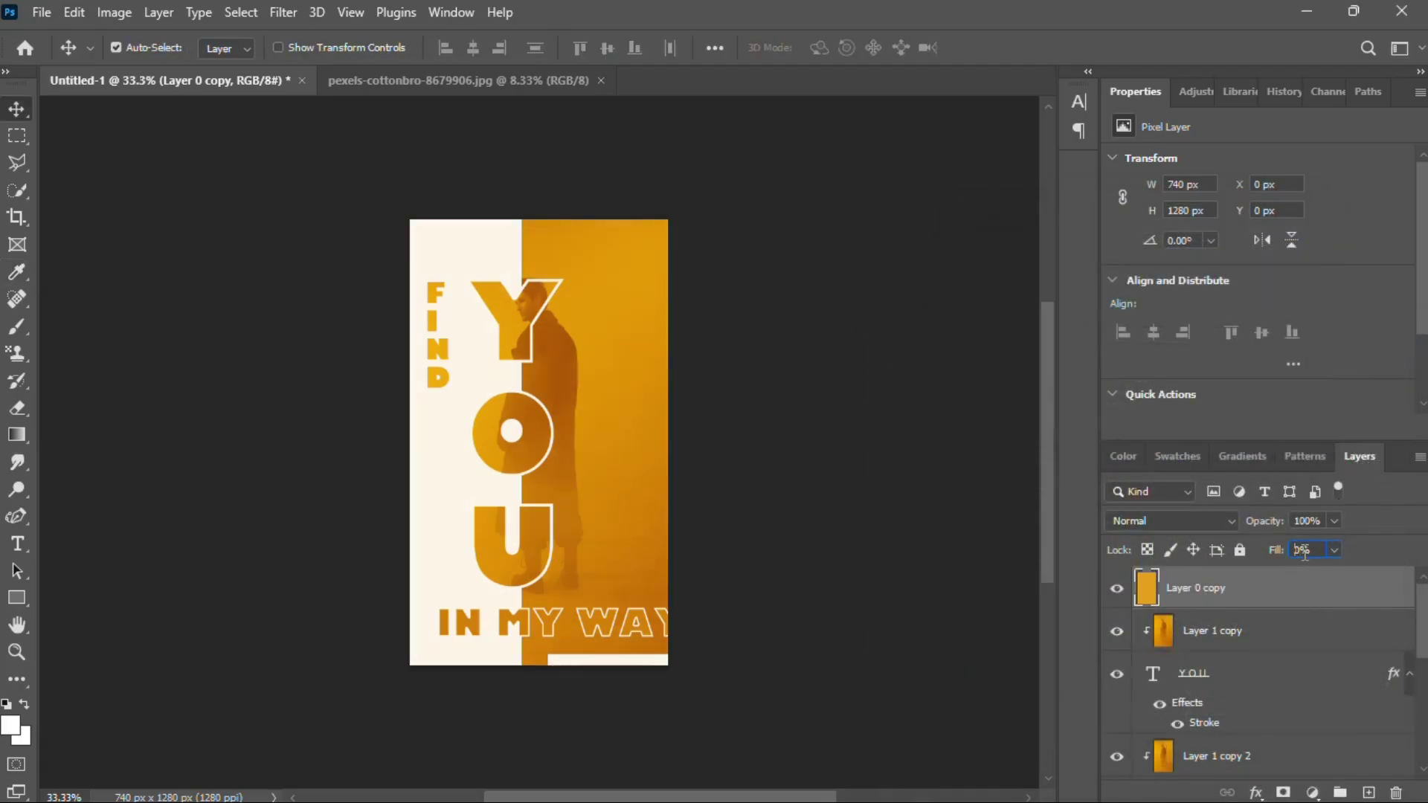
Set the orange Layer 0 copy's fill opacity to 20% and deselect the layer.
{"action": "type", "text": "5"}
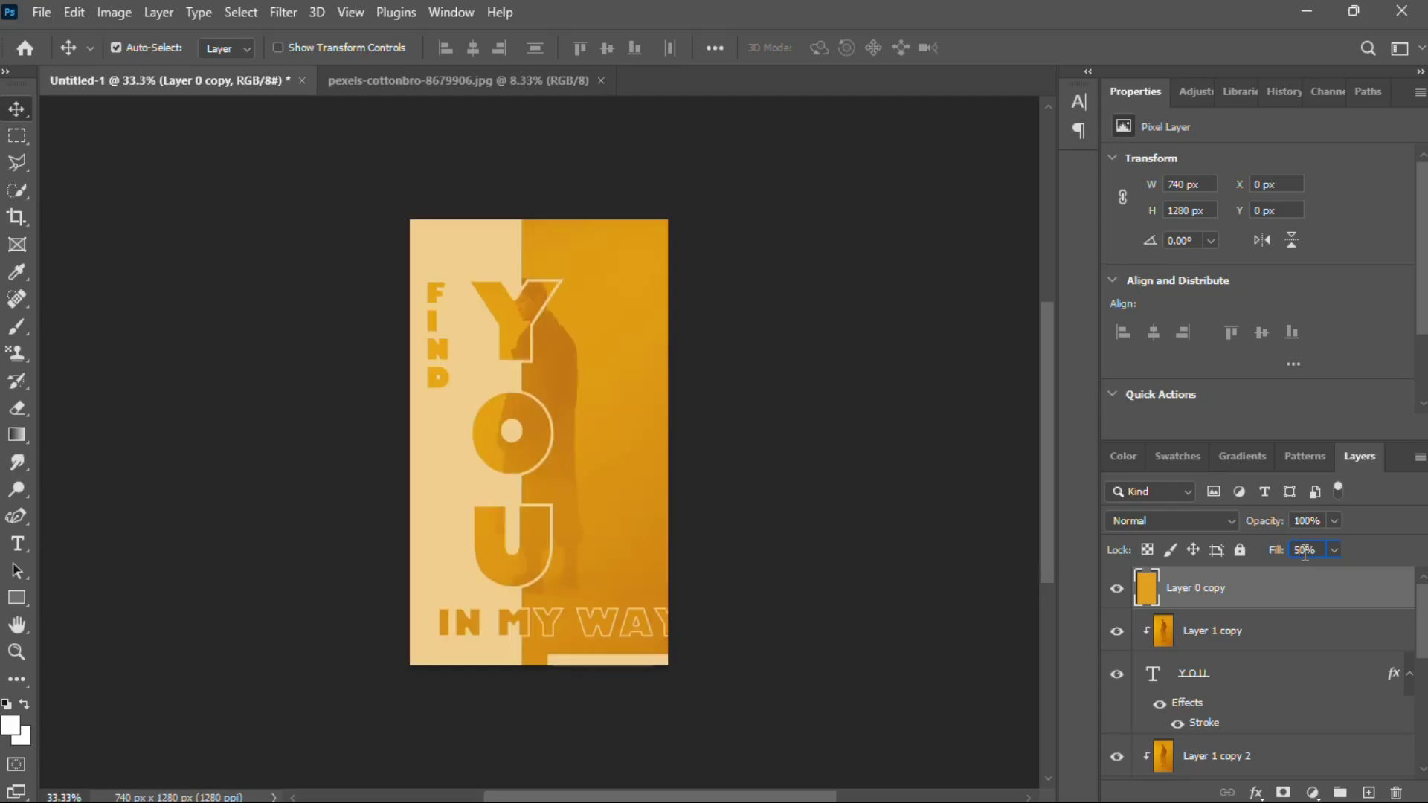
{"action": "key", "text": "BackSpace"}
{"action": "type", "text": "2"}
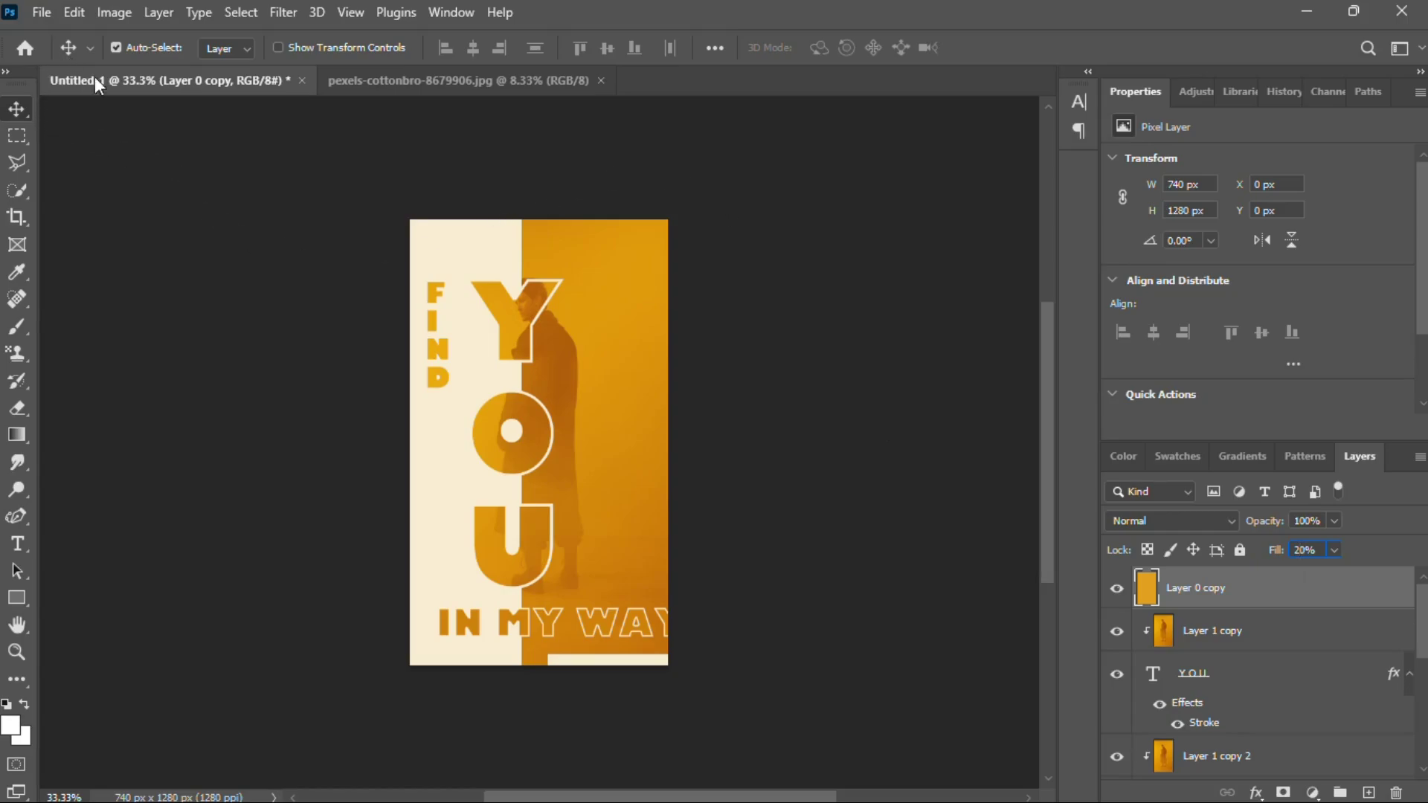
{"action": "left_click", "coordinate": [28, 113]}
{"action": "left_click", "coordinate": [721, 381]}
Hide and show Layer 0 copy repeatedly to compare the poster with and without the orange tint.
{"action": "key", "text": "ctrl+plus"}
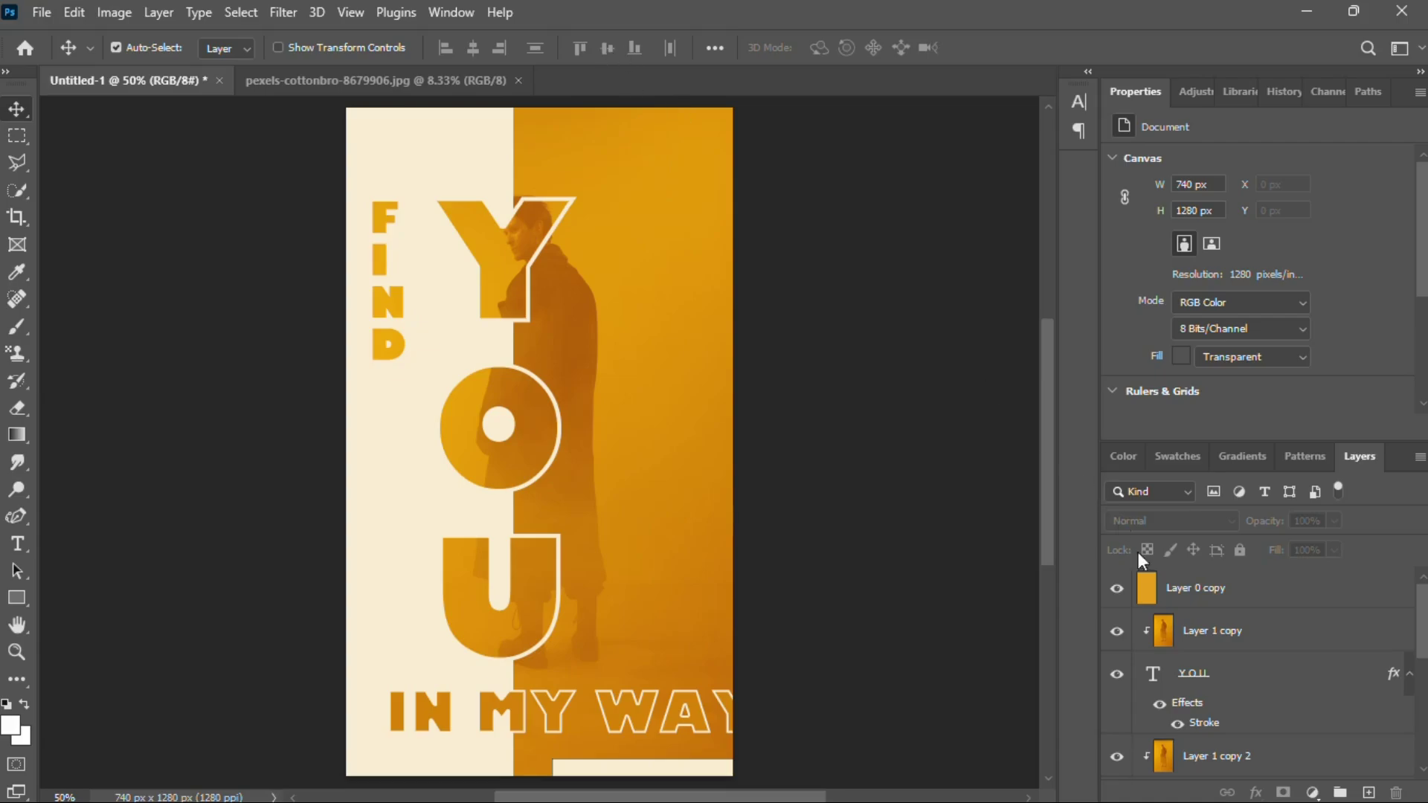
{"action": "left_click", "coordinate": [1118, 589]}
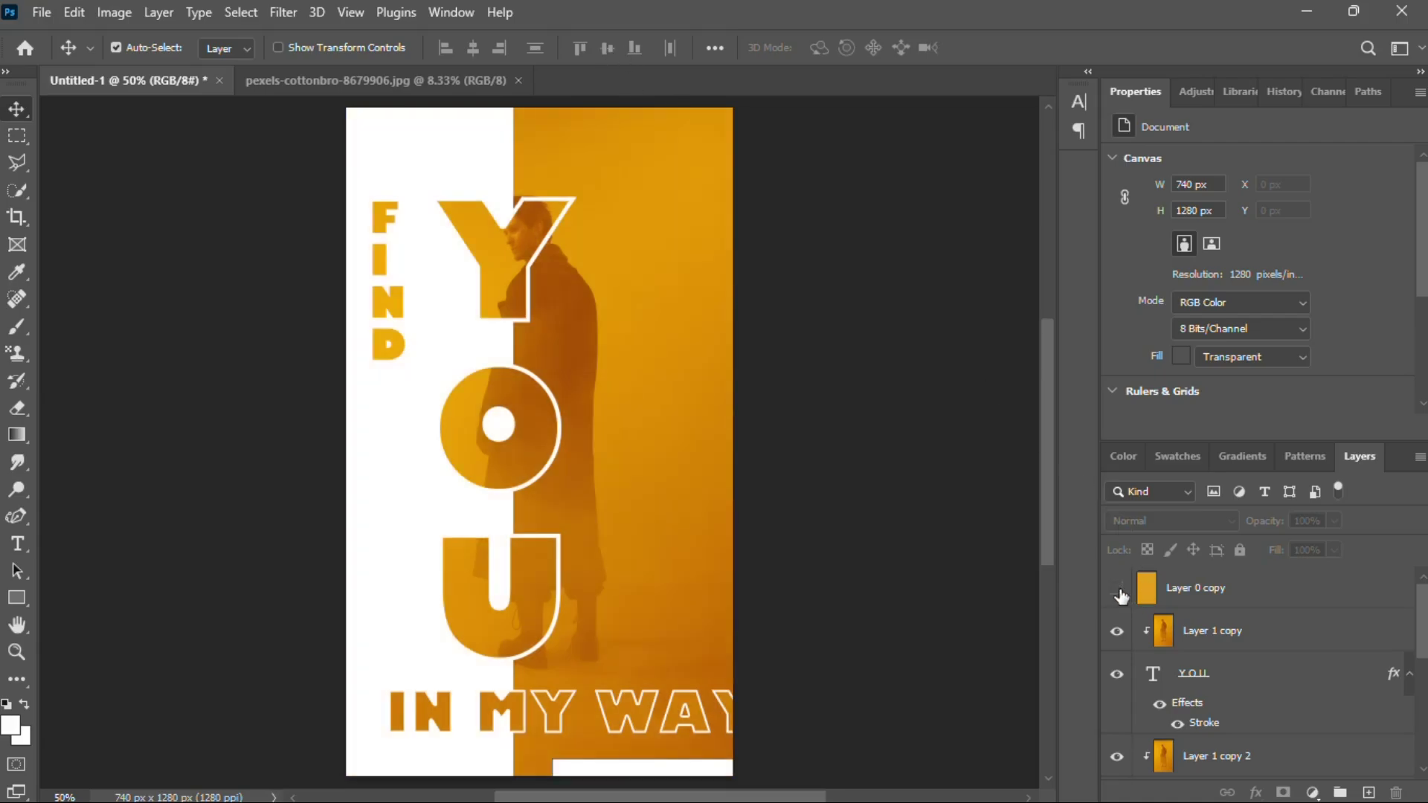
{"action": "left_click", "coordinate": [1119, 591]}
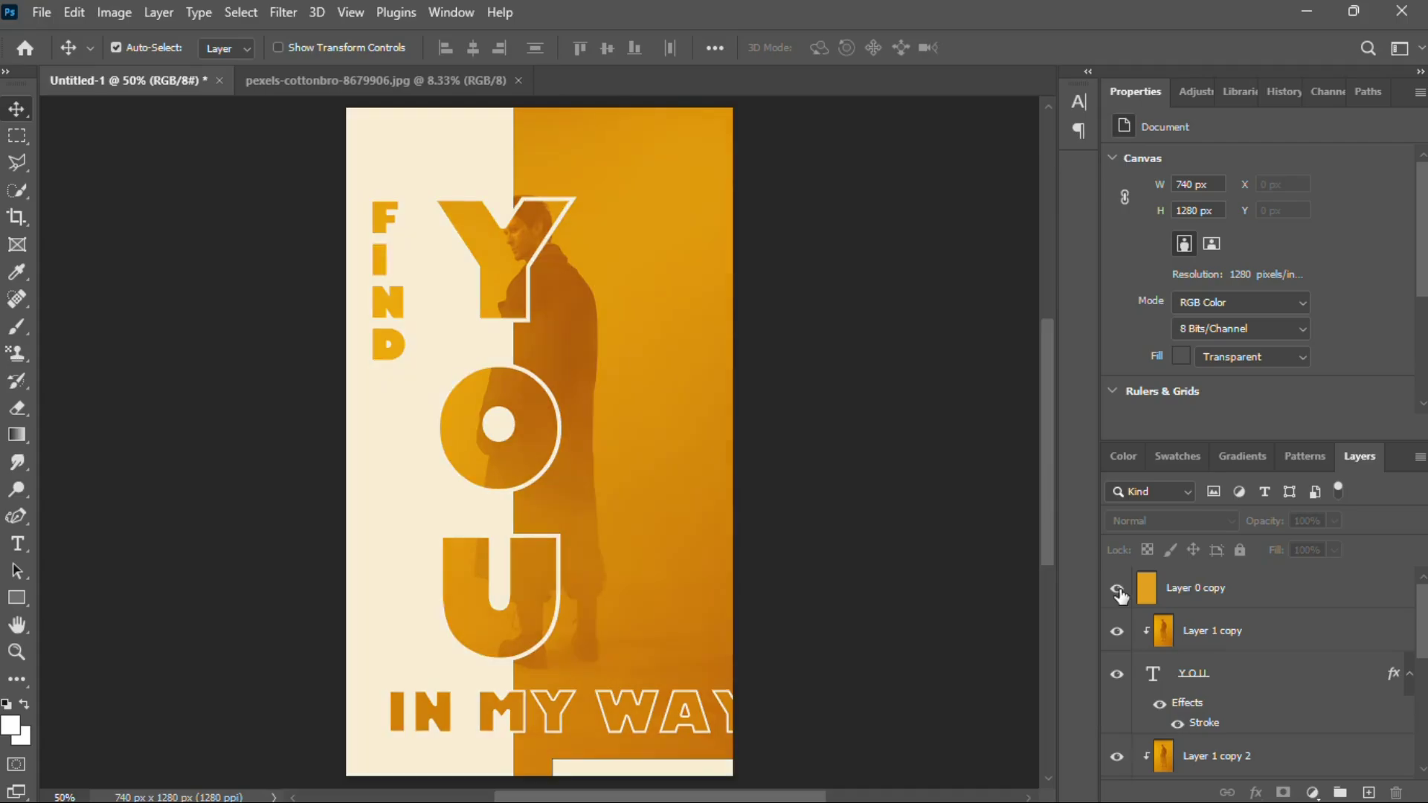
{"action": "left_click", "coordinate": [1119, 591]}
{"action": "left_click", "coordinate": [1119, 590]}
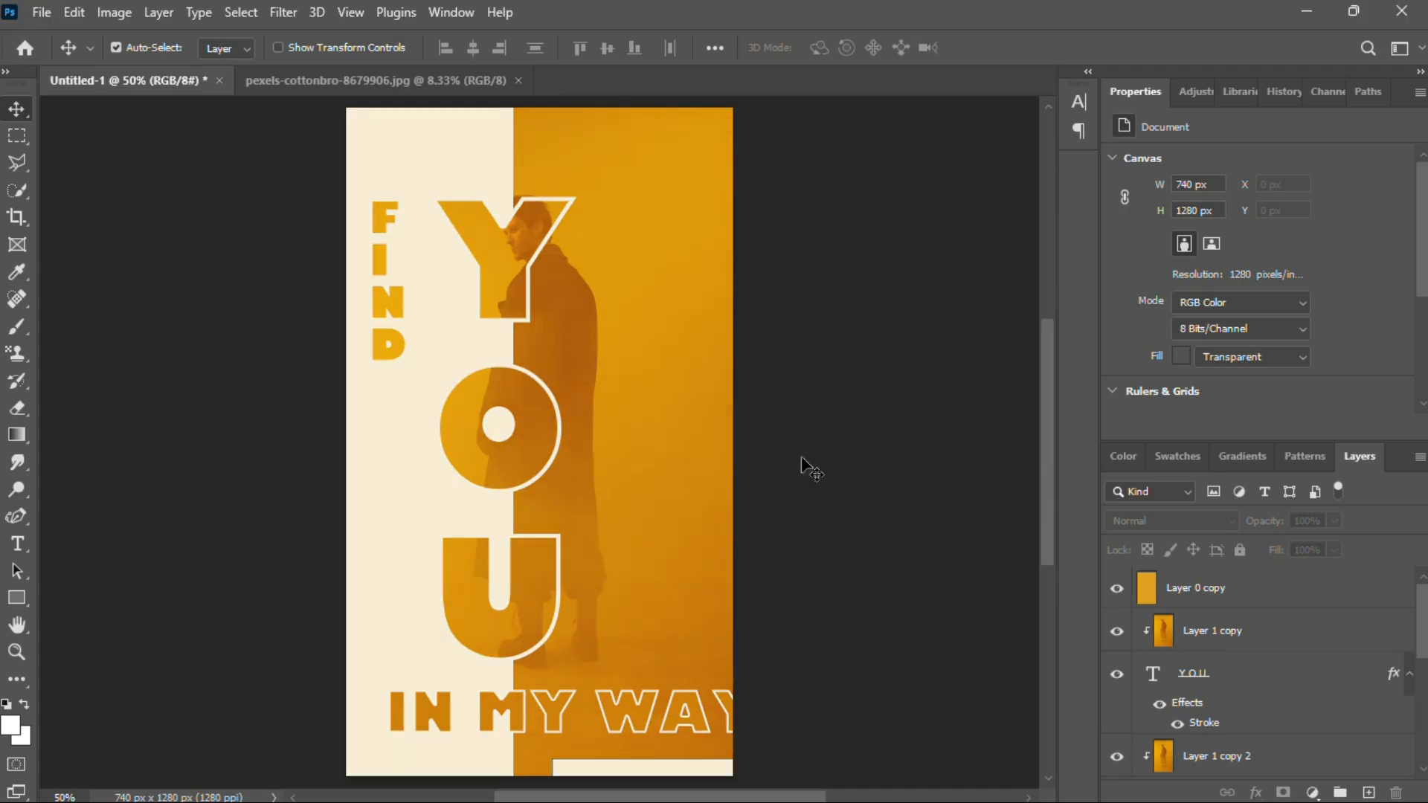